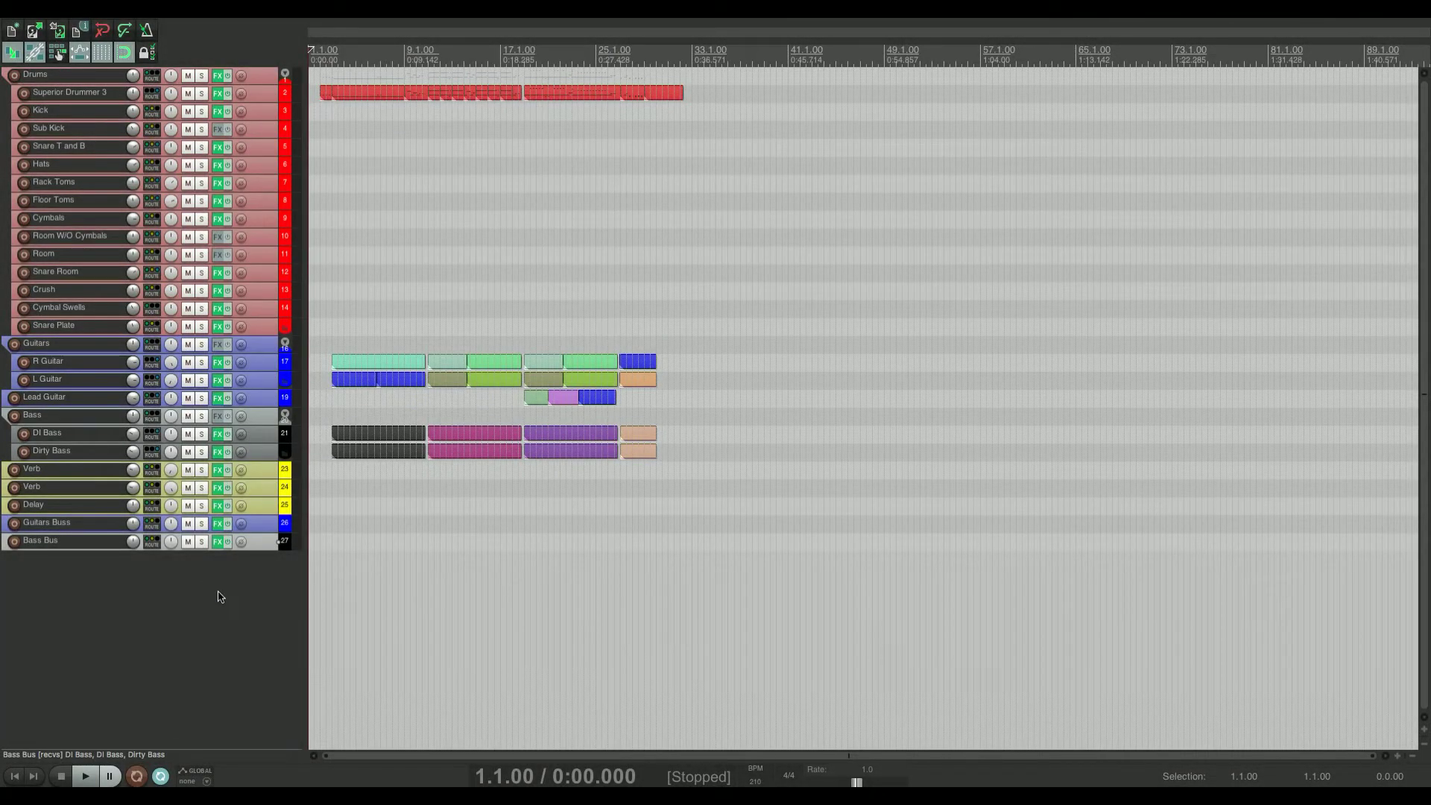
Move the play position around bars 35–36, return it to the project start, and show the mixer
left_click(221, 596)
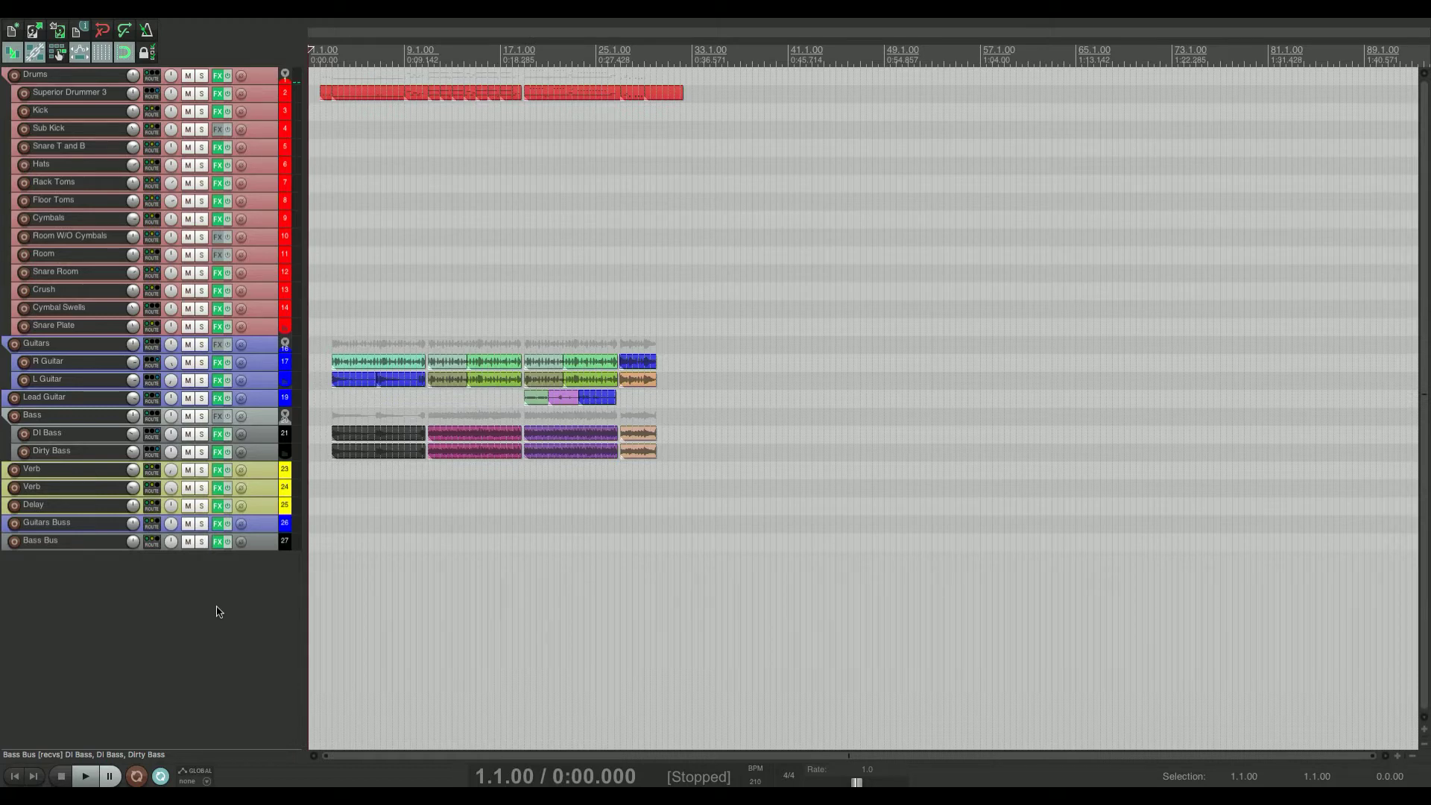
left_click(732, 65)
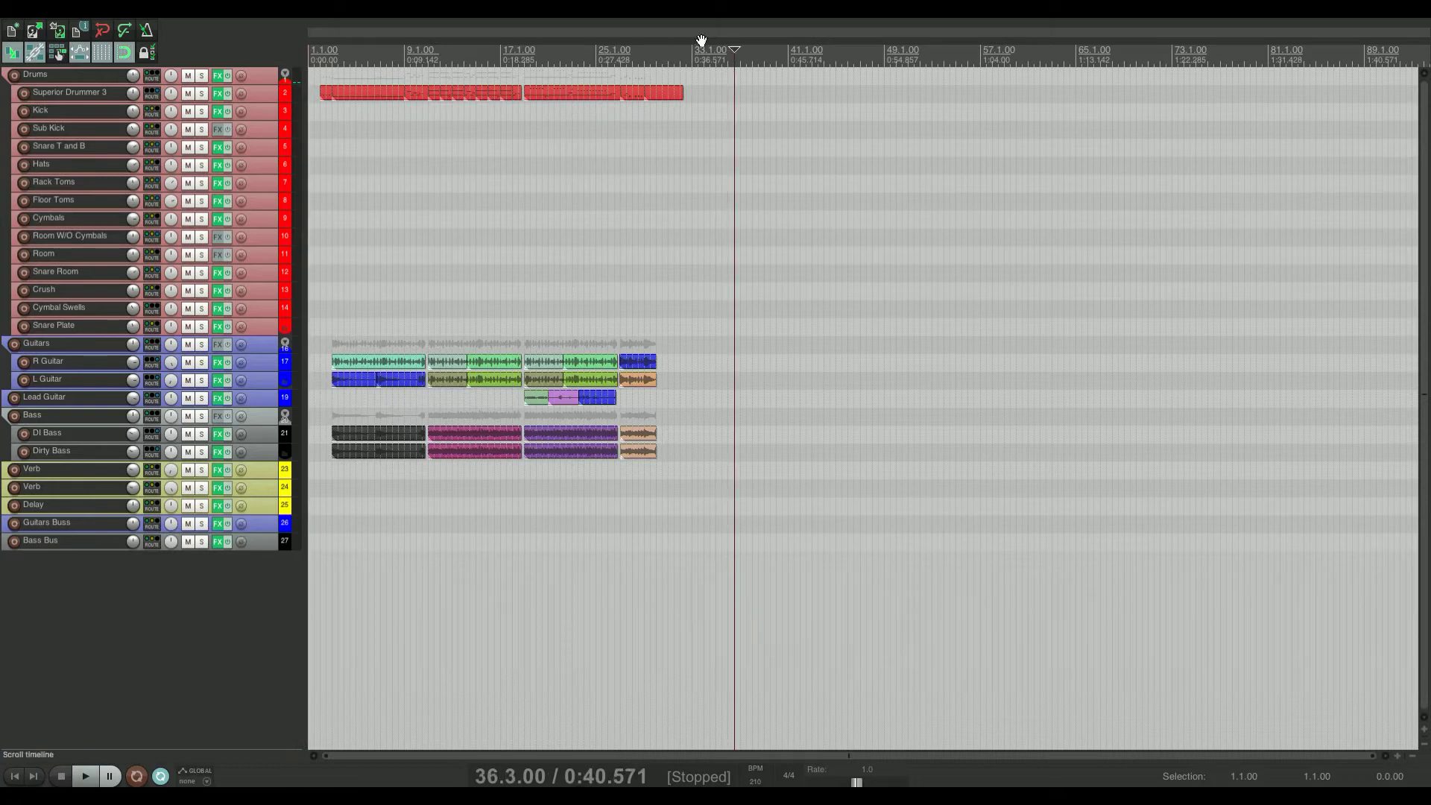
key("Home")
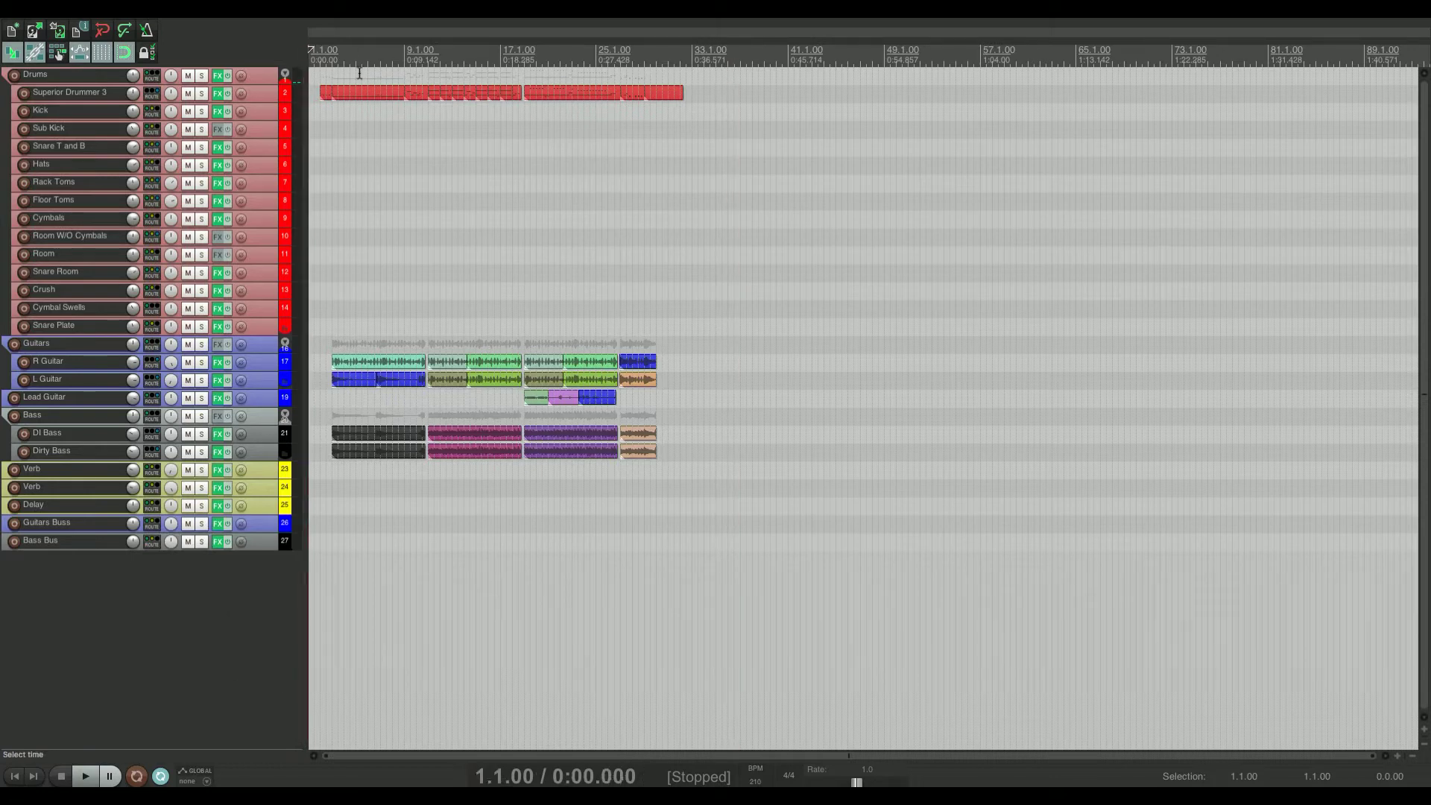
left_click(713, 69)
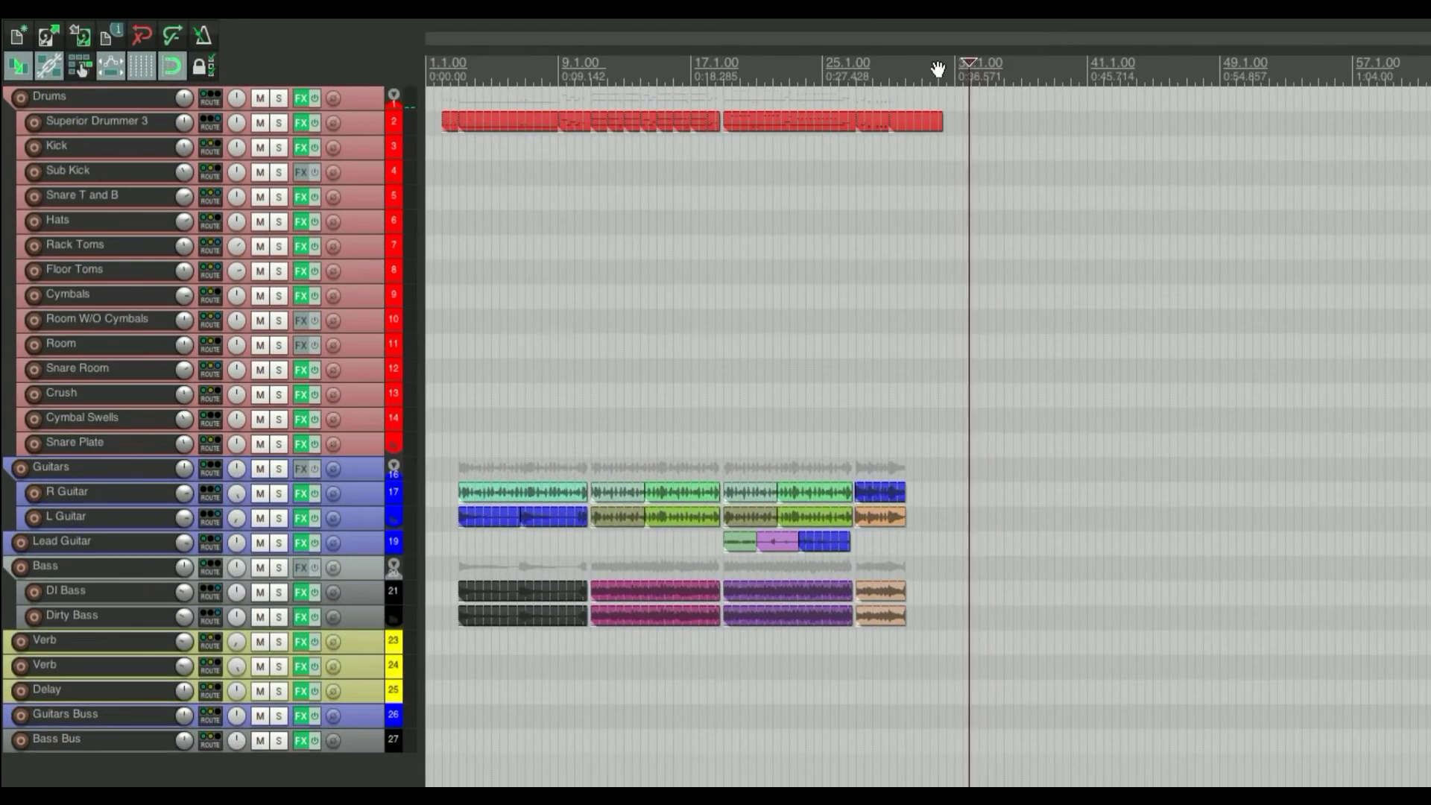
left_click_drag(938, 69, 770, 79)
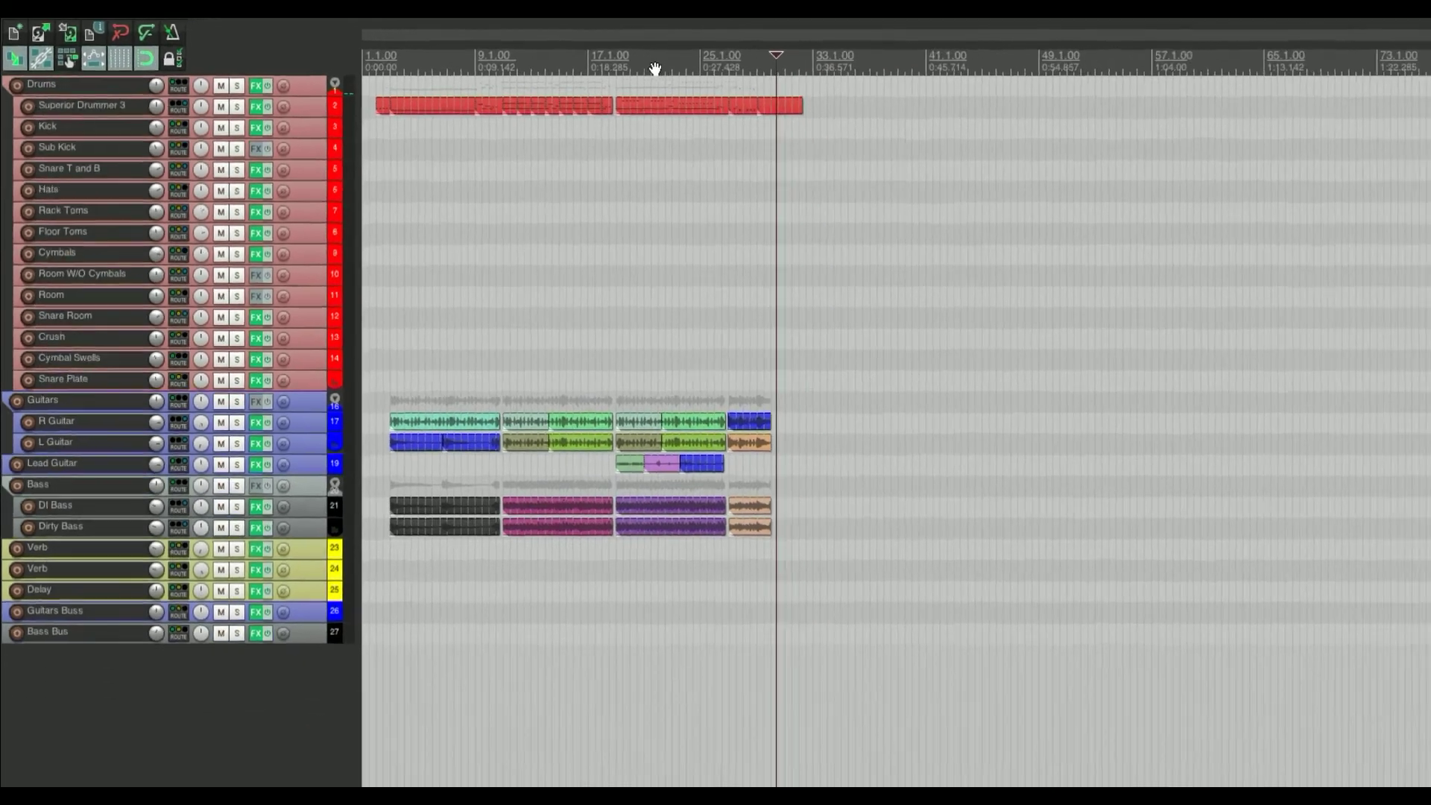
key("Home")
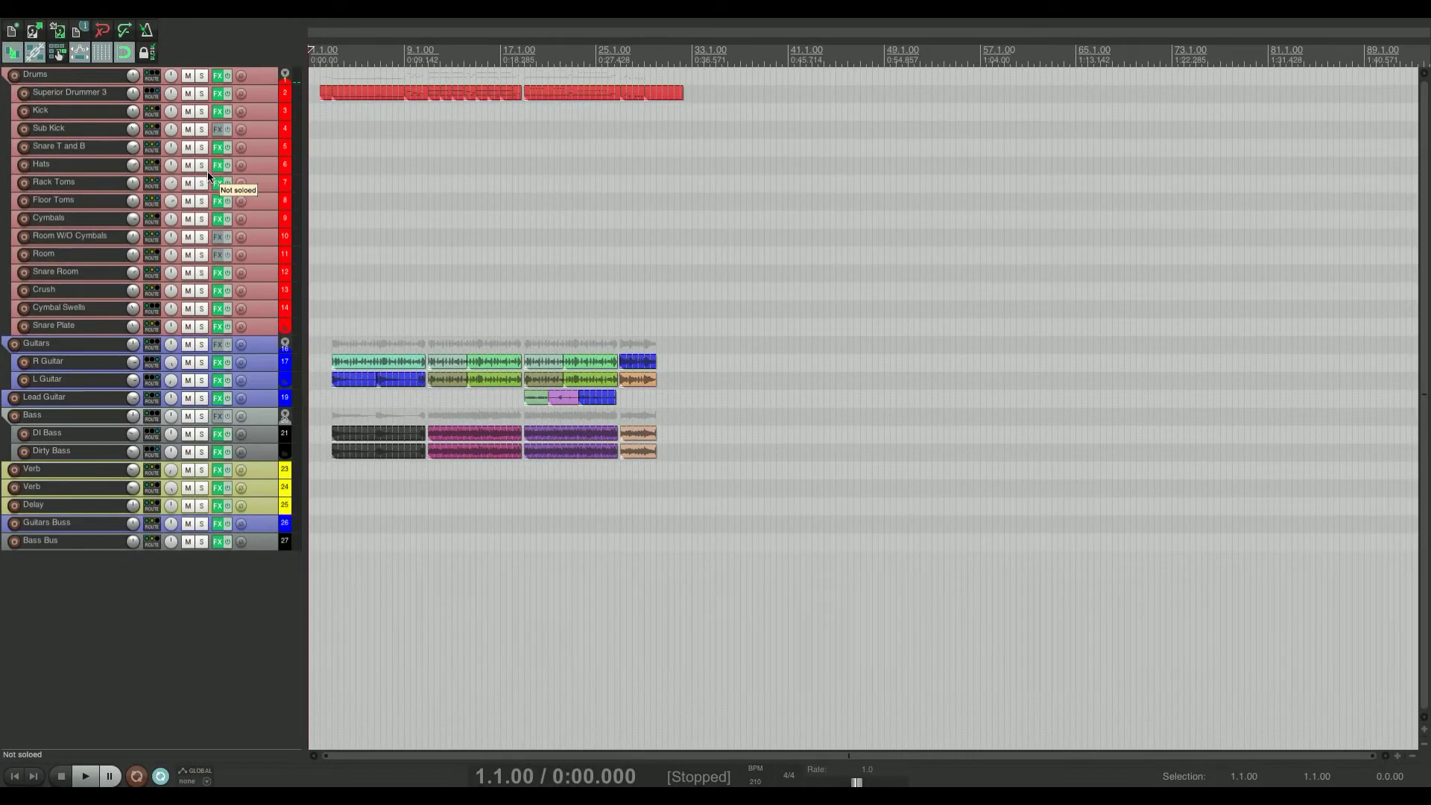
key("ctrl+m")
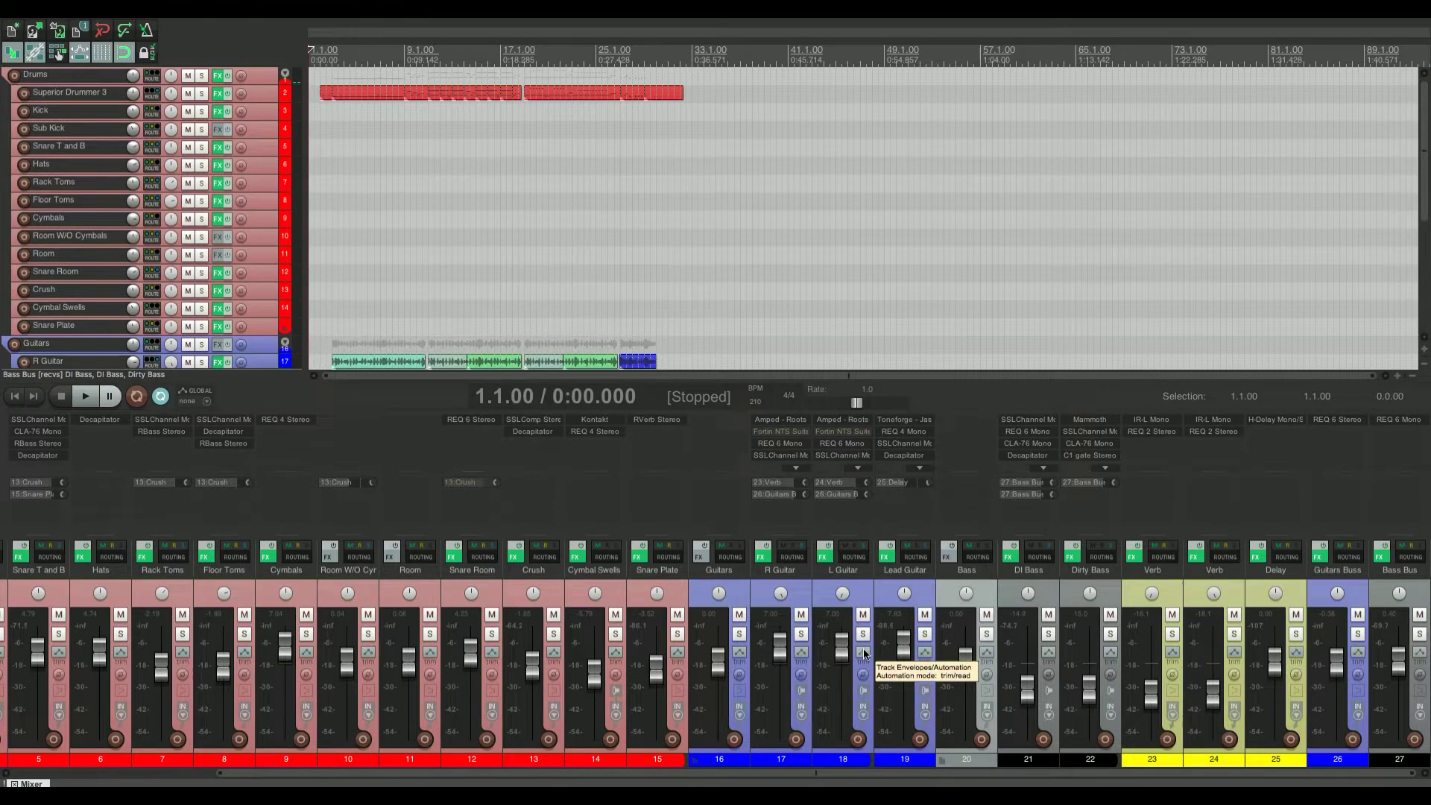
Hide the mixer, toggle solo across the drum tracks, and arm only the Drums folder
key("ctrl+m")
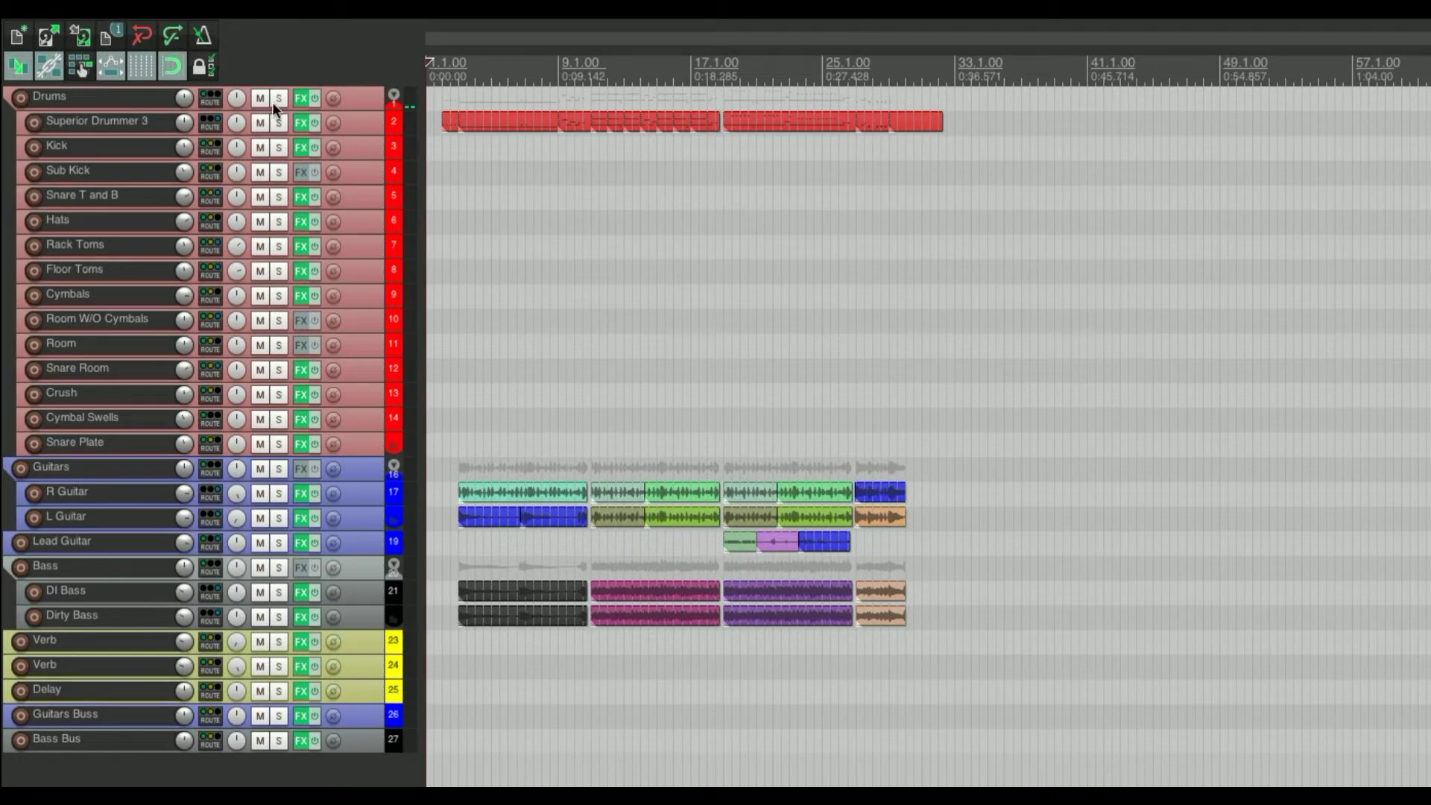
left_click(274, 100)
left_click(277, 122)
left_click_drag(280, 157, 282, 294)
left_click_drag(276, 99, 285, 292)
mouse_move(277, 100)
left_mouse_down()
mouse_move(278, 445)
mouse_move(274, 117)
mouse_move(248, 450)
mouse_move(260, 96)
left_mouse_up()
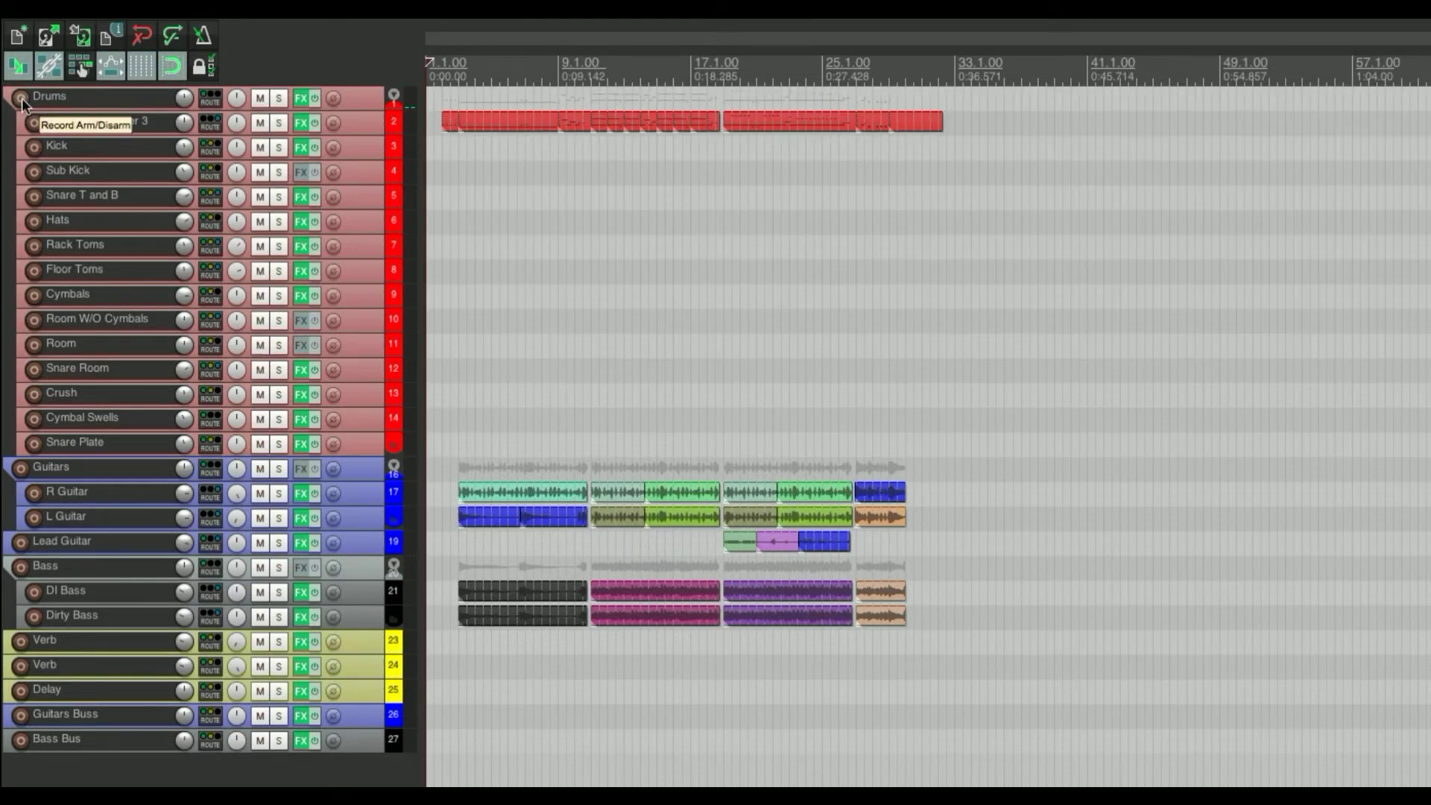
left_click_drag(21, 98, 50, 367)
left_click_drag(46, 423, 33, 100)
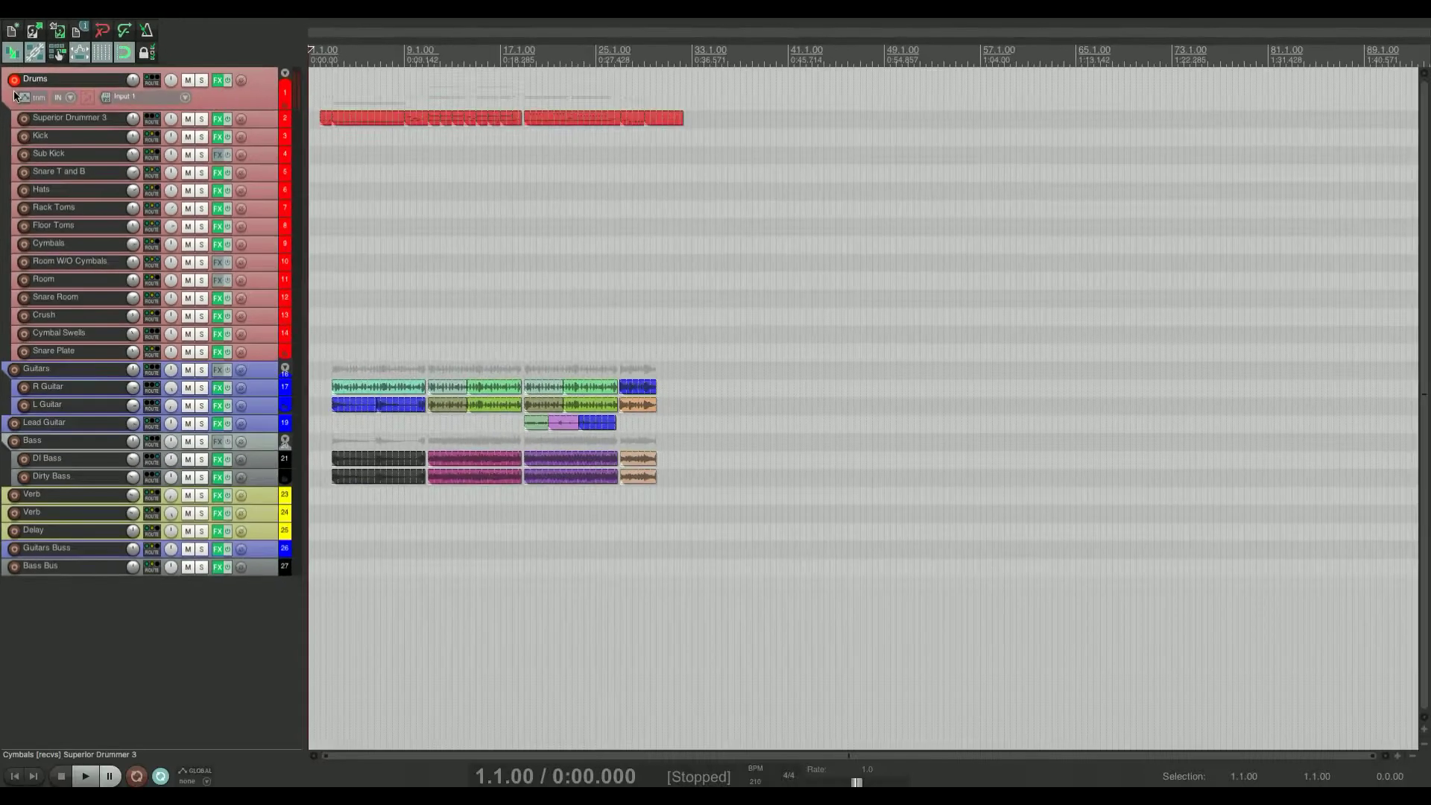
Disarm the Drums track and toggle solo on Drums and Superior Drummer 3
left_click(14, 80)
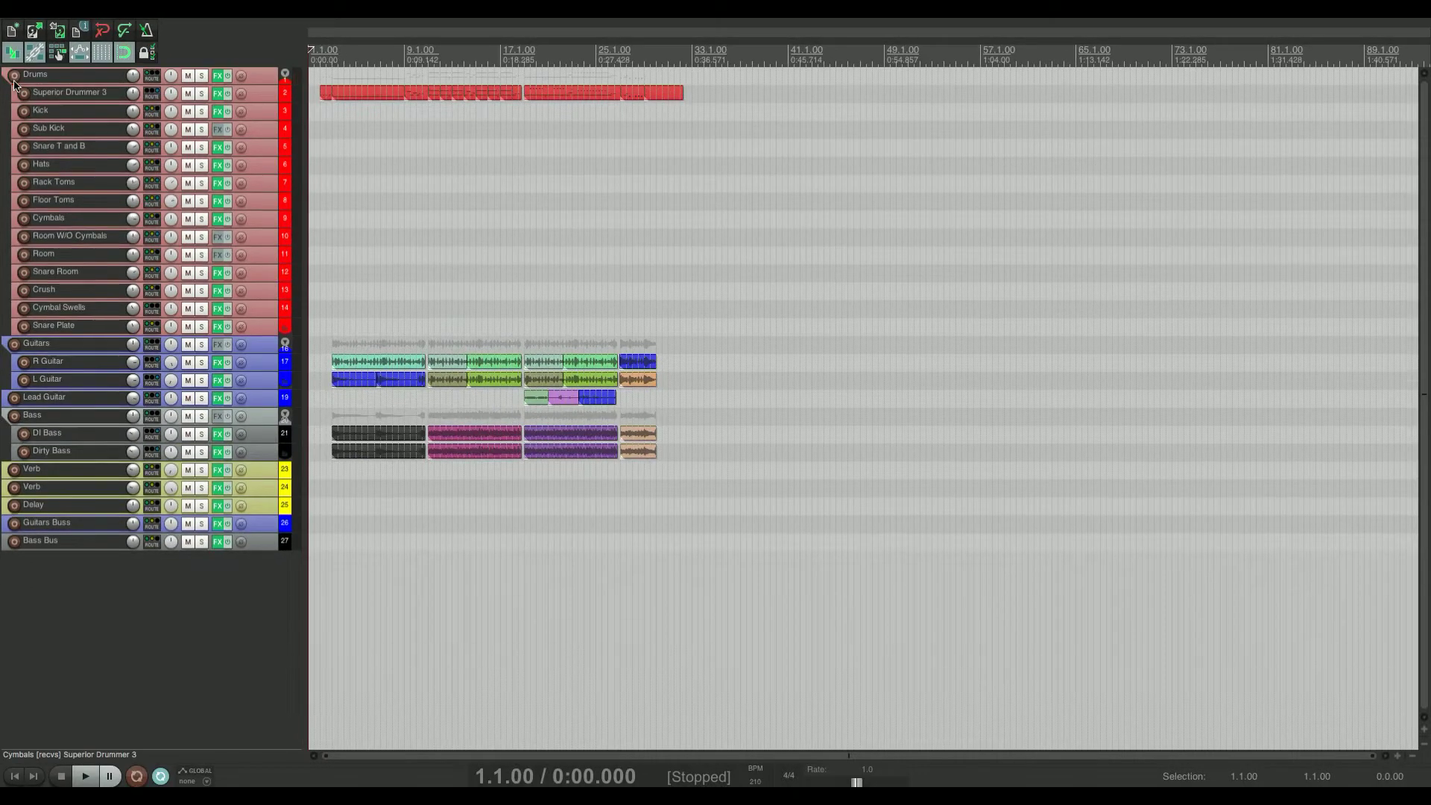
left_click(202, 76)
left_click(201, 94)
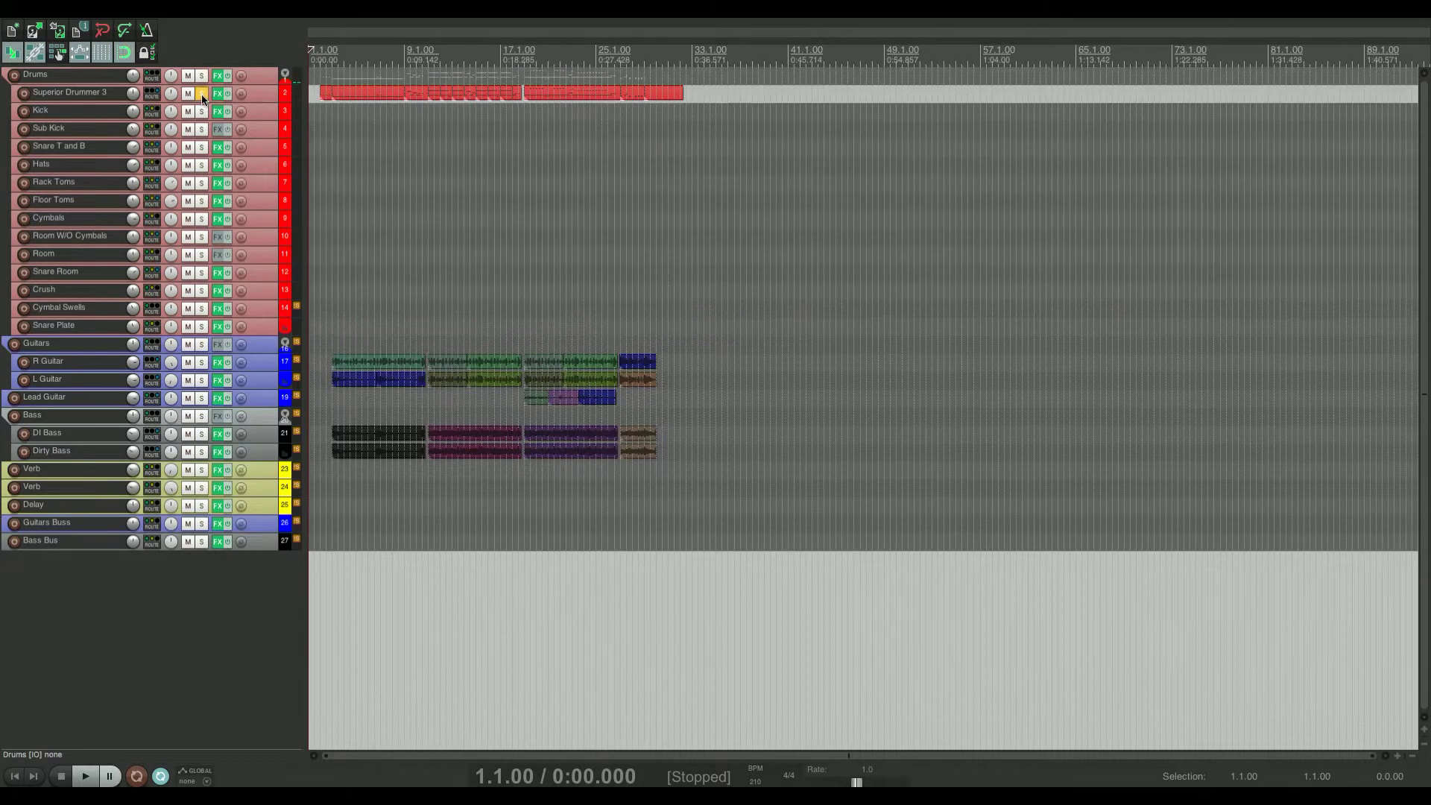
left_click(202, 94)
In the mixer, sweep solo, mute and record-arm across the drum tracks, then hide it
key("ctrl+m")
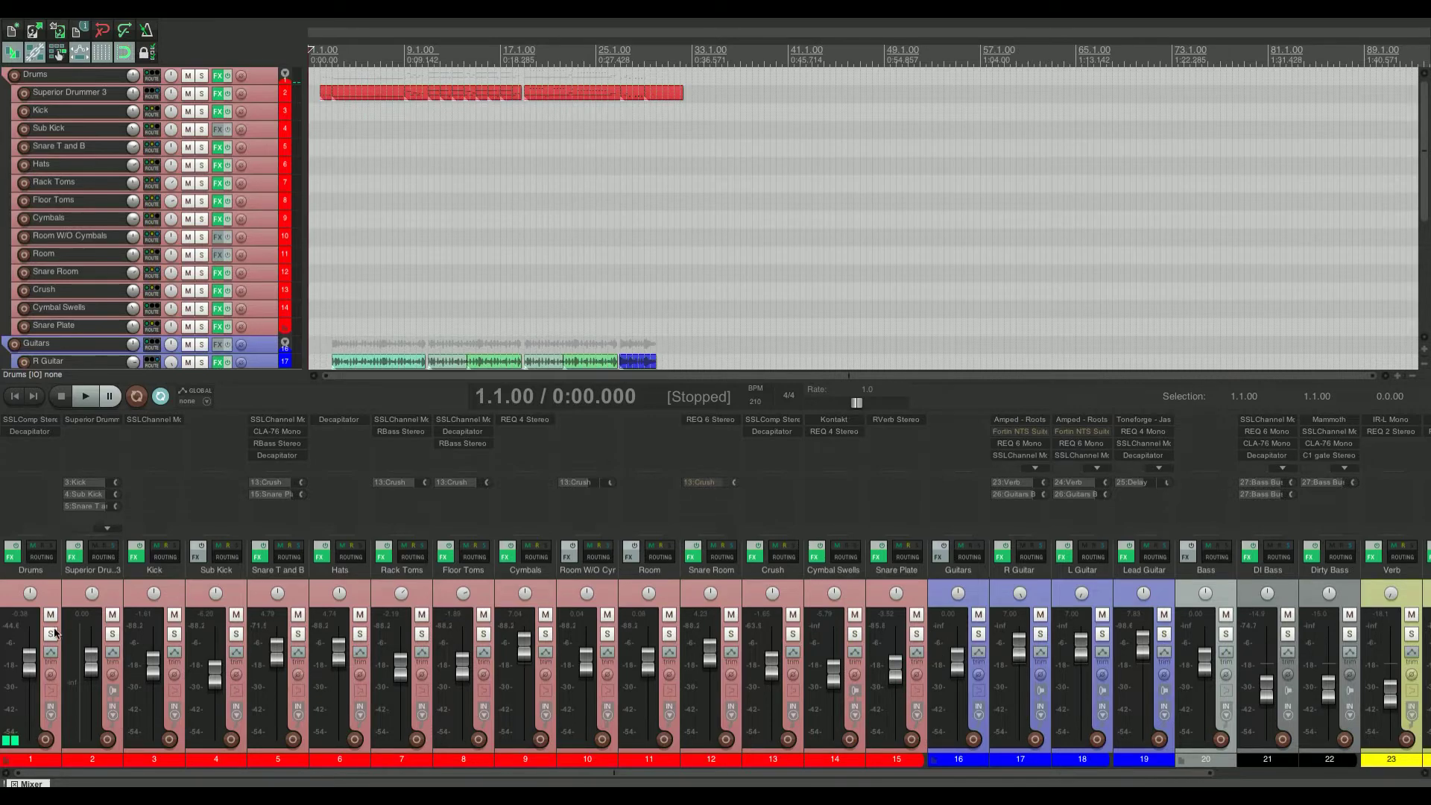
left_click_drag(50, 635, 669, 633)
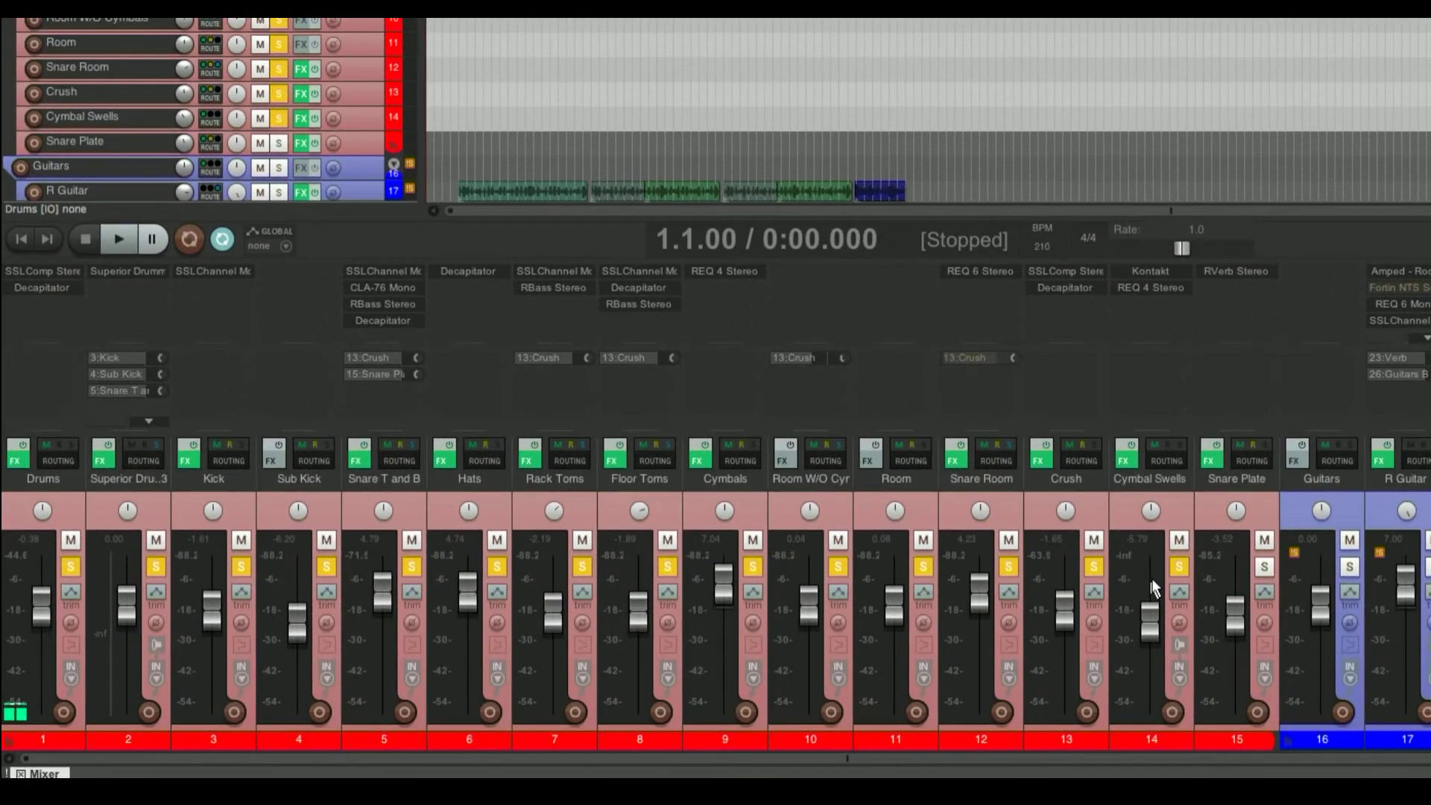
left_click(70, 567, "ctrl")
mouse_move(70, 542)
left_mouse_down()
mouse_move(924, 543)
mouse_move(70, 544)
left_mouse_up()
mouse_move(64, 718)
left_mouse_down()
mouse_move(404, 753)
mouse_move(870, 771)
mouse_move(1178, 719)
left_mouse_up()
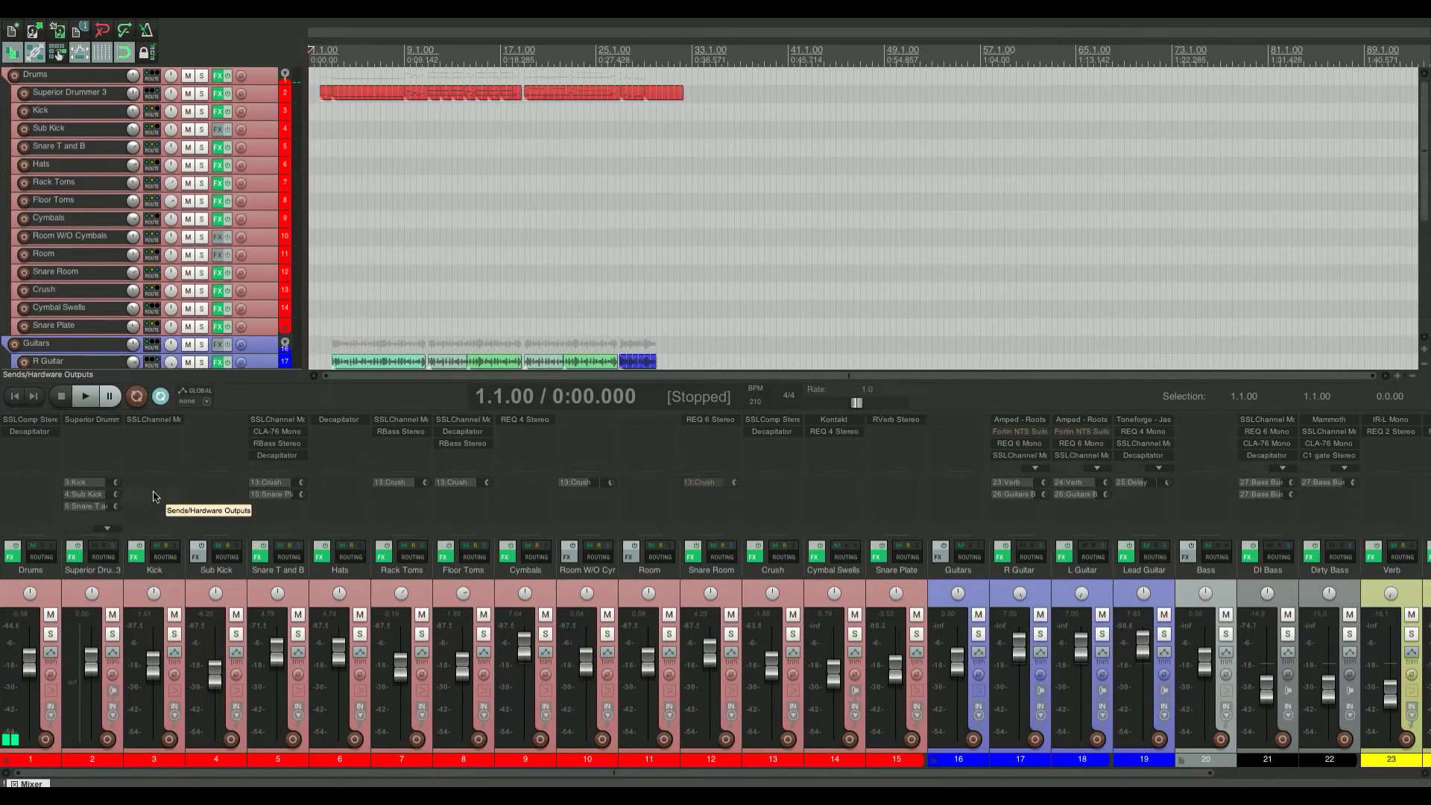
key("ctrl+m")
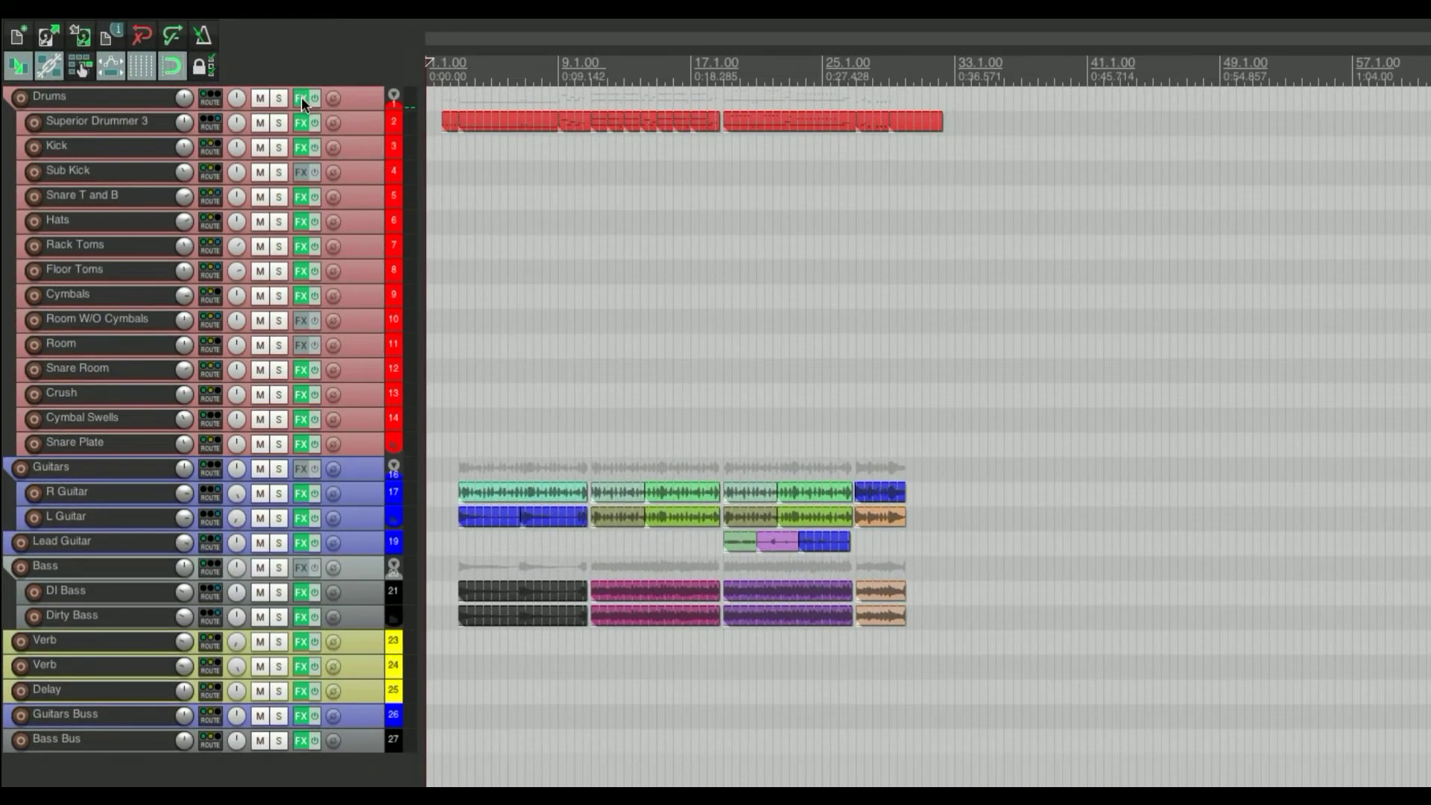
left_click(301, 97)
left_click_drag(295, 38, 727, 109)
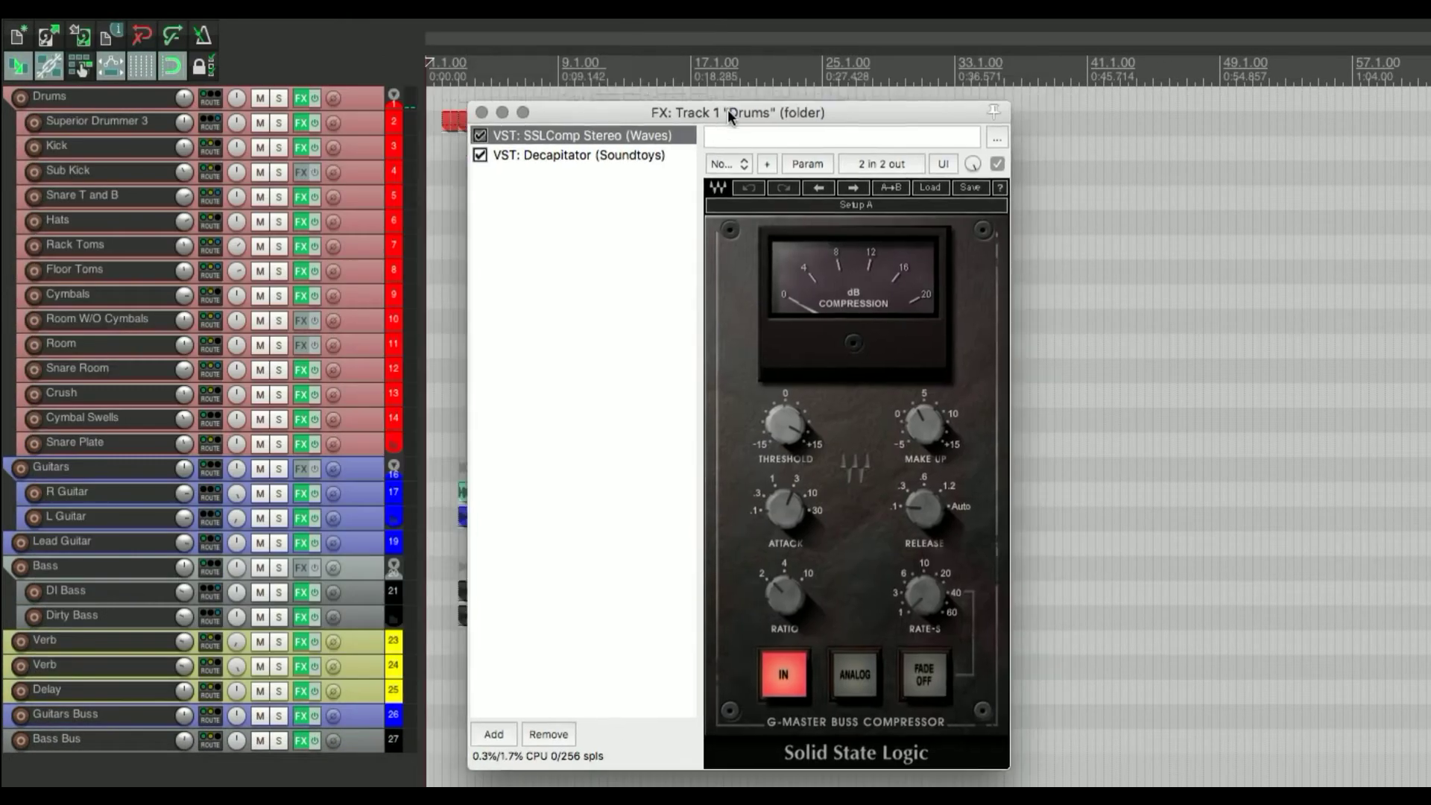
left_click(482, 112)
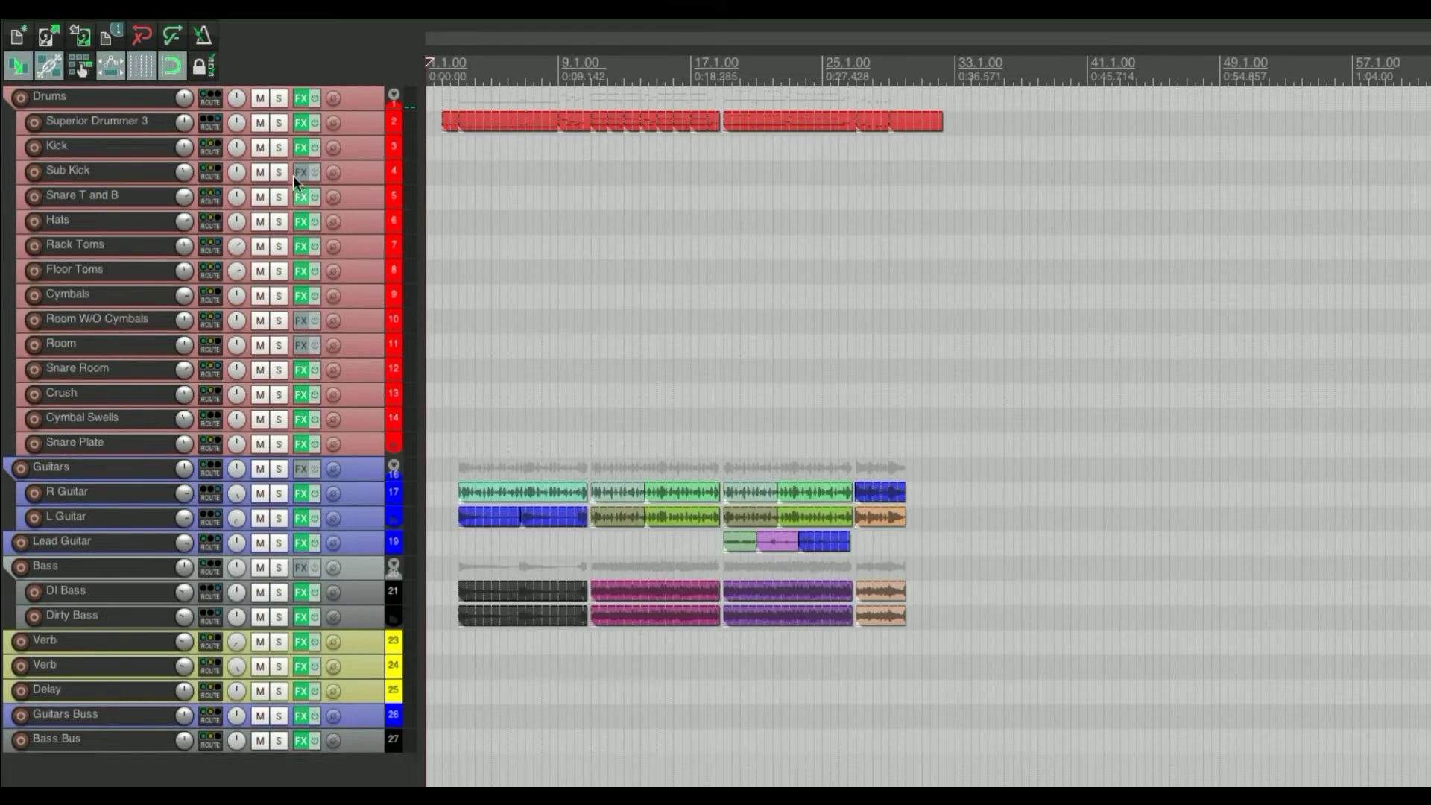
left_click(314, 97)
mouse_move(301, 97)
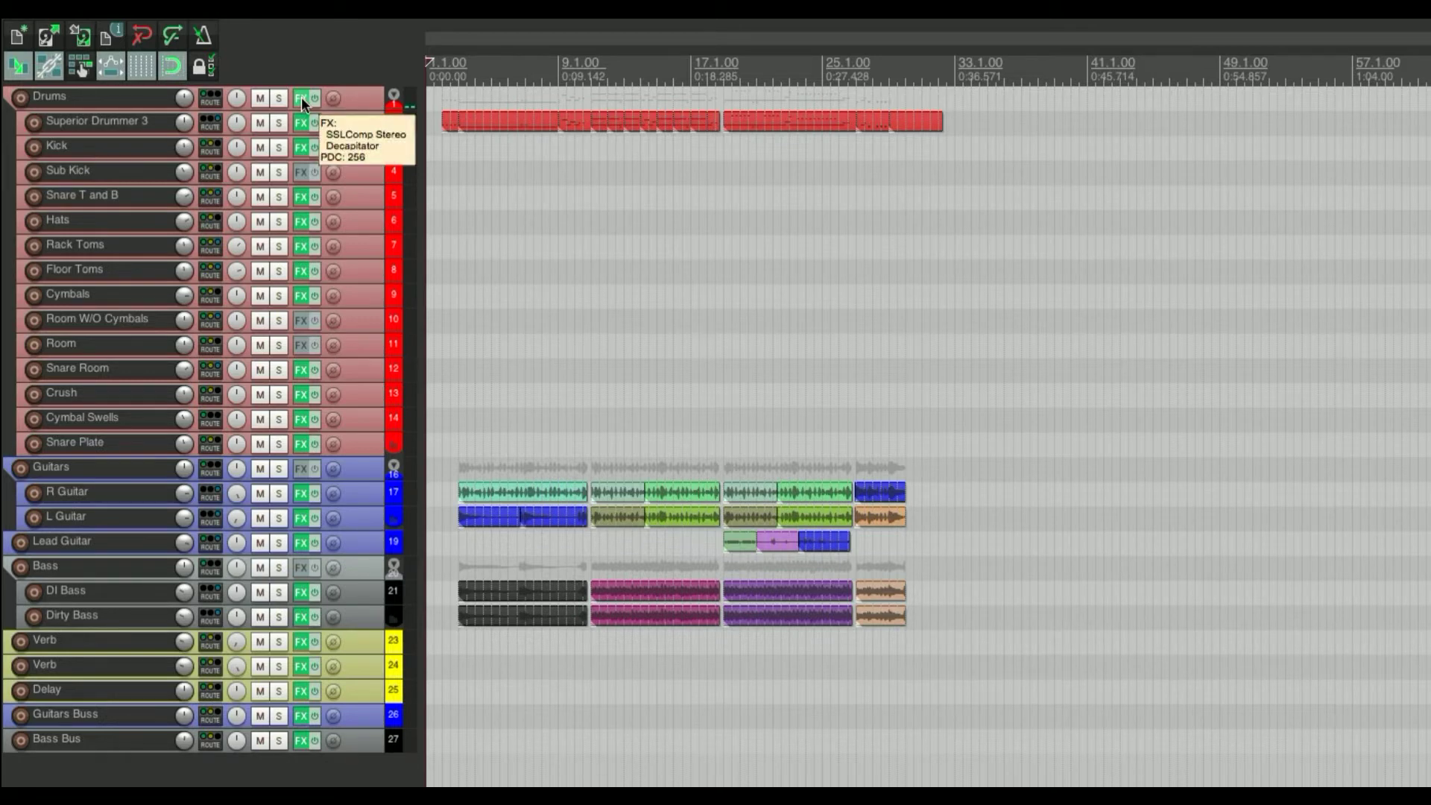
left_click(301, 97, "ctrl")
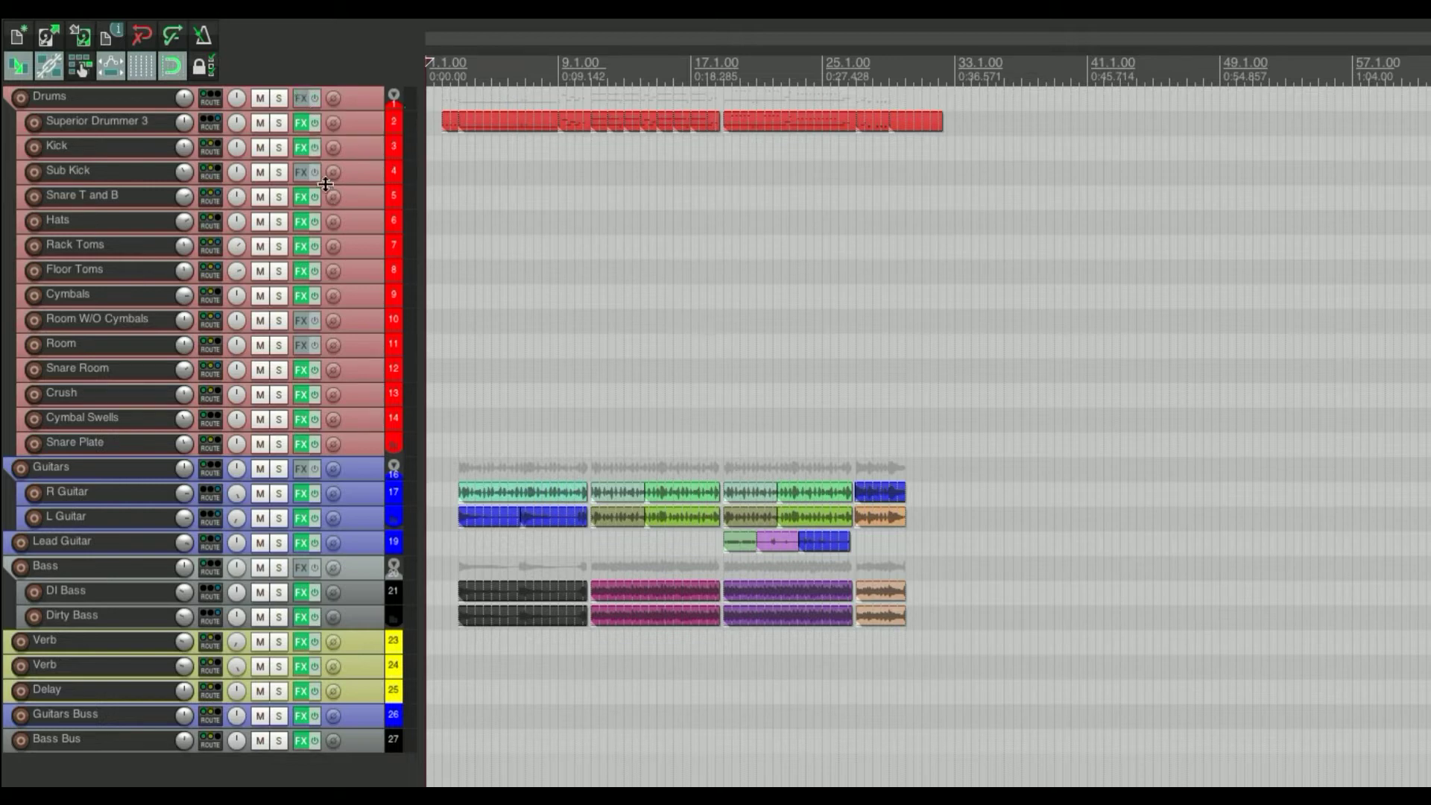
left_click(302, 98)
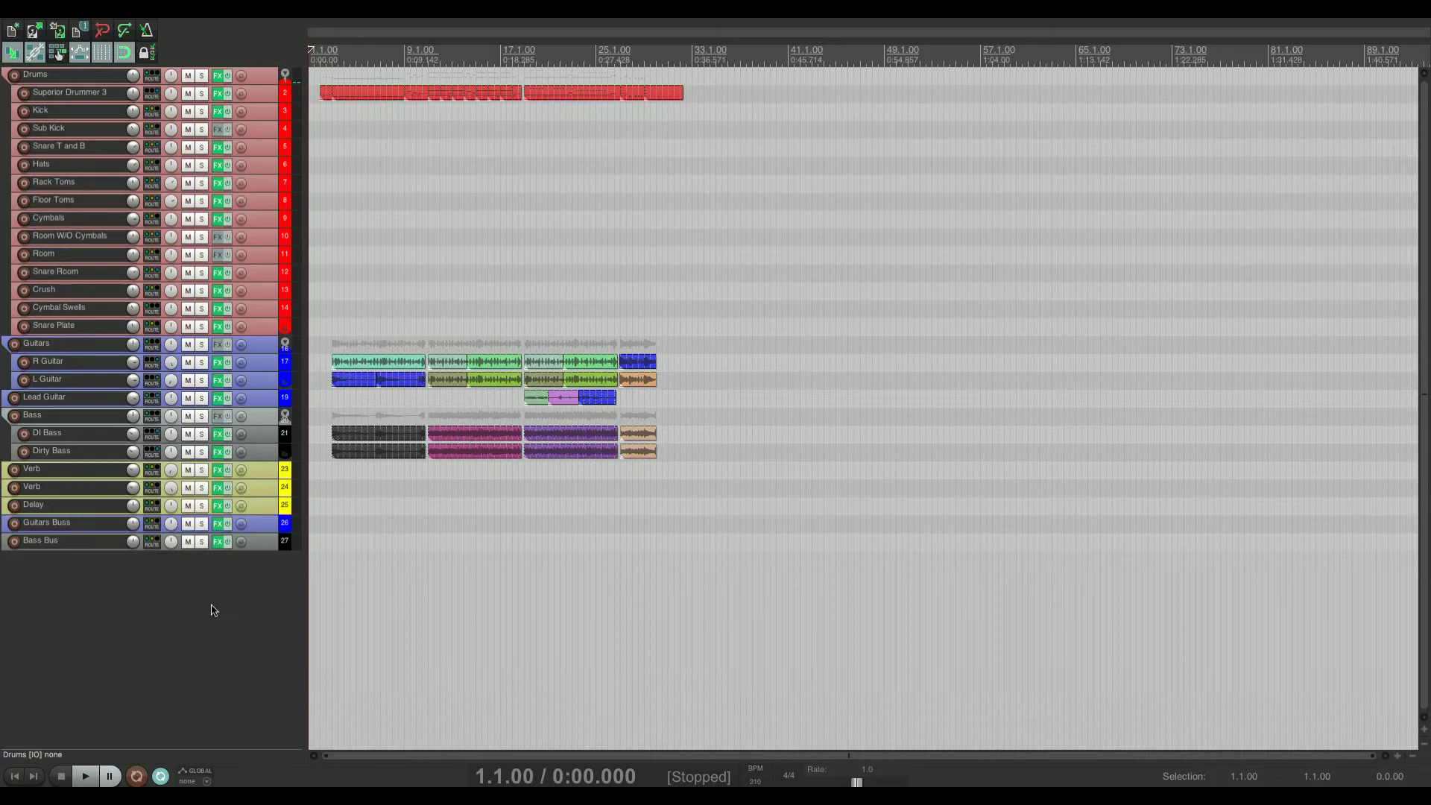
key("super+alt+p")
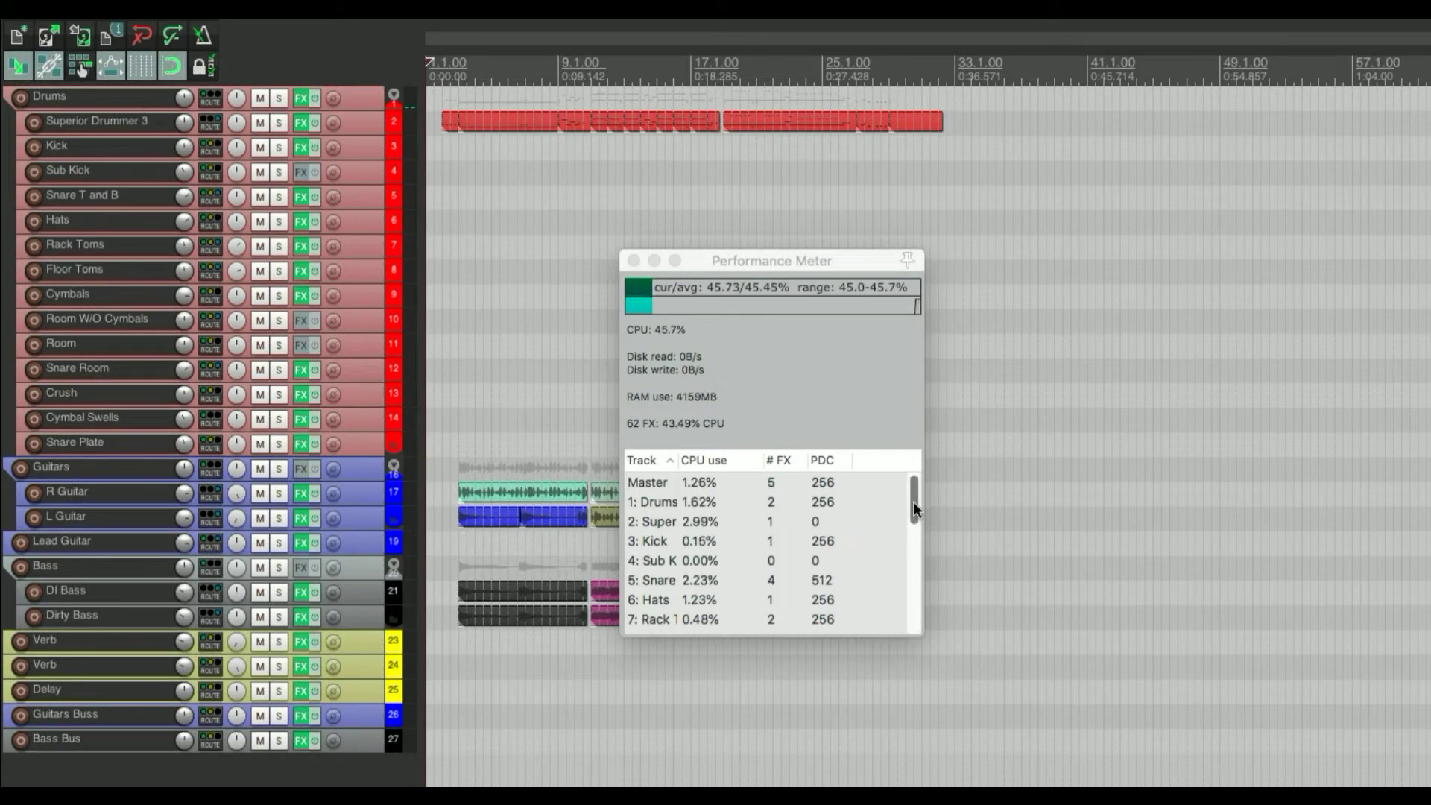
scroll(914, 505, "down", 2)
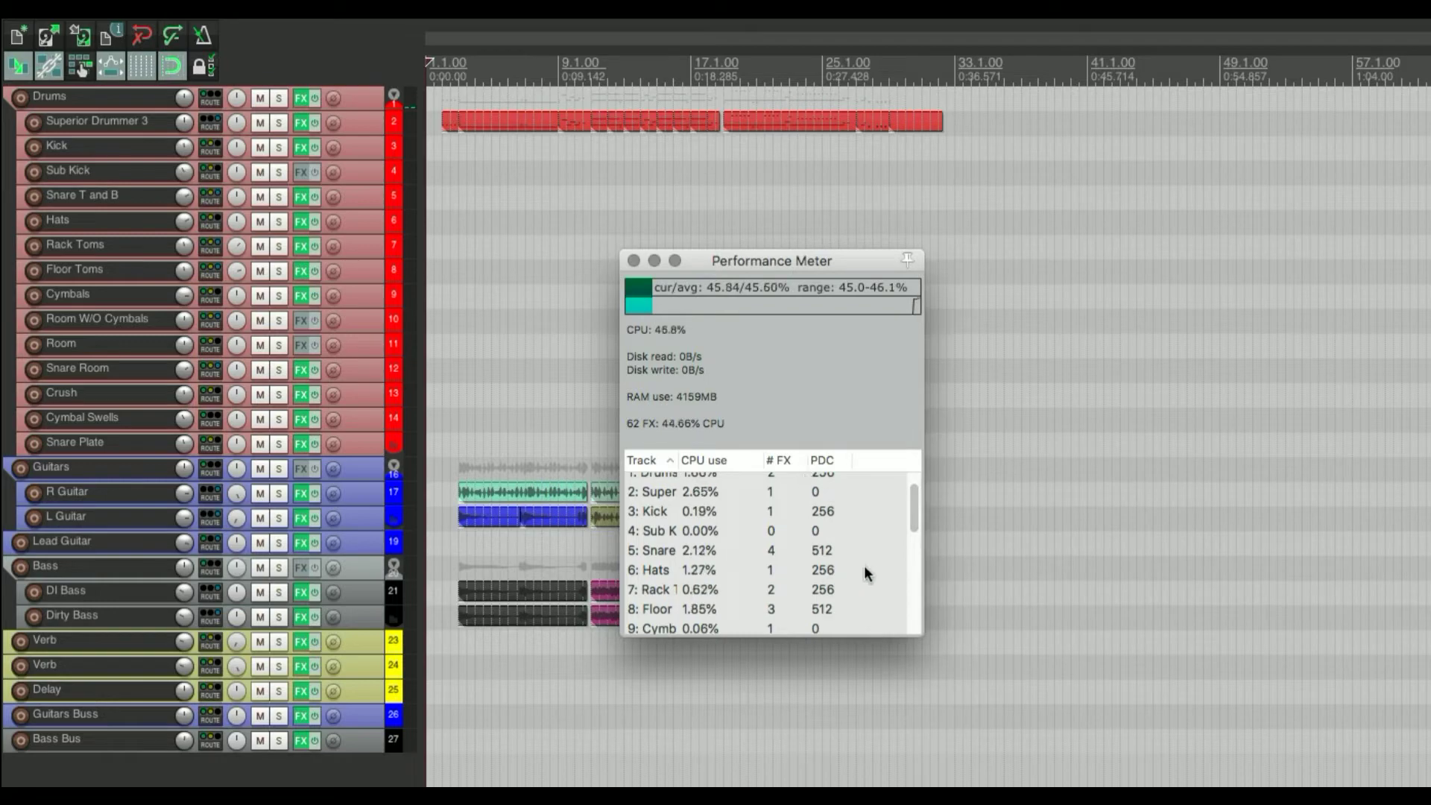
scroll(912, 492, "up", 3)
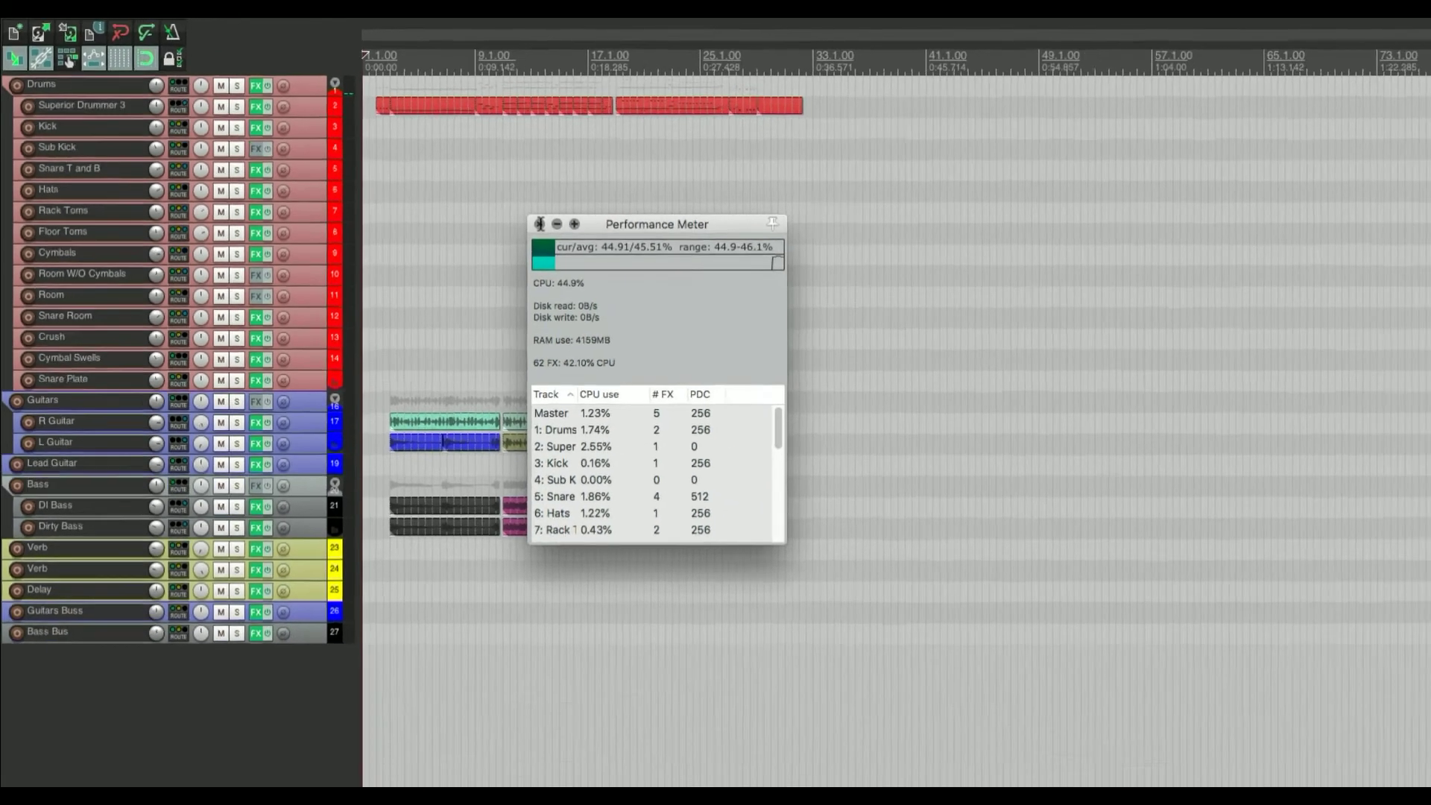
left_click(633, 260)
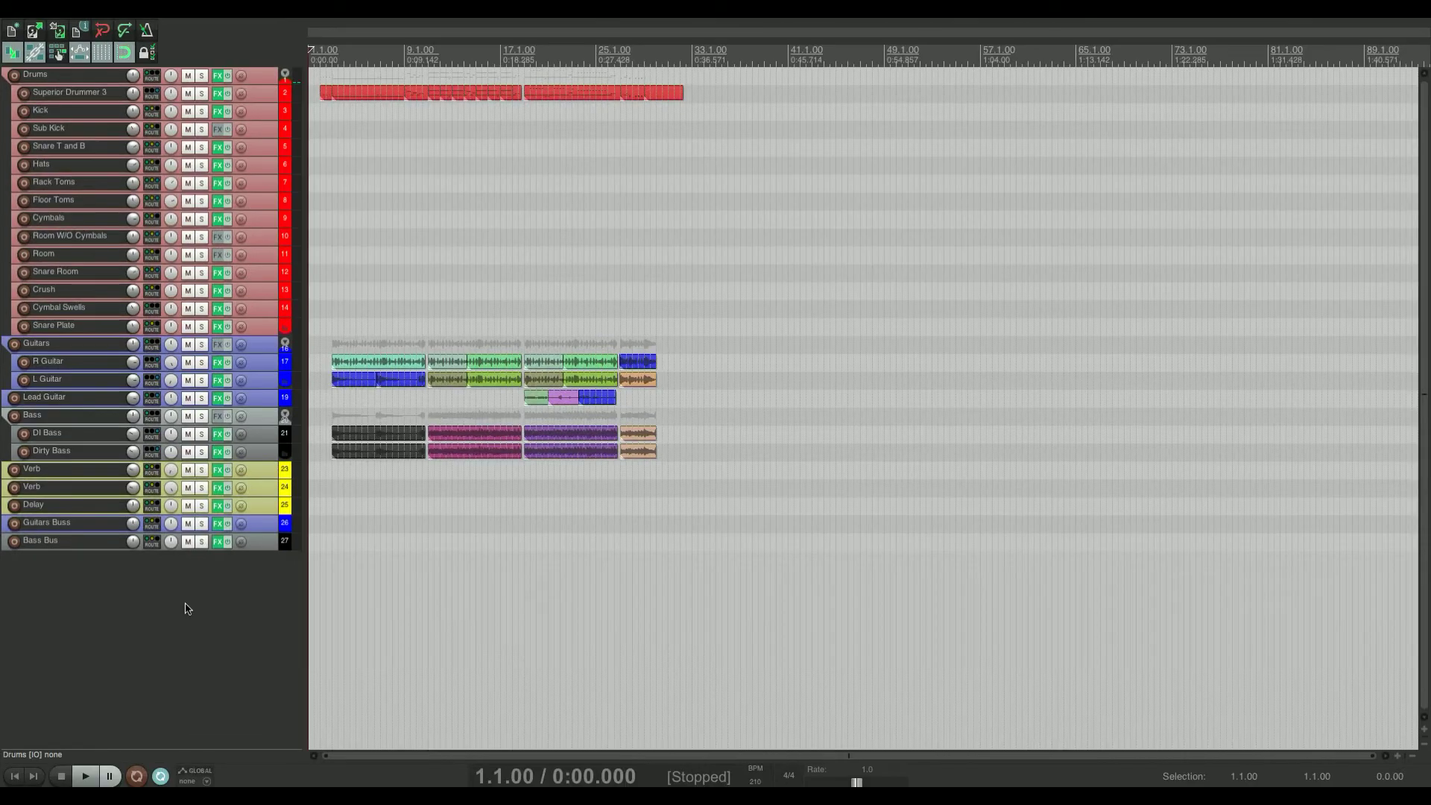
In the mixer, raise the Hats fader to +11.3 dB, then lower it to +4.36 dB
key("ctrl+m")
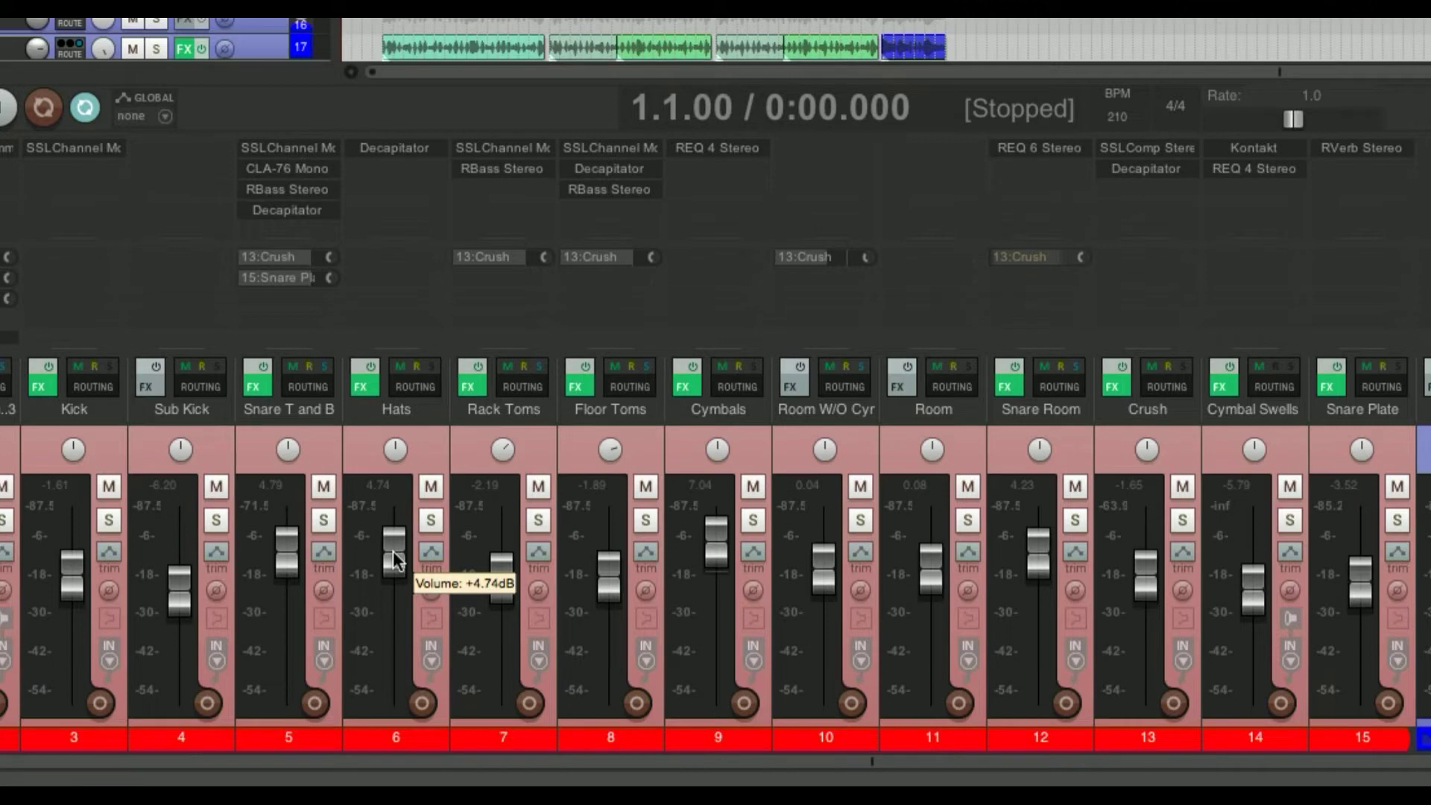
mouse_move(392, 551)
left_mouse_down()
mouse_move(392, 568)
mouse_move(392, 512)
mouse_move(395, 539)
left_mouse_up()
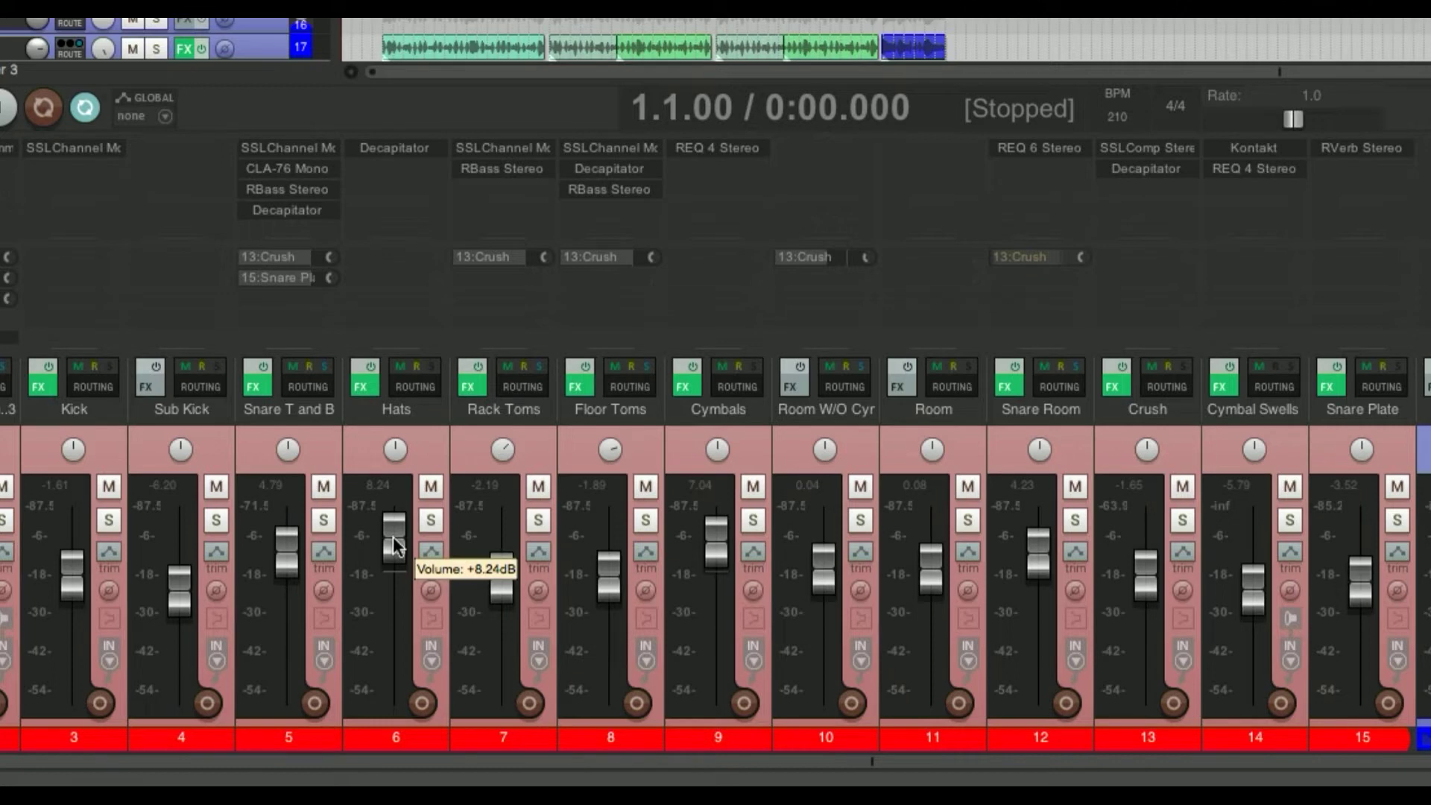
left_click_drag(392, 546, 383, 763)
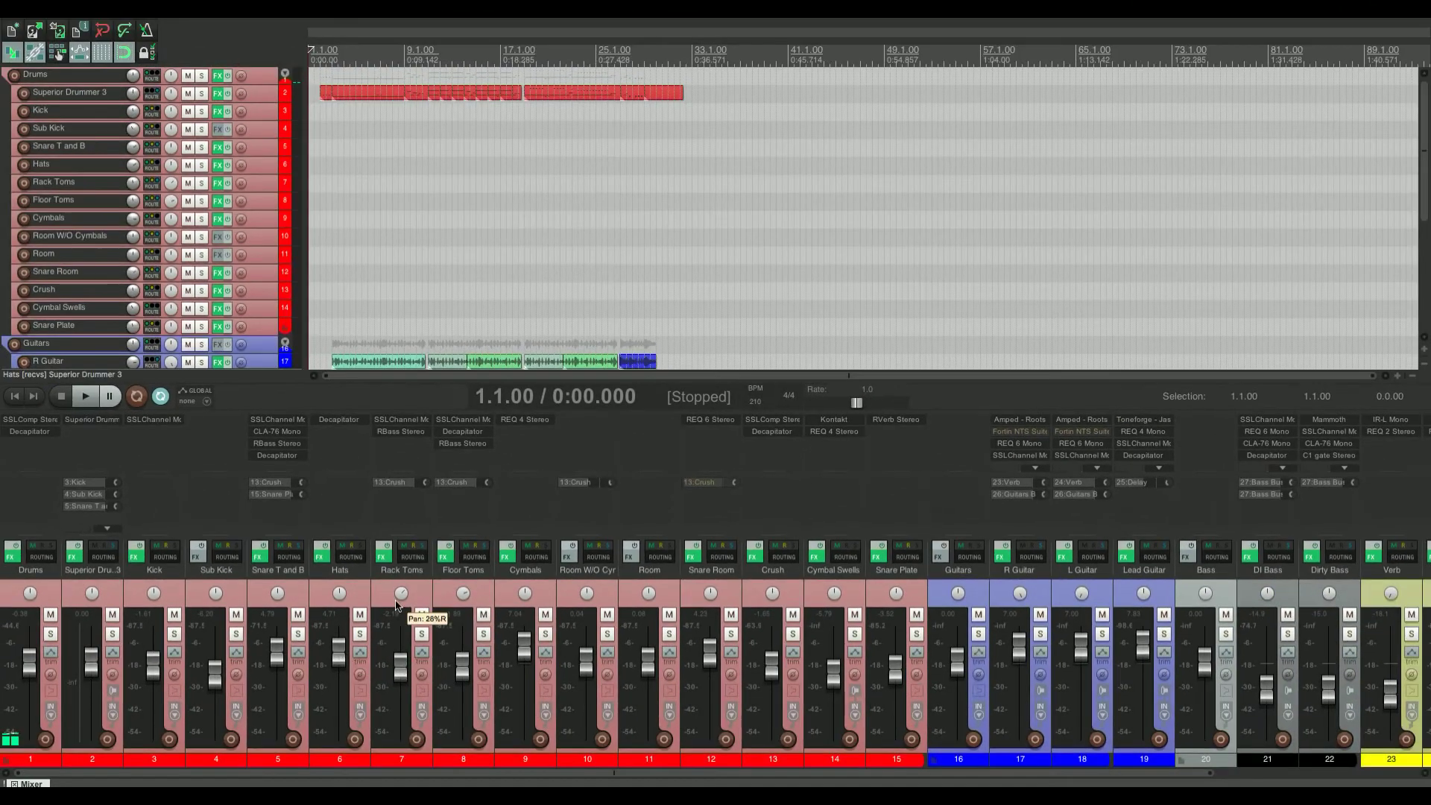
Copy the Cymbals REQ 4 Stereo onto Room W/O Cymbals and compare both equaliser windows
left_click(524, 420)
left_click_drag(943, 127, 709, 161)
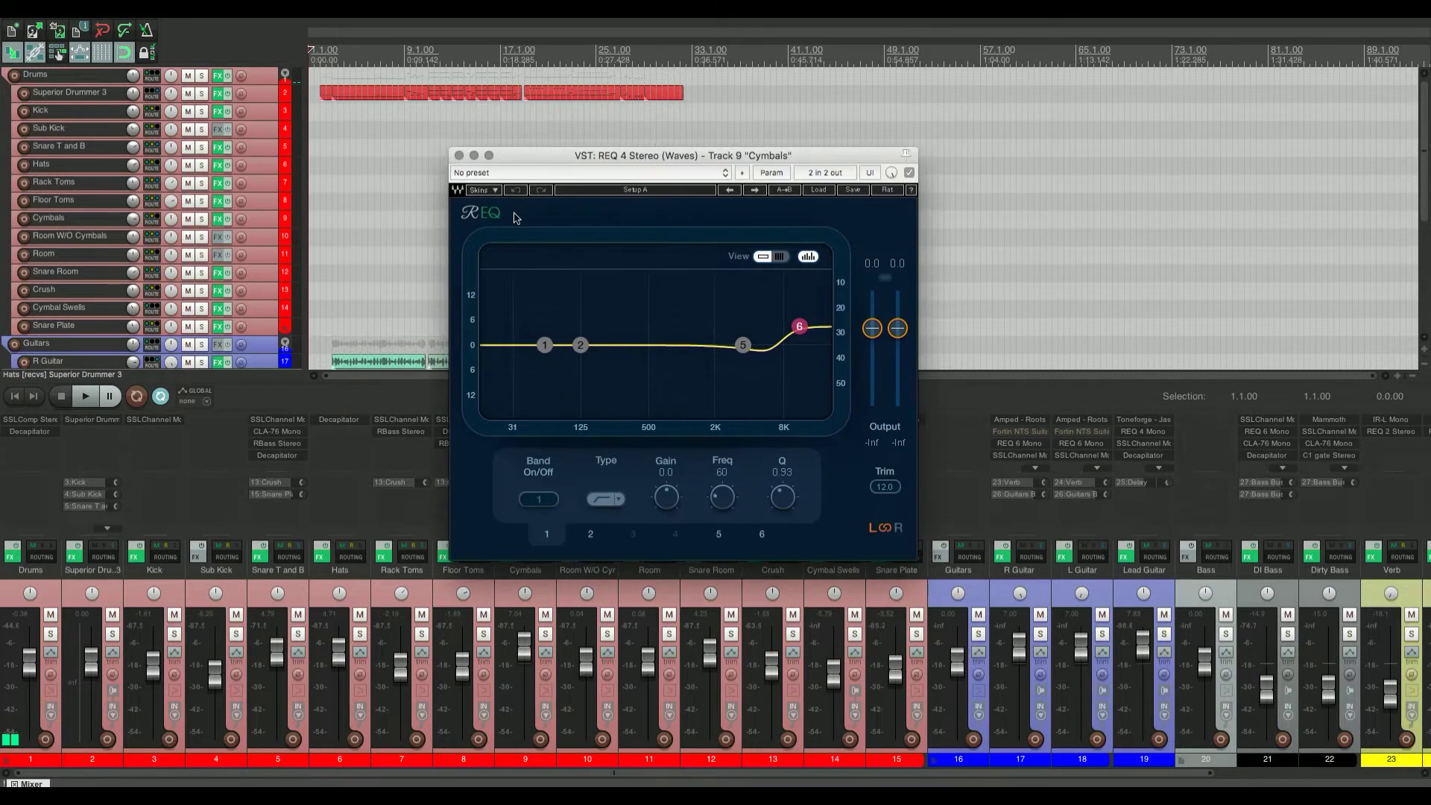
left_click(458, 155)
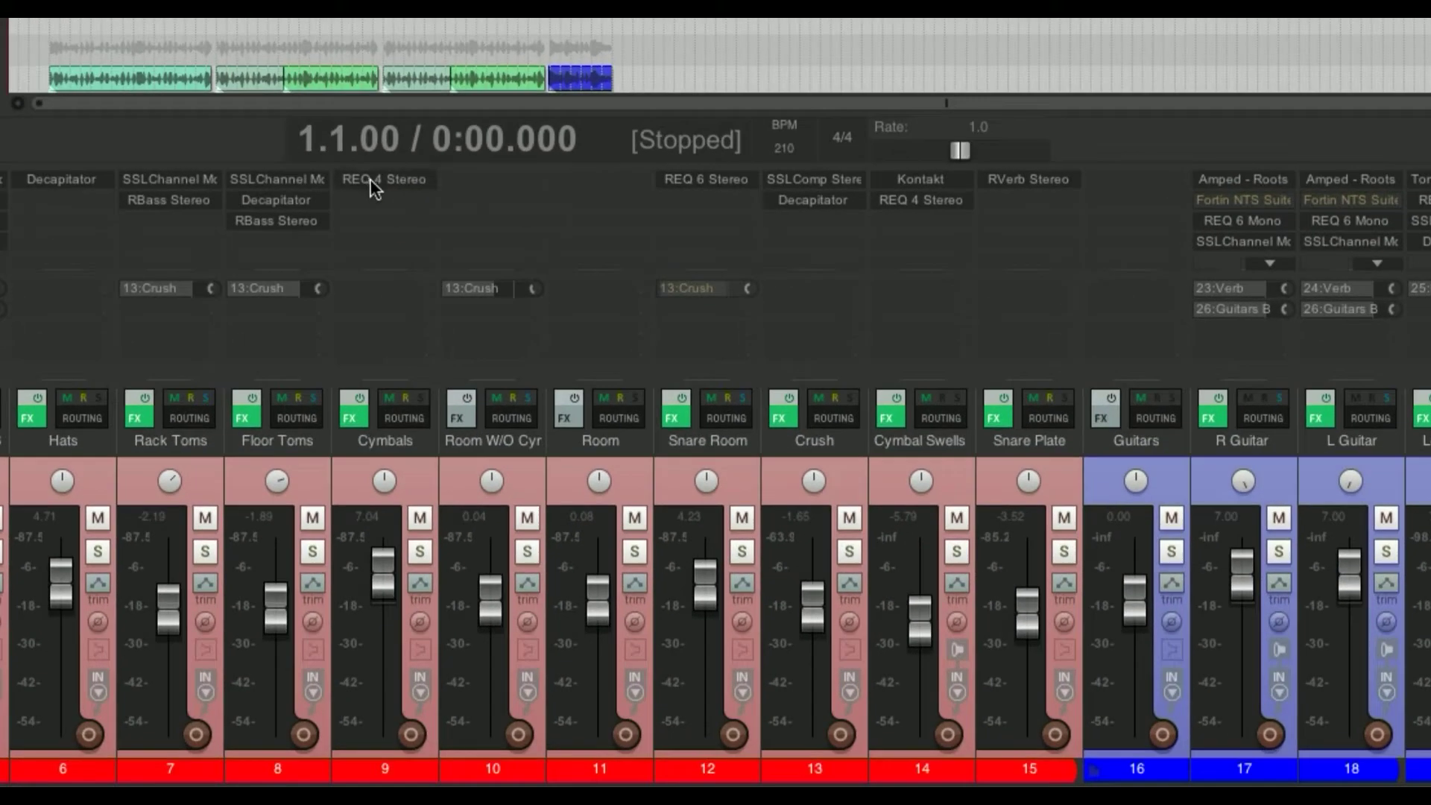
left_click_drag(518, 423, 596, 425)
left_click_drag(504, 177, 502, 176)
double_click(508, 180)
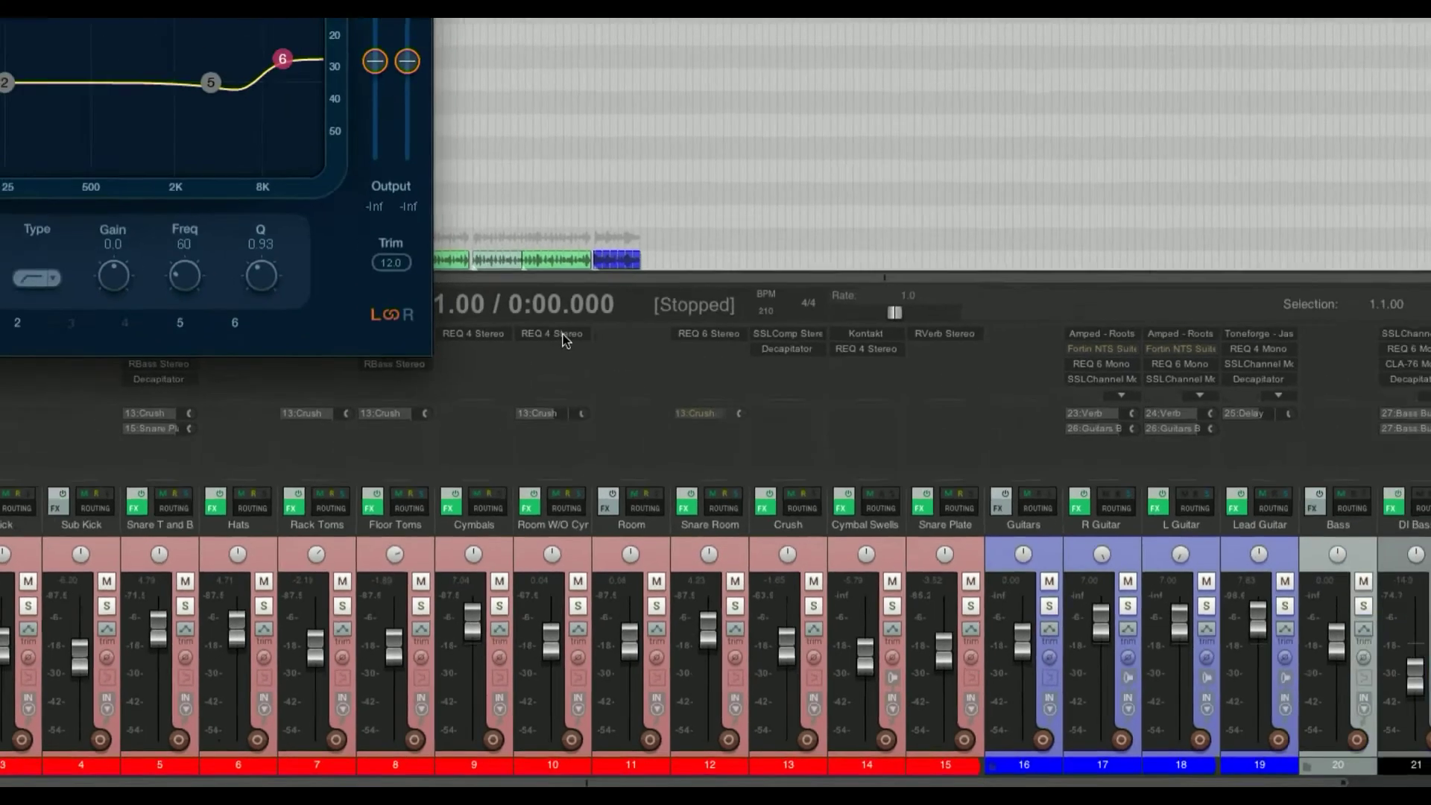
double_click(383, 179)
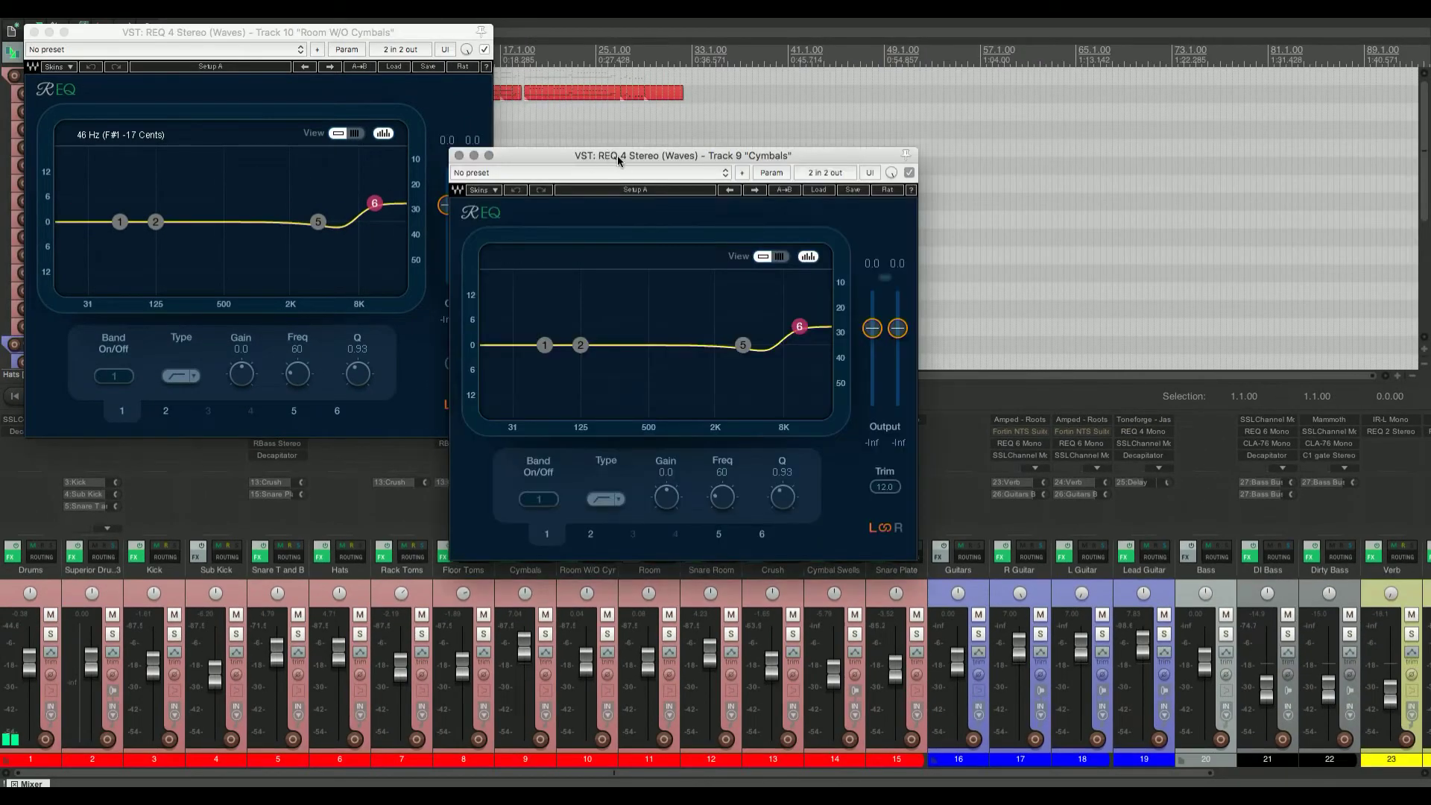
left_click_drag(617, 155, 806, 20)
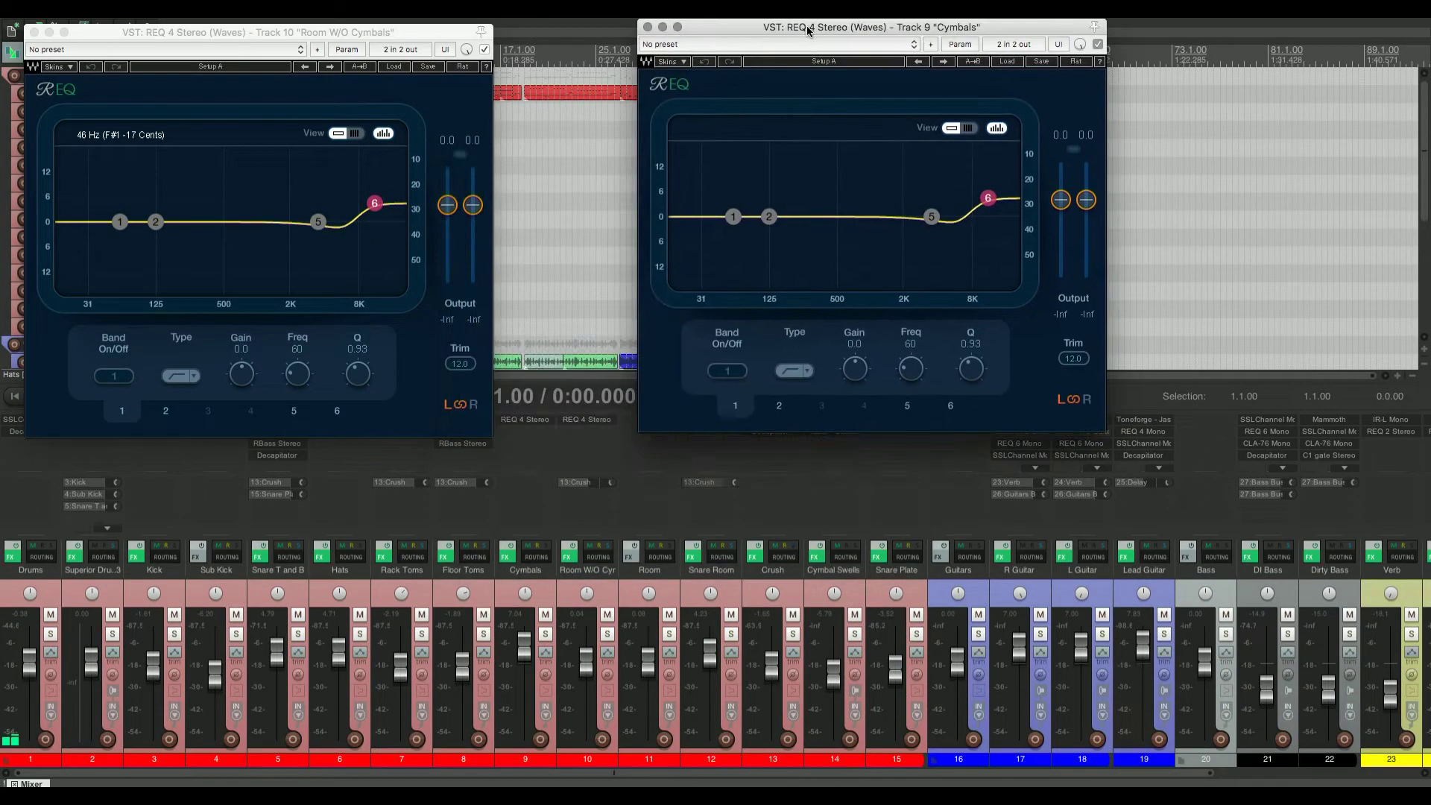
left_click(647, 21)
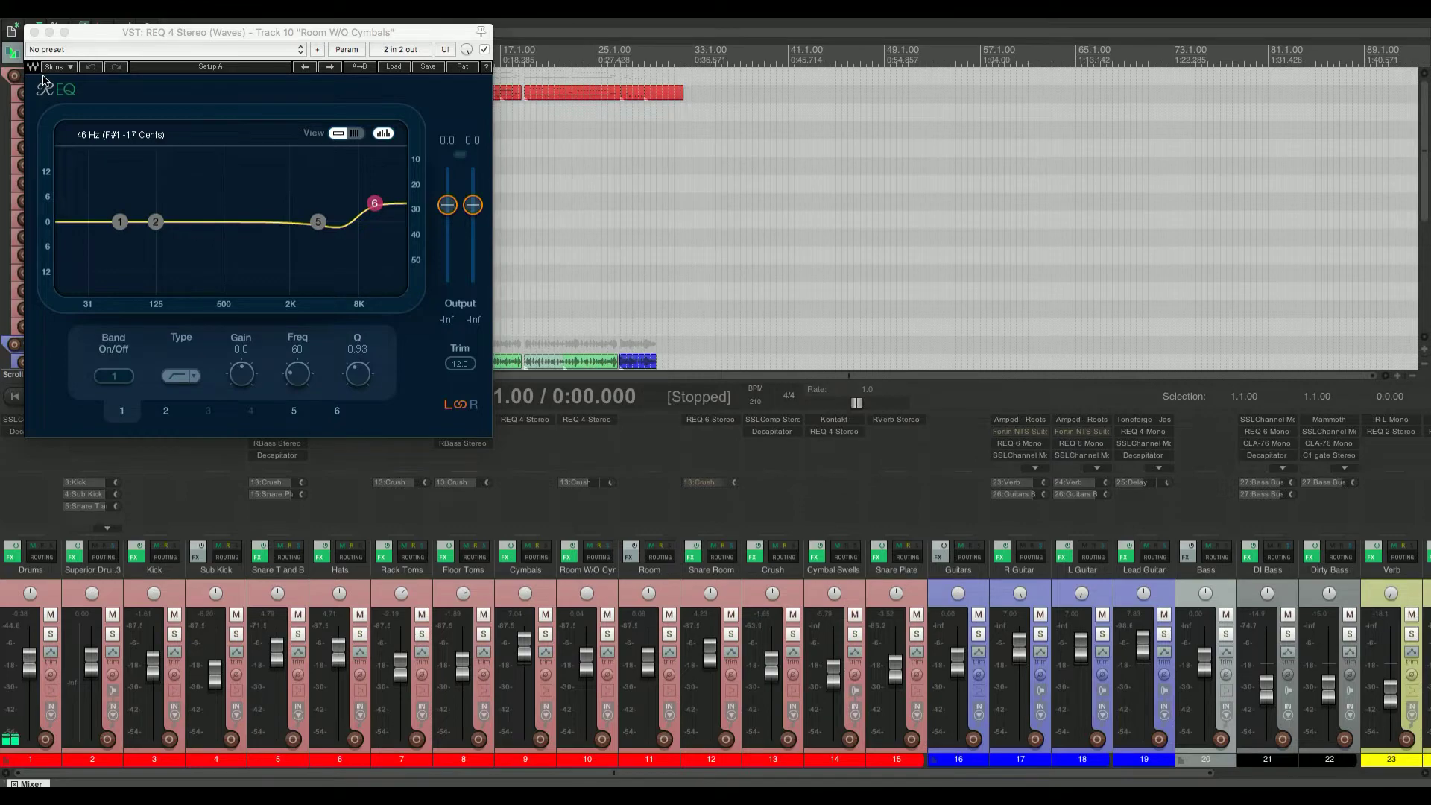
left_click(34, 32)
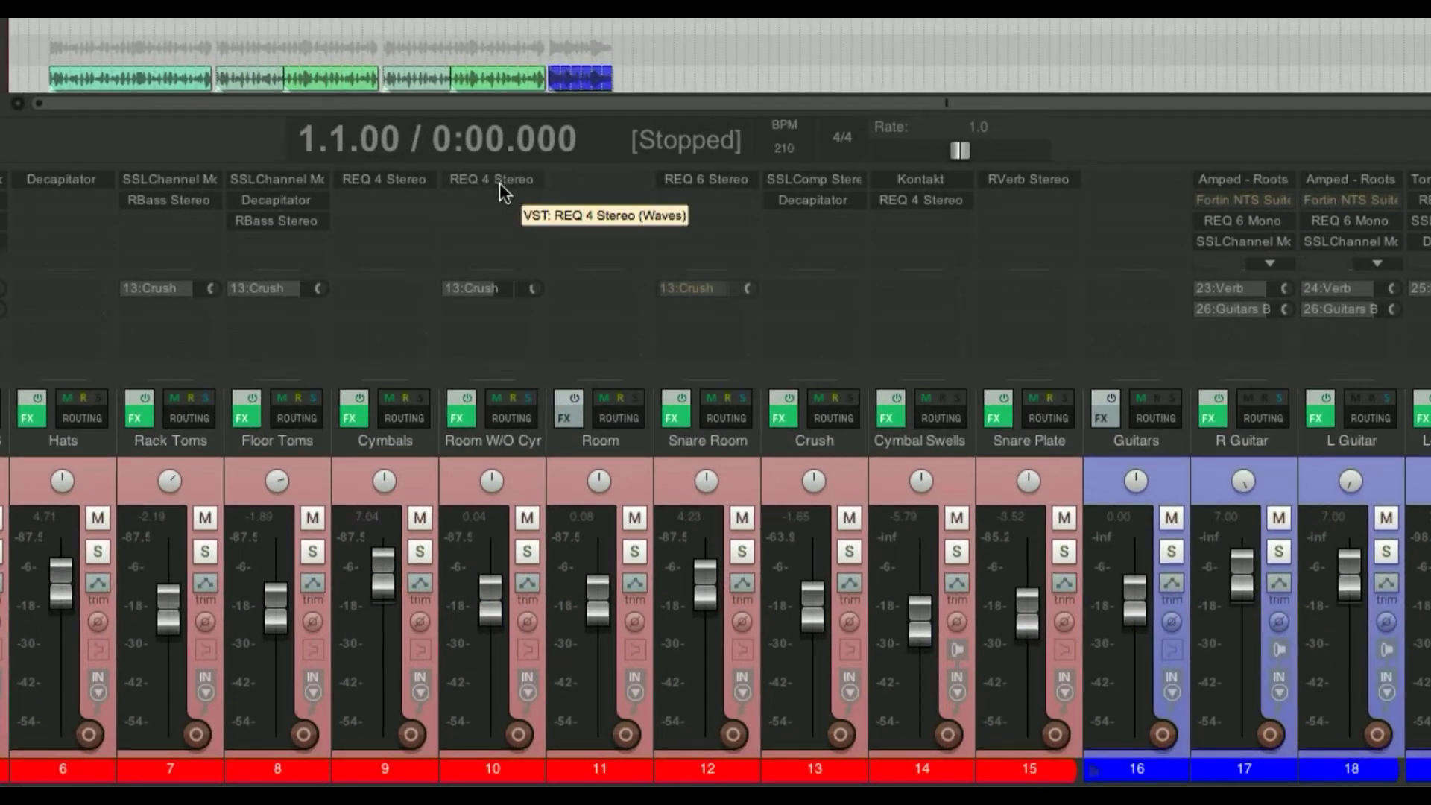
Remove REQ 4 Stereo from Room W/O Cymbals and leave the Cymbals REQ 4 bypassed
left_click(499, 181, "alt")
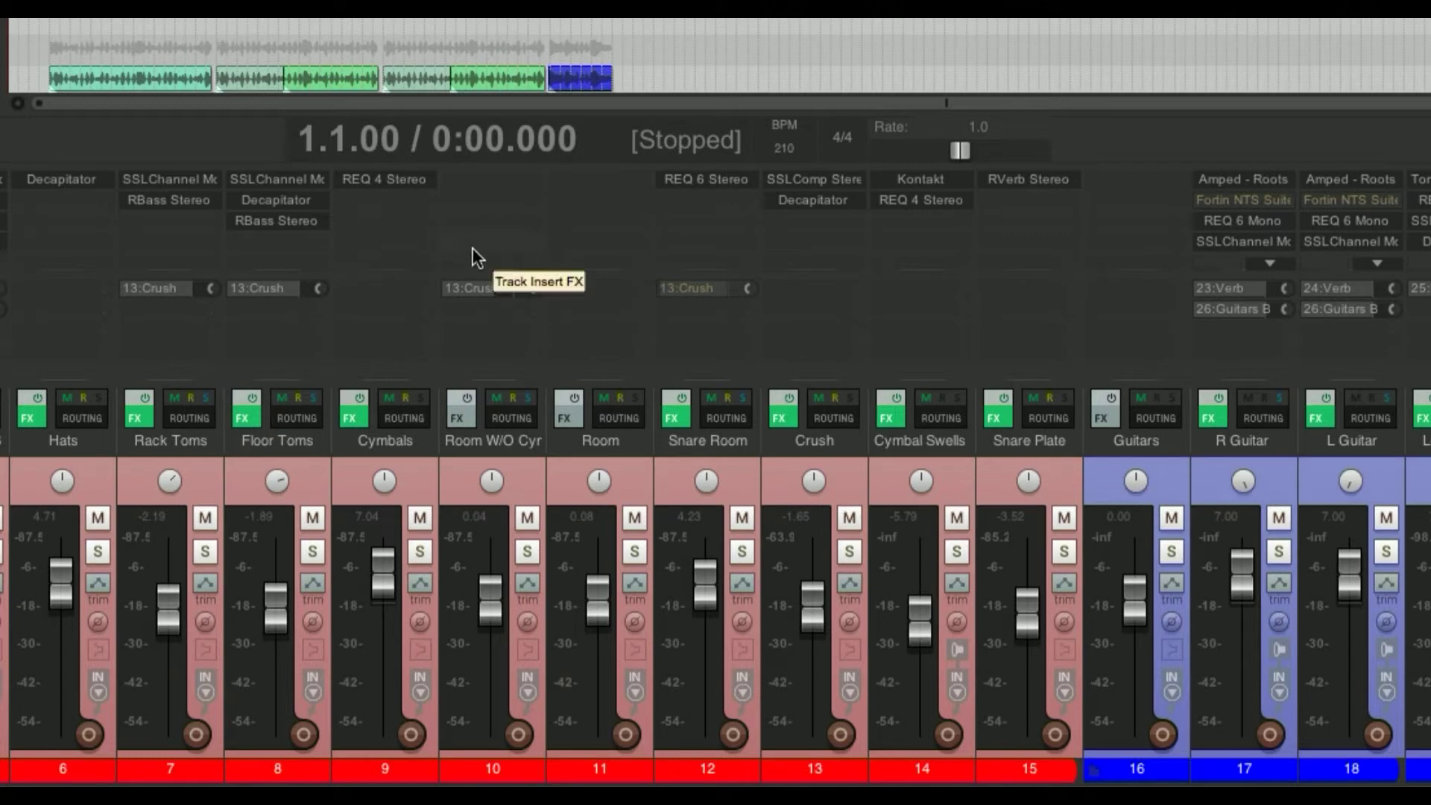
left_click(377, 179)
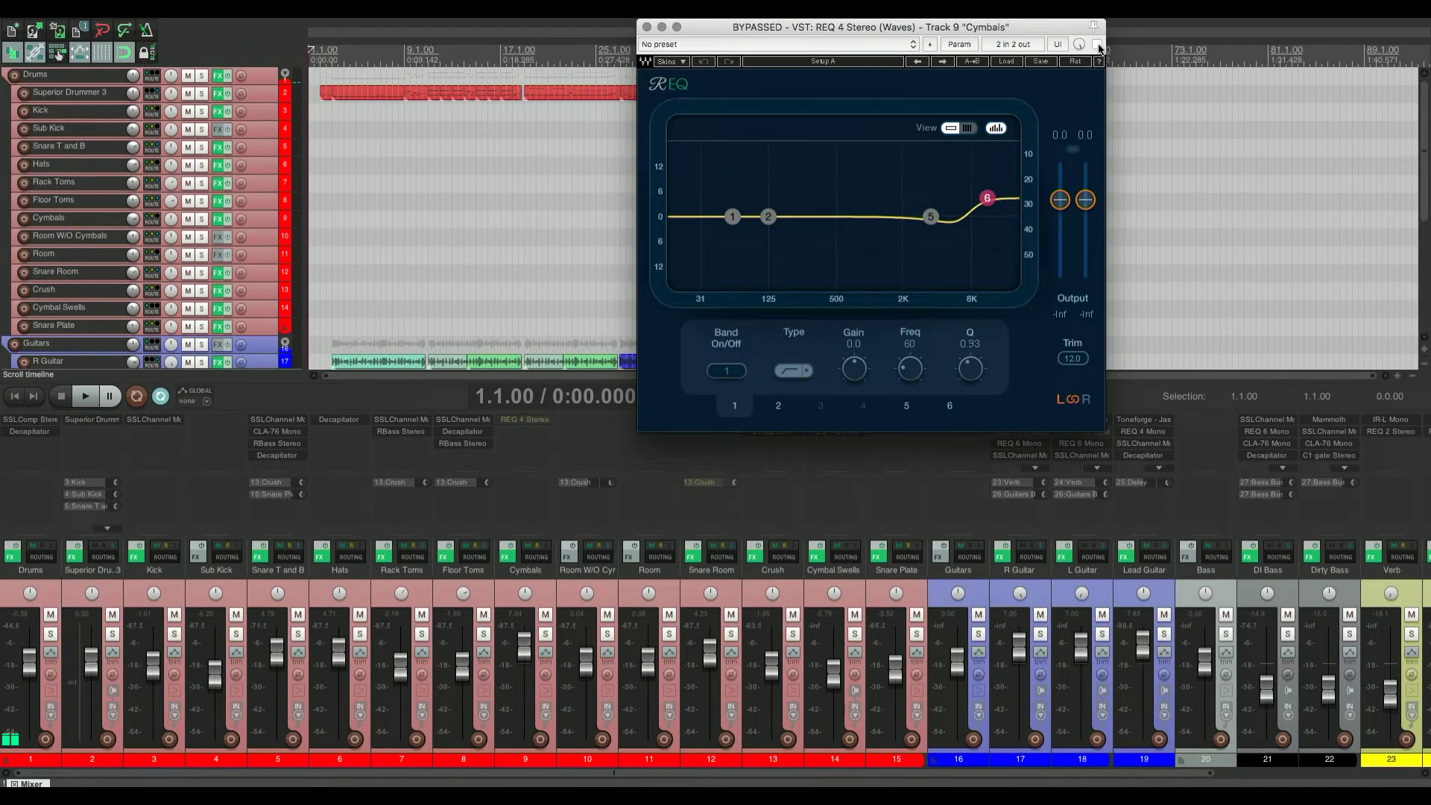
left_click(1098, 46)
left_click(1098, 46)
left_click(646, 28)
Re-enable the Cymbals REQ 4 Stereo, then view and close the Guitars folder effects chain
left_click(523, 421, "shift")
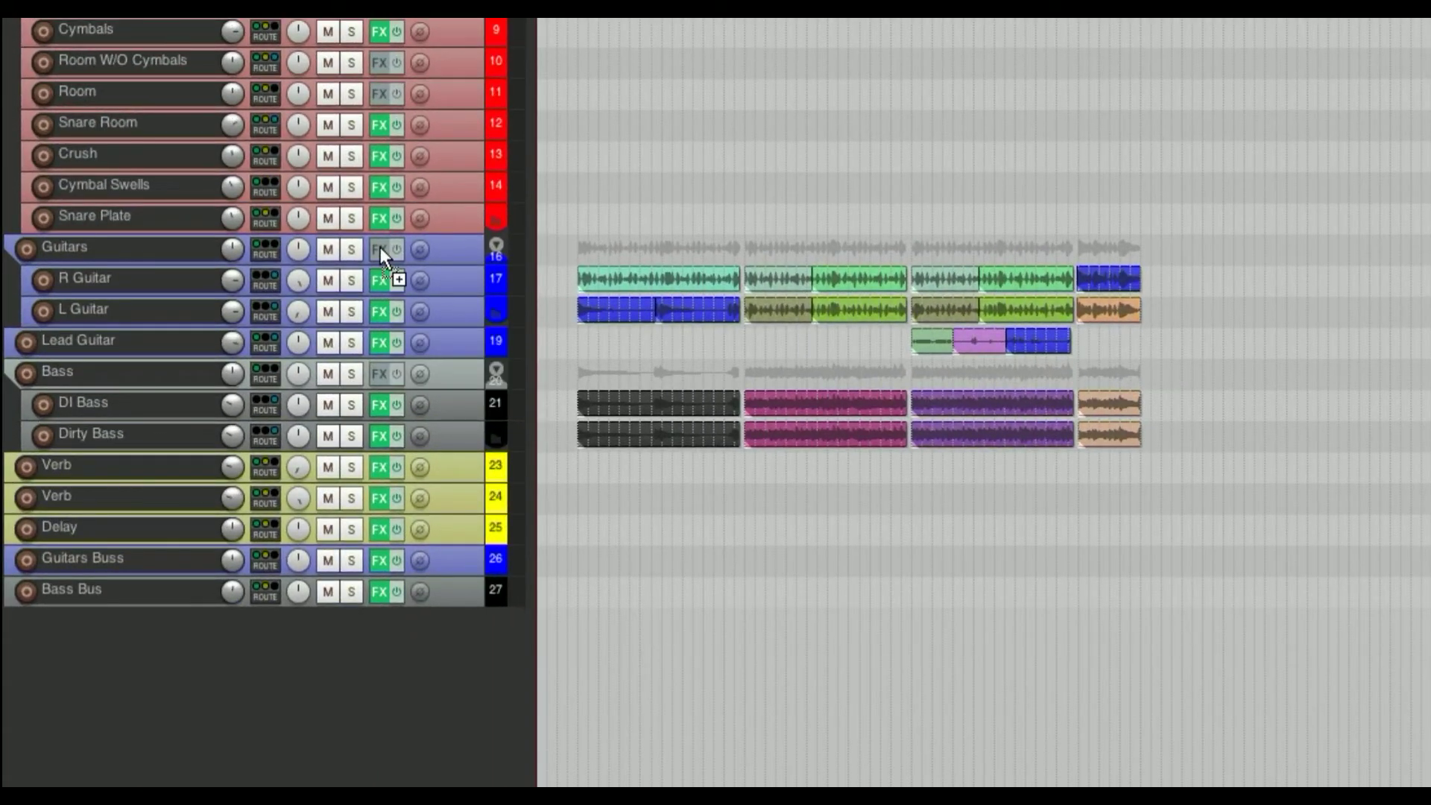
left_click(380, 247)
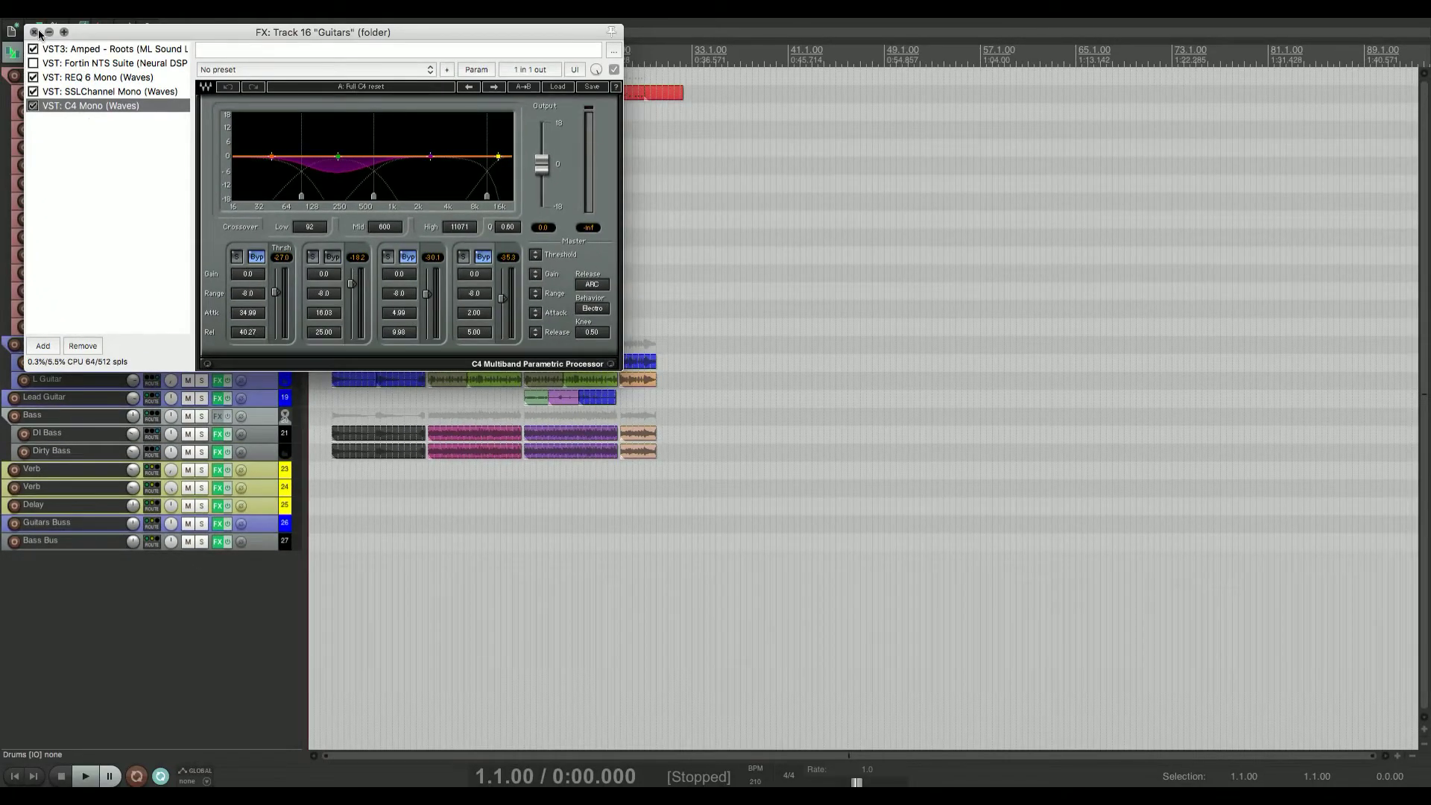
left_click(34, 32)
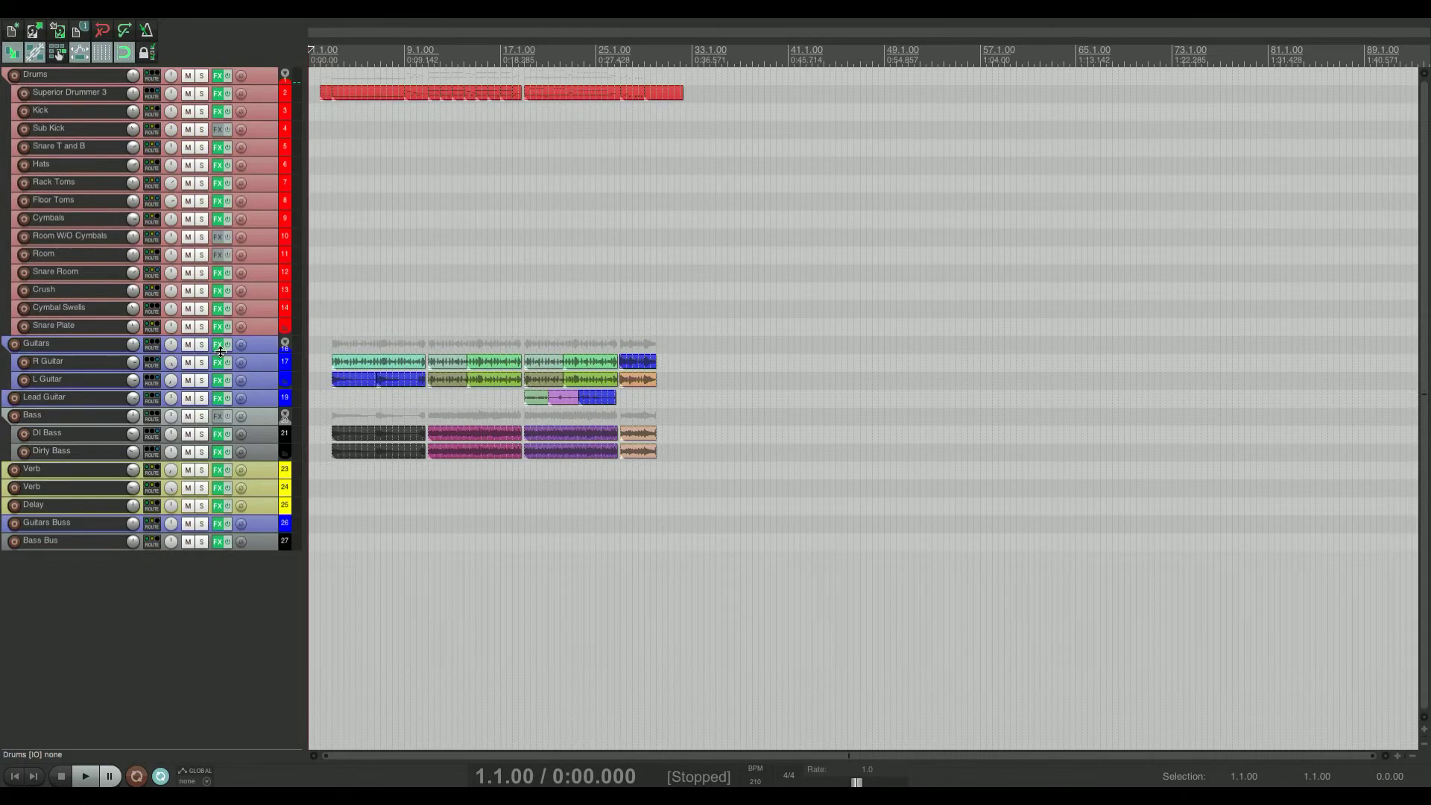
key("ctrl+m")
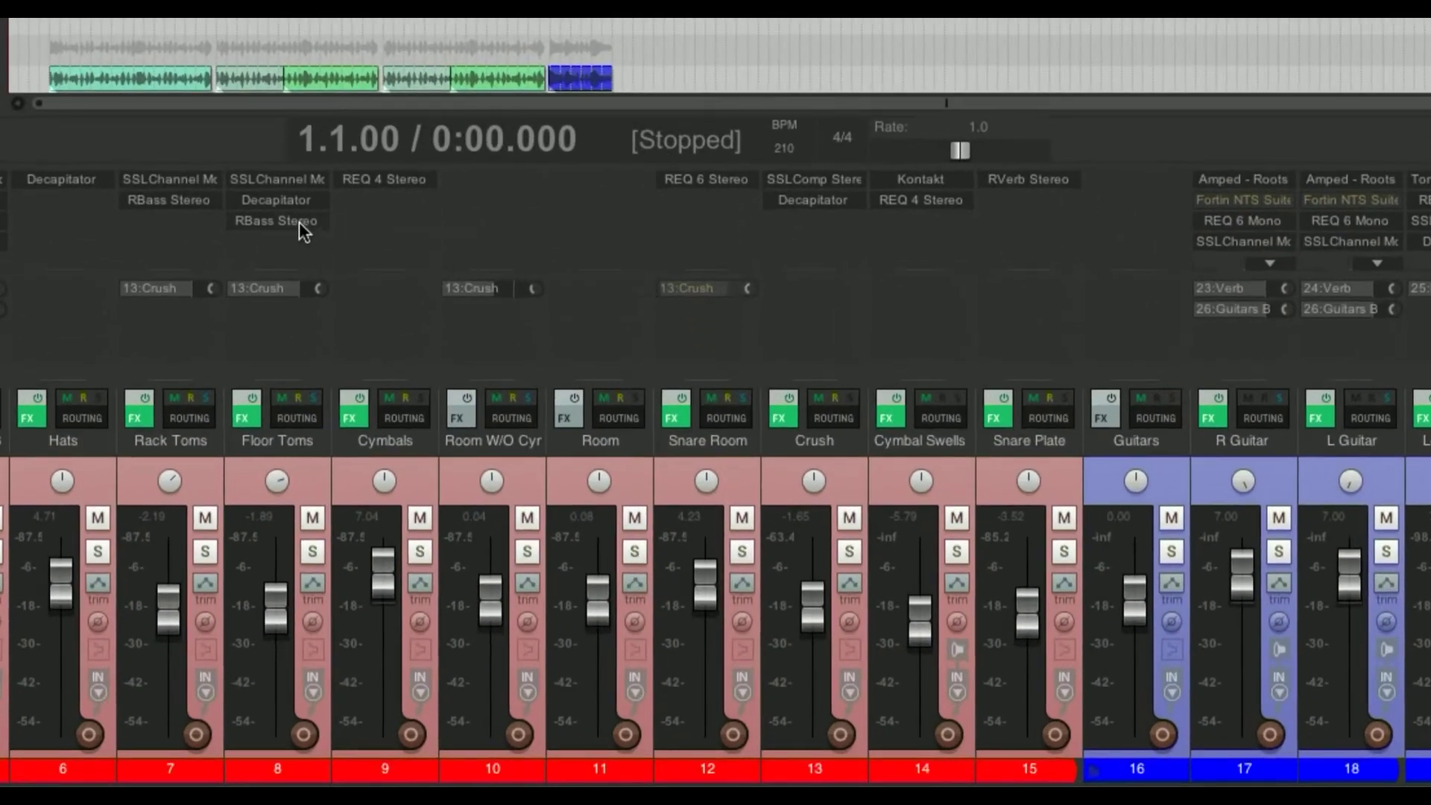
left_click_drag(290, 222, 365, 222)
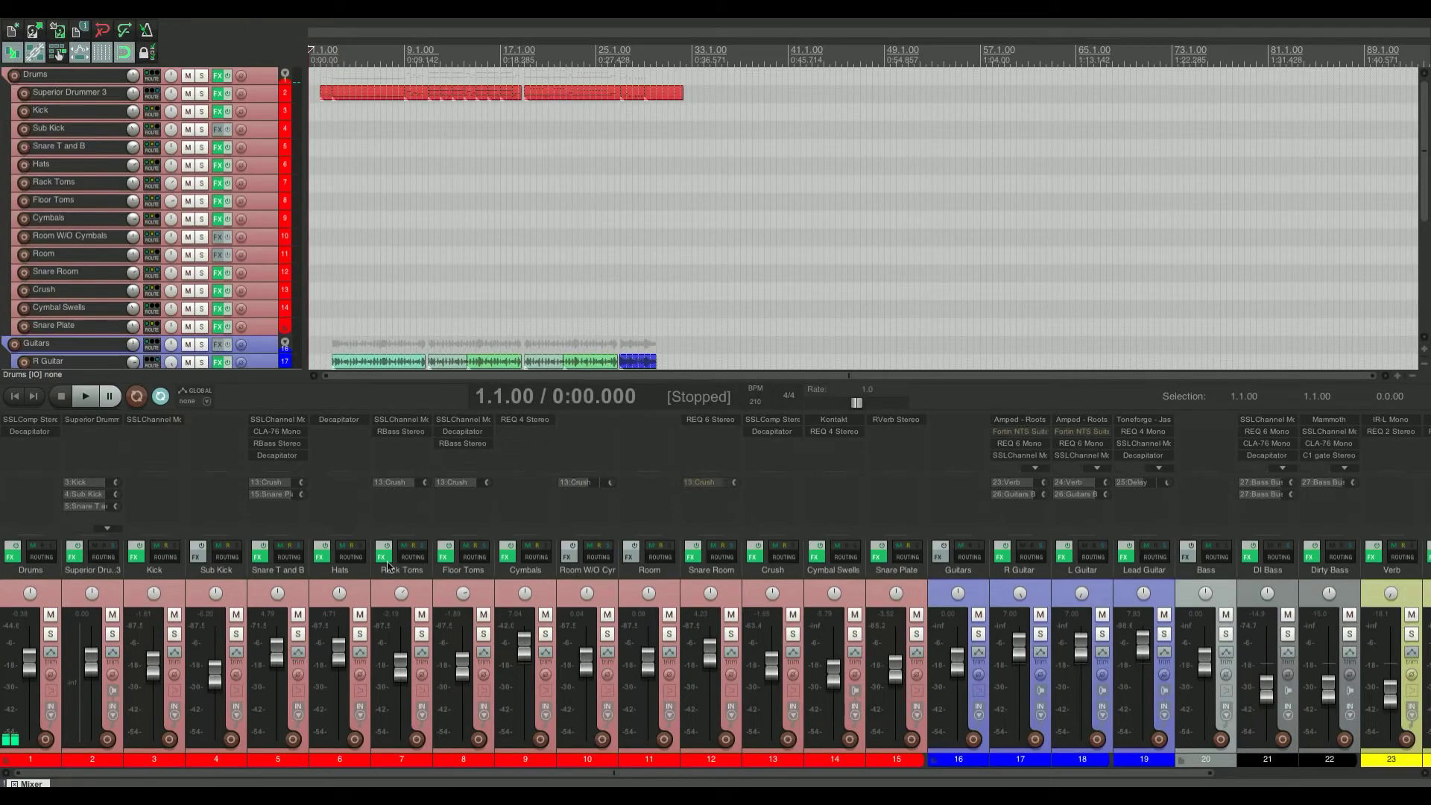
key("ctrl+m")
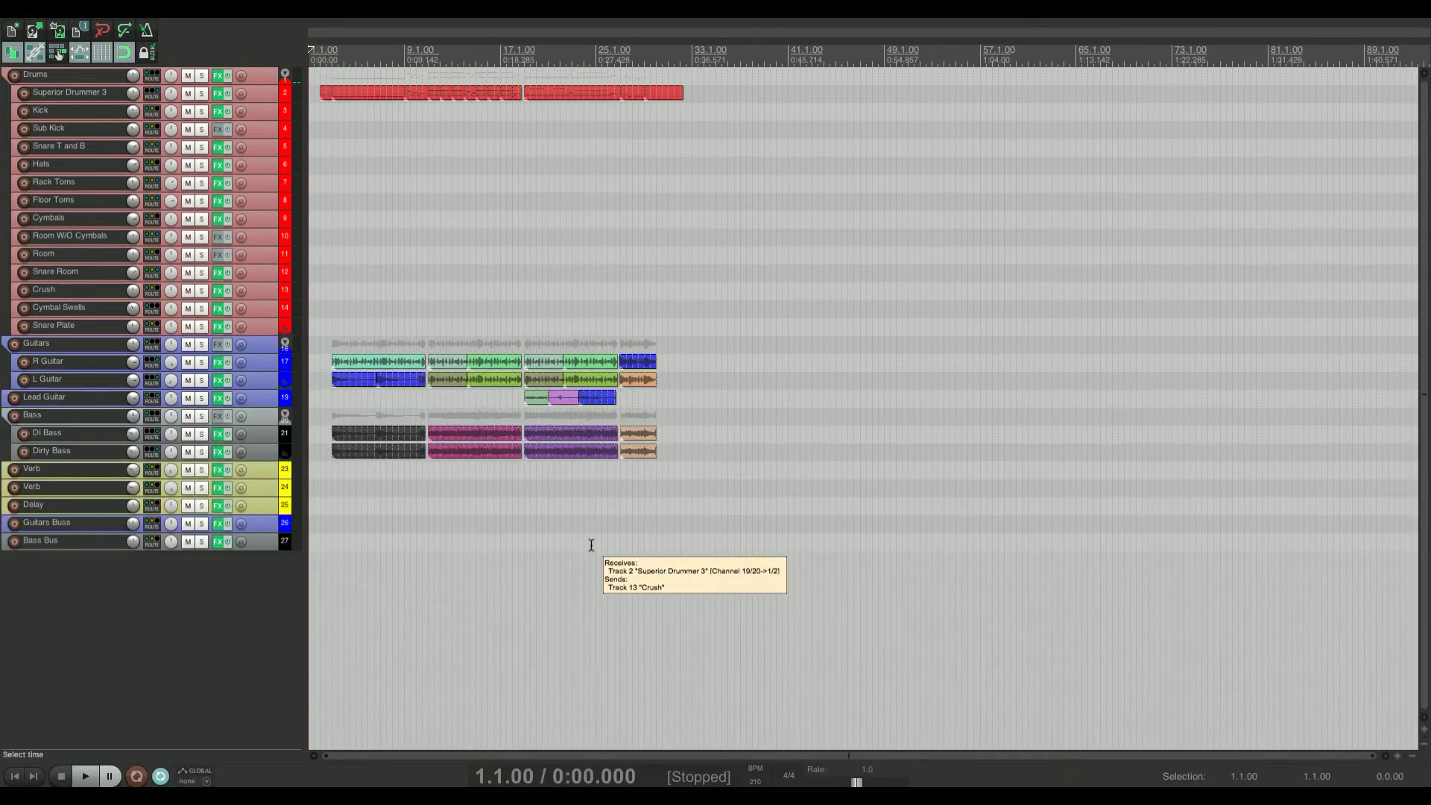
left_click(362, 88)
double_click(362, 88)
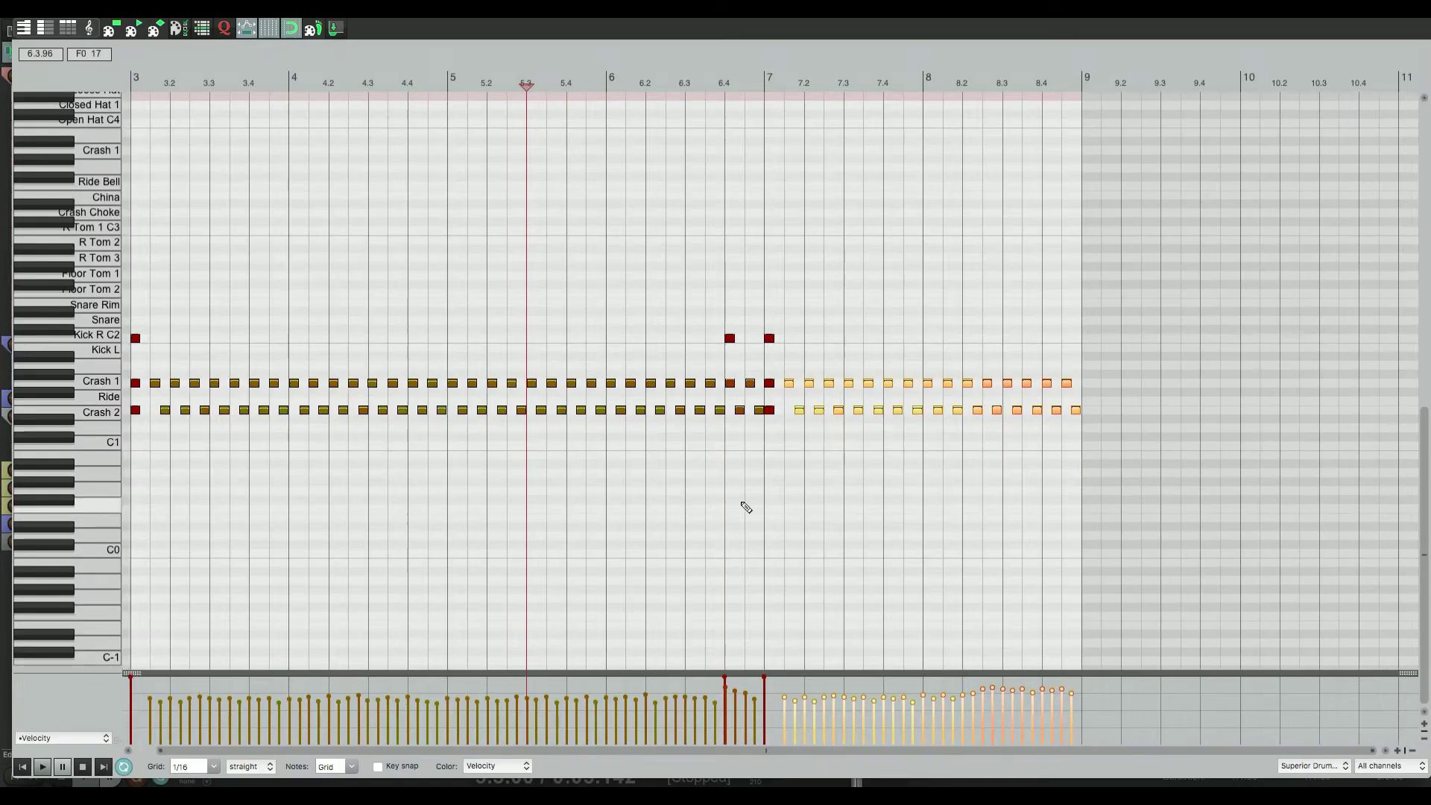
scroll(744, 505, "down", 2)
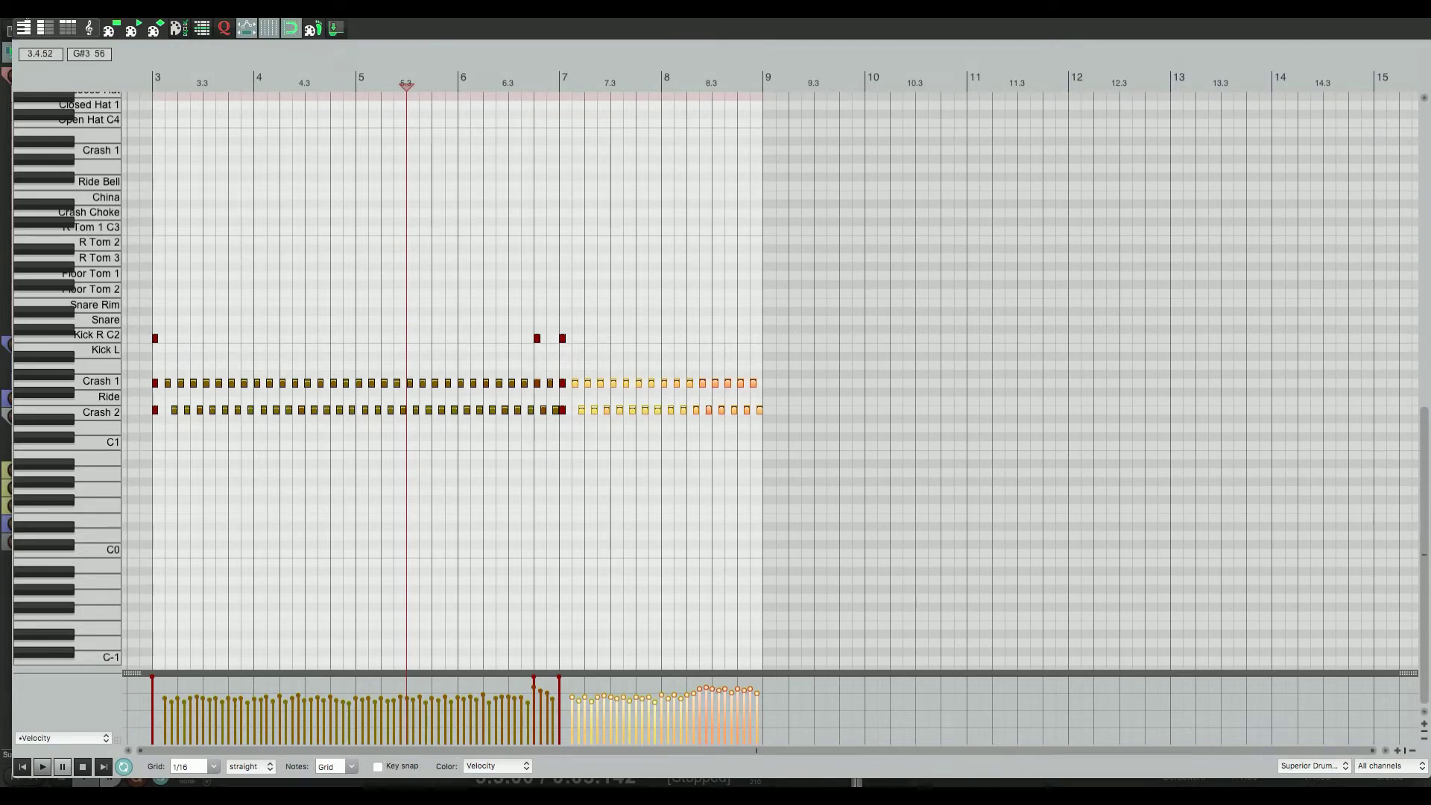
key("Escape")
left_click(702, 219)
scroll(798, 137, "up", 5)
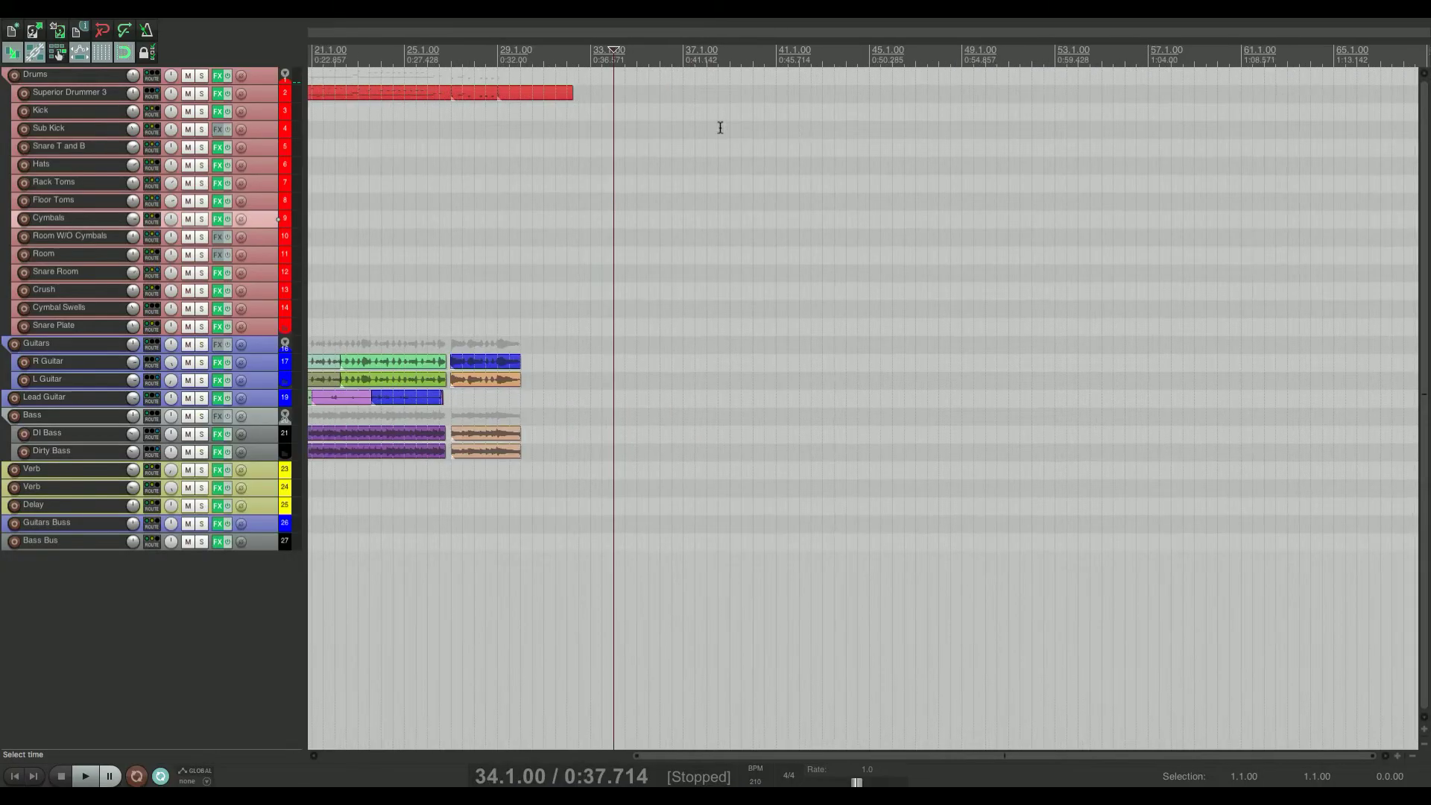
On Superior Drummer 3, draw a MIDI item from bar 35 to 37 and open it in the piano roll
left_click(721, 53)
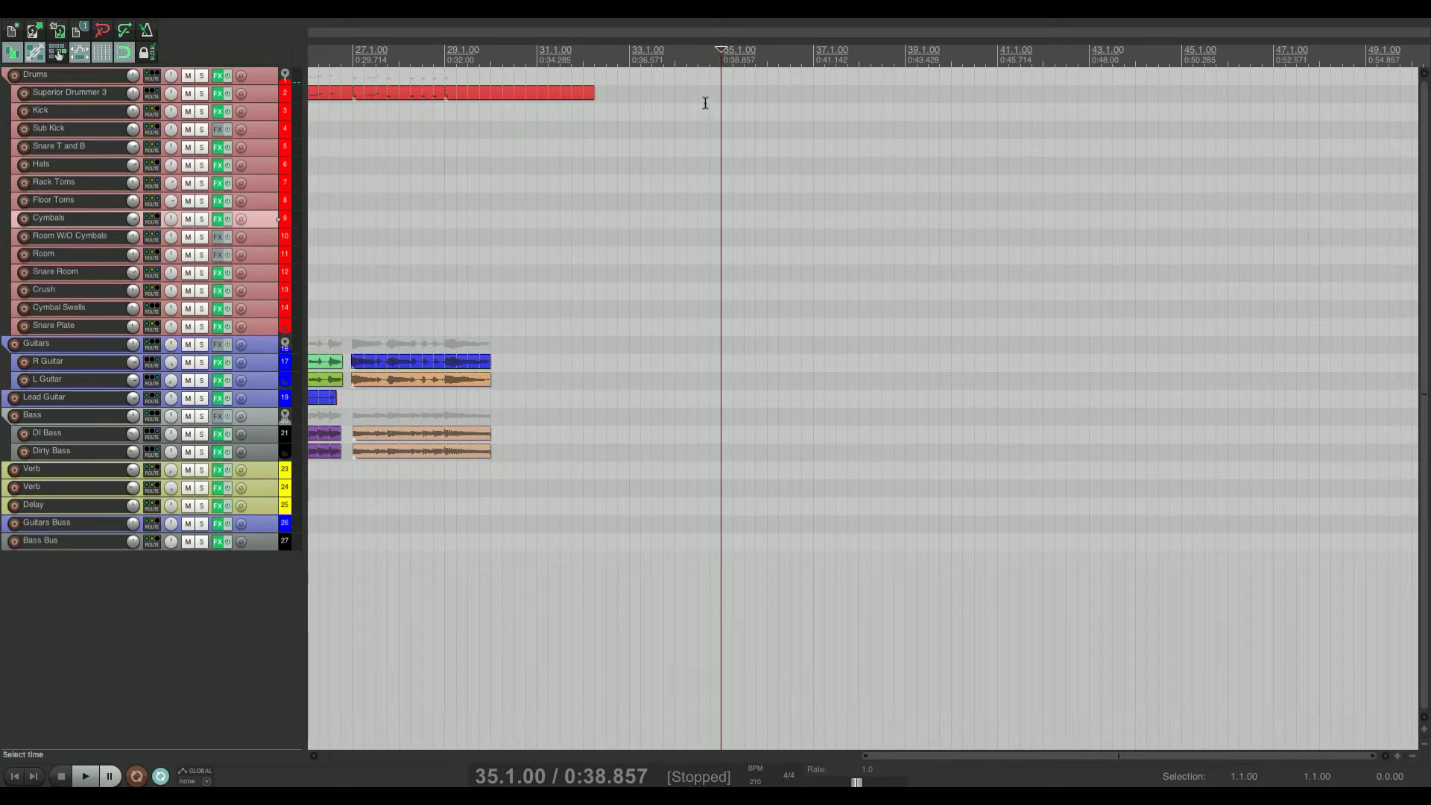
left_click(22, 97)
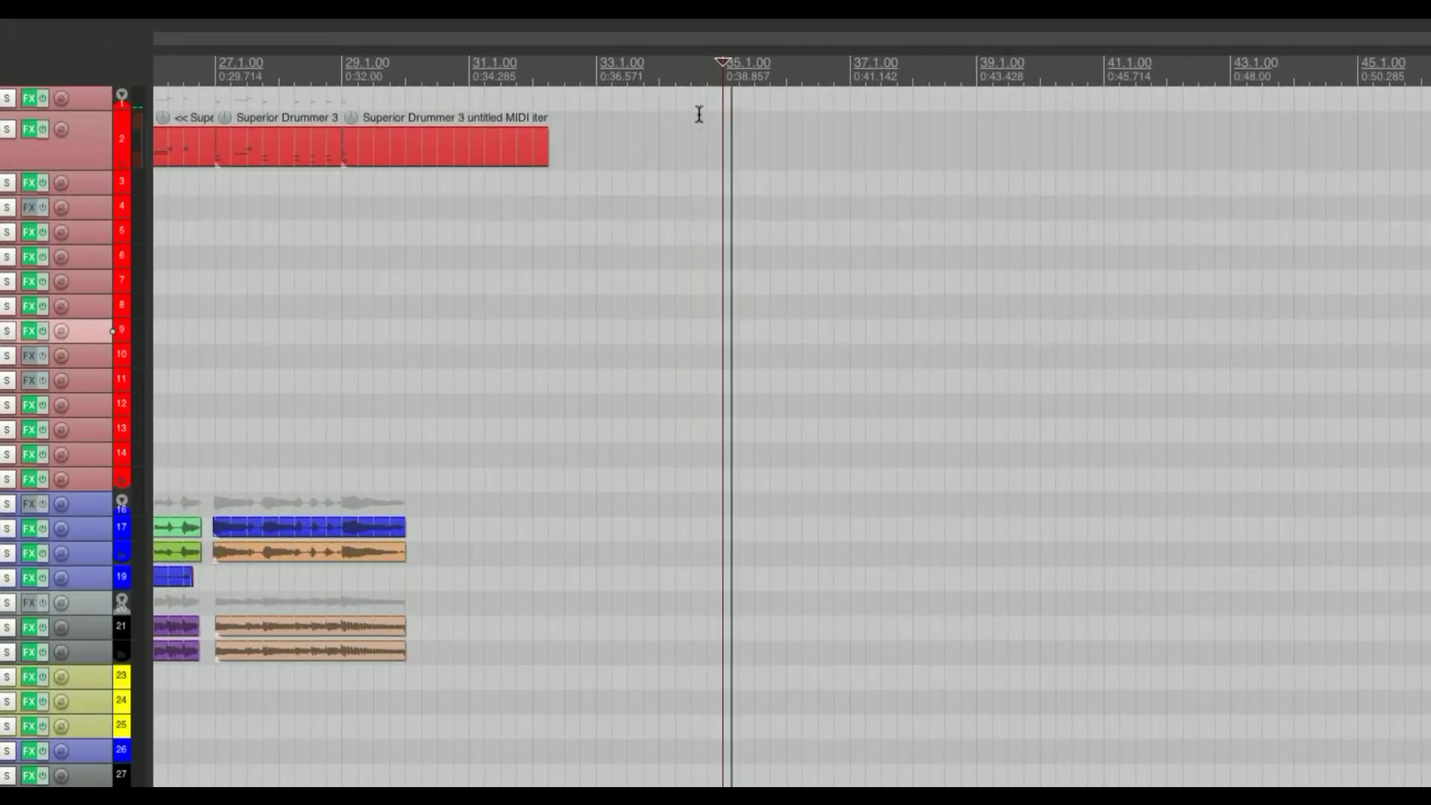
mouse_move(722, 131)
left_mouse_down()
mouse_move(767, 168)
mouse_move(838, 185)
mouse_move(861, 174)
left_mouse_up()
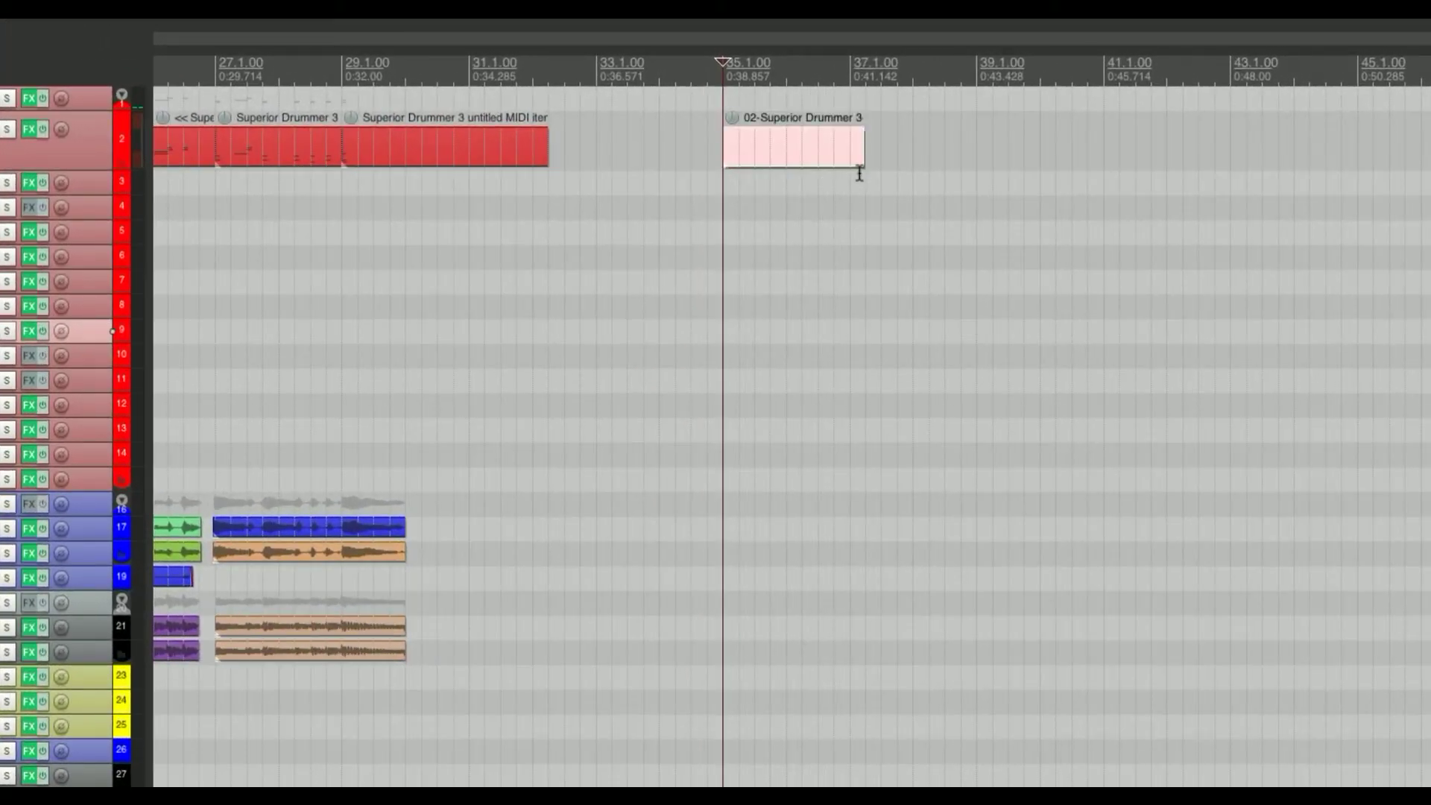
left_click(780, 154)
key("Delete")
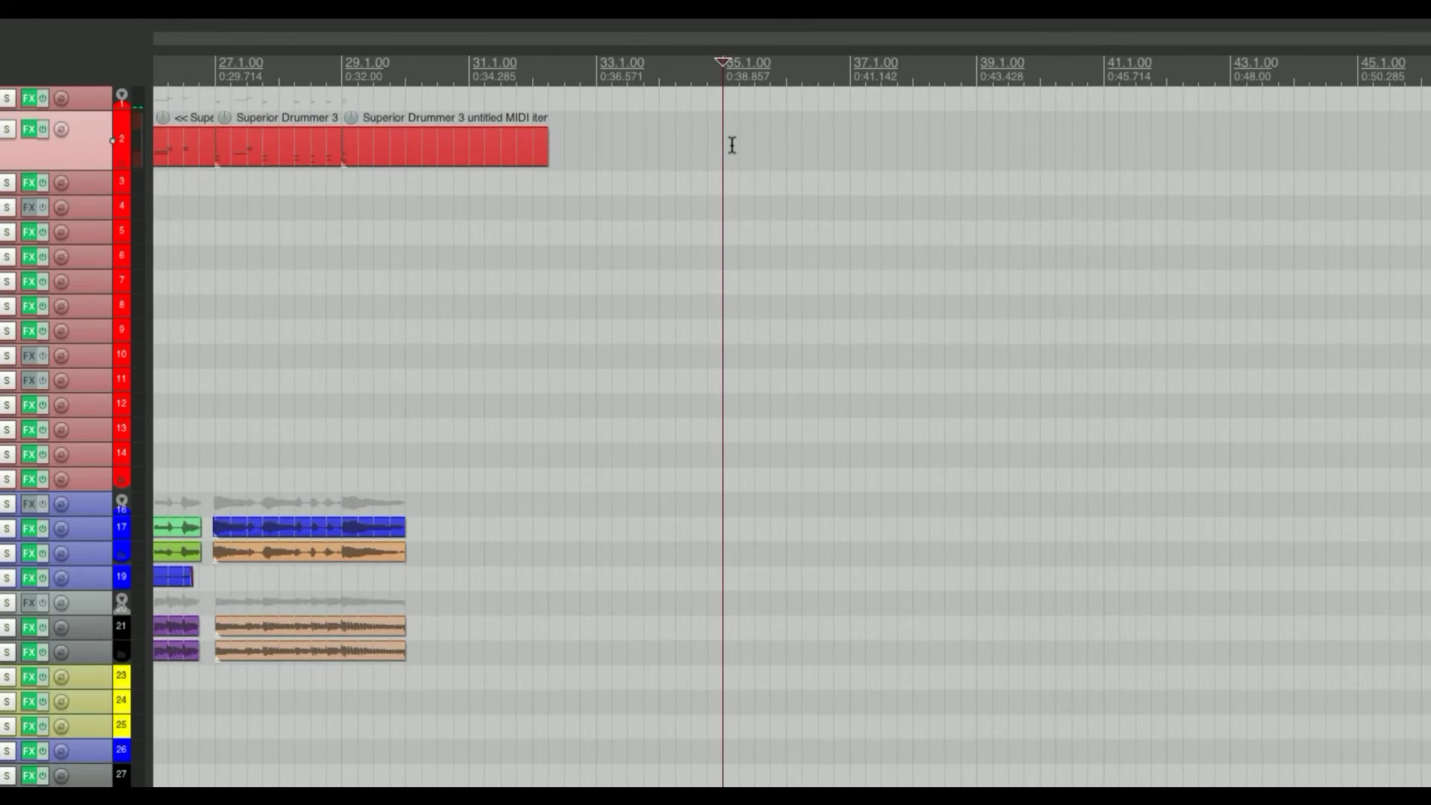
mouse_move(754, 153)
left_mouse_down()
mouse_move(1327, 191)
mouse_move(803, 165)
mouse_move(854, 169)
left_mouse_up()
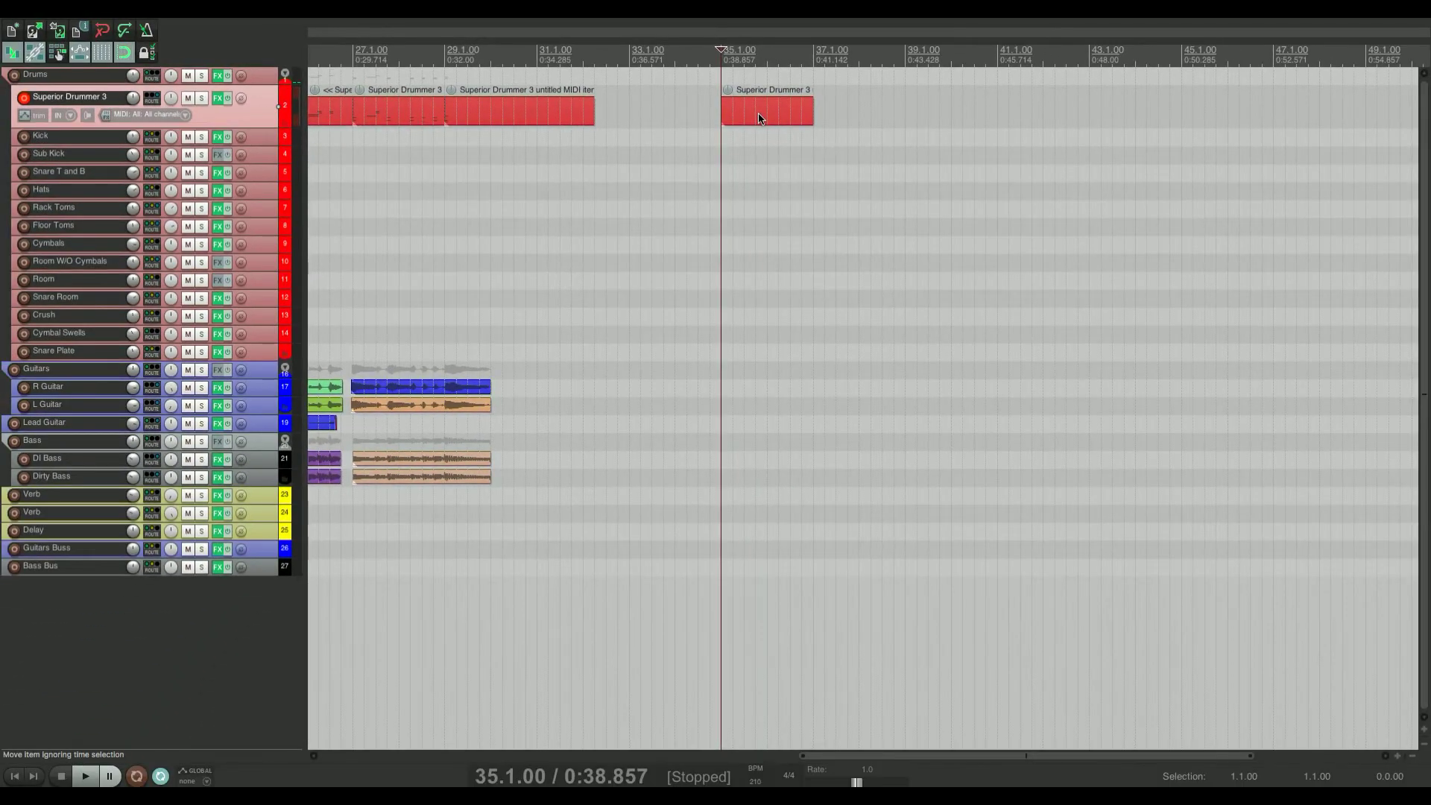
double_click(757, 114)
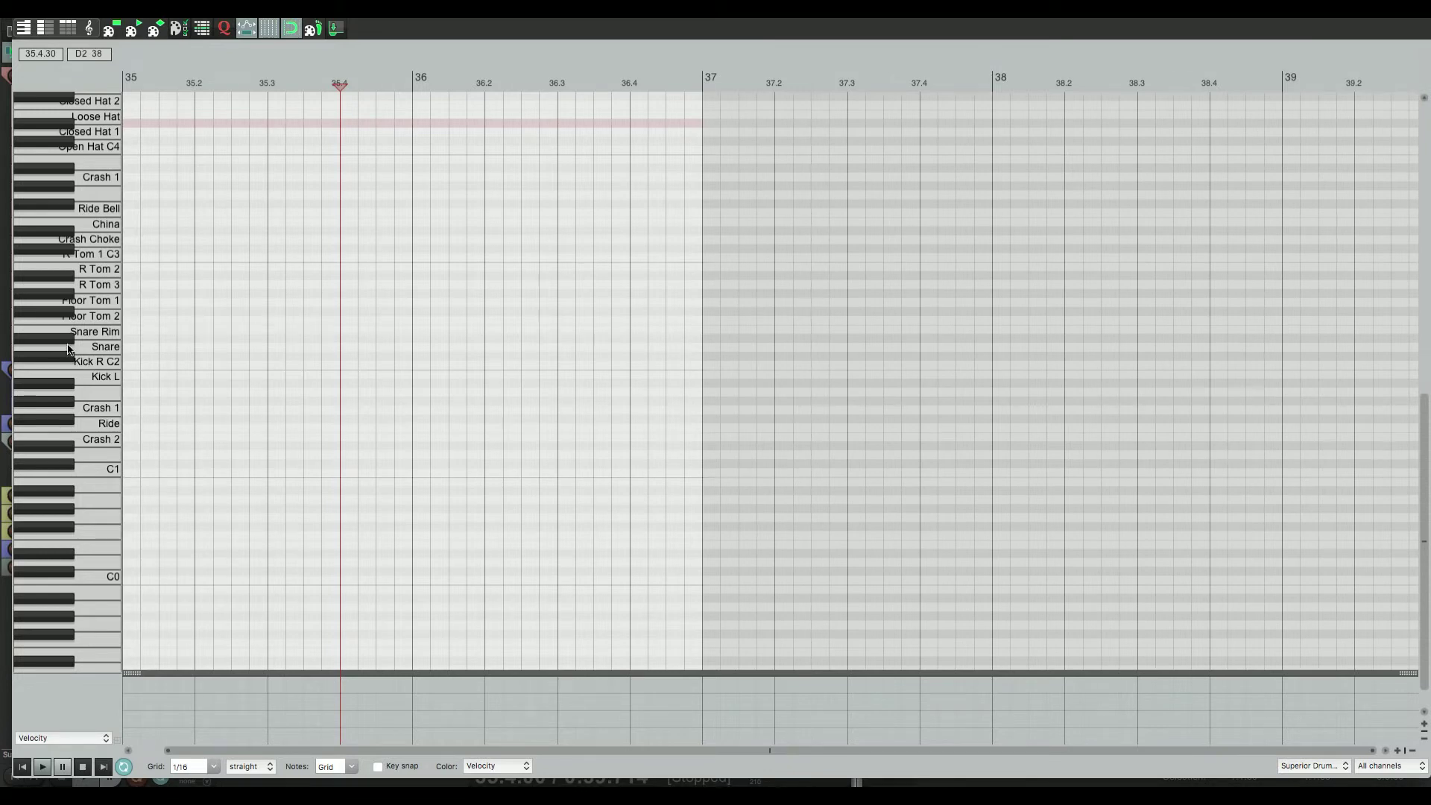
scroll(973, 754, "left", 2)
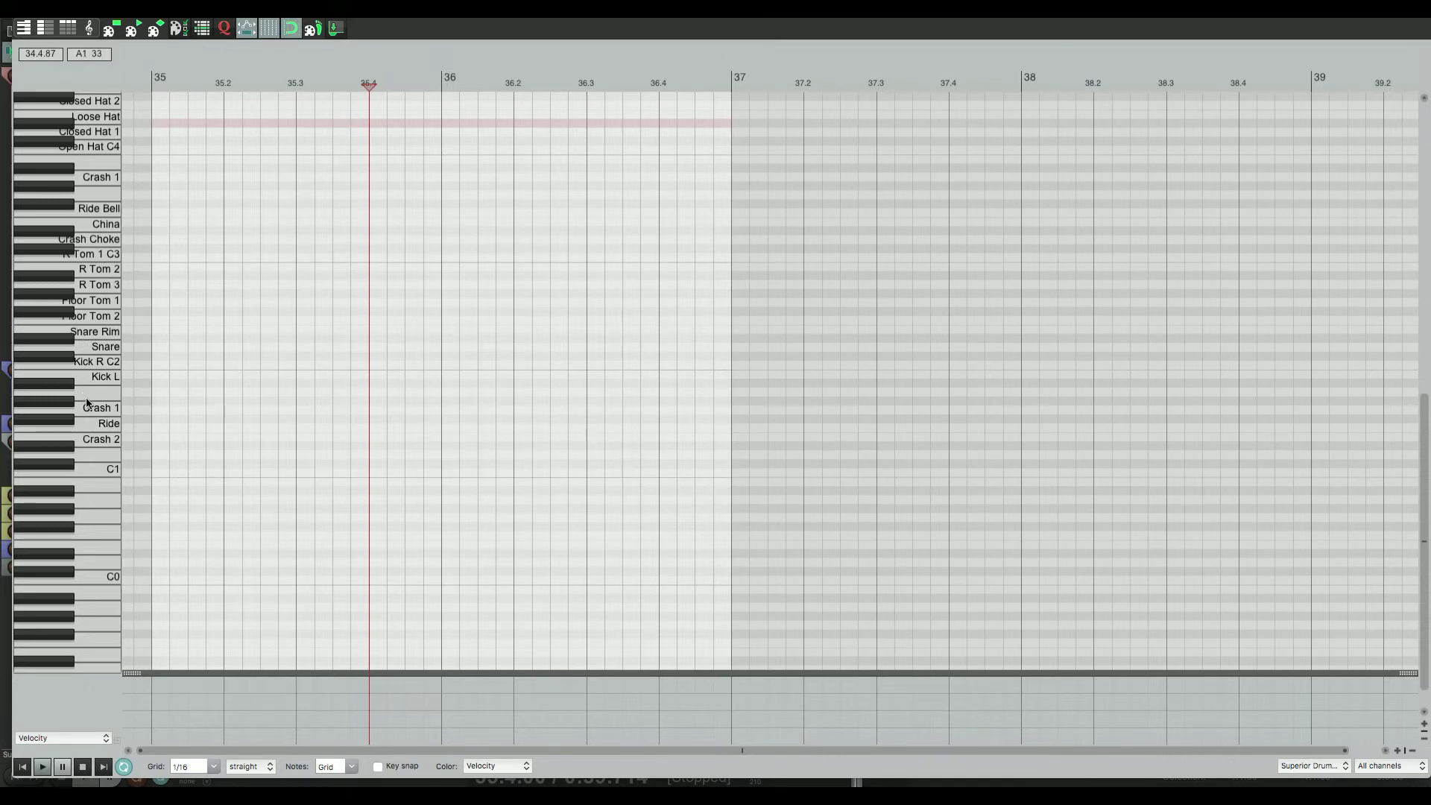
left_click(110, 365)
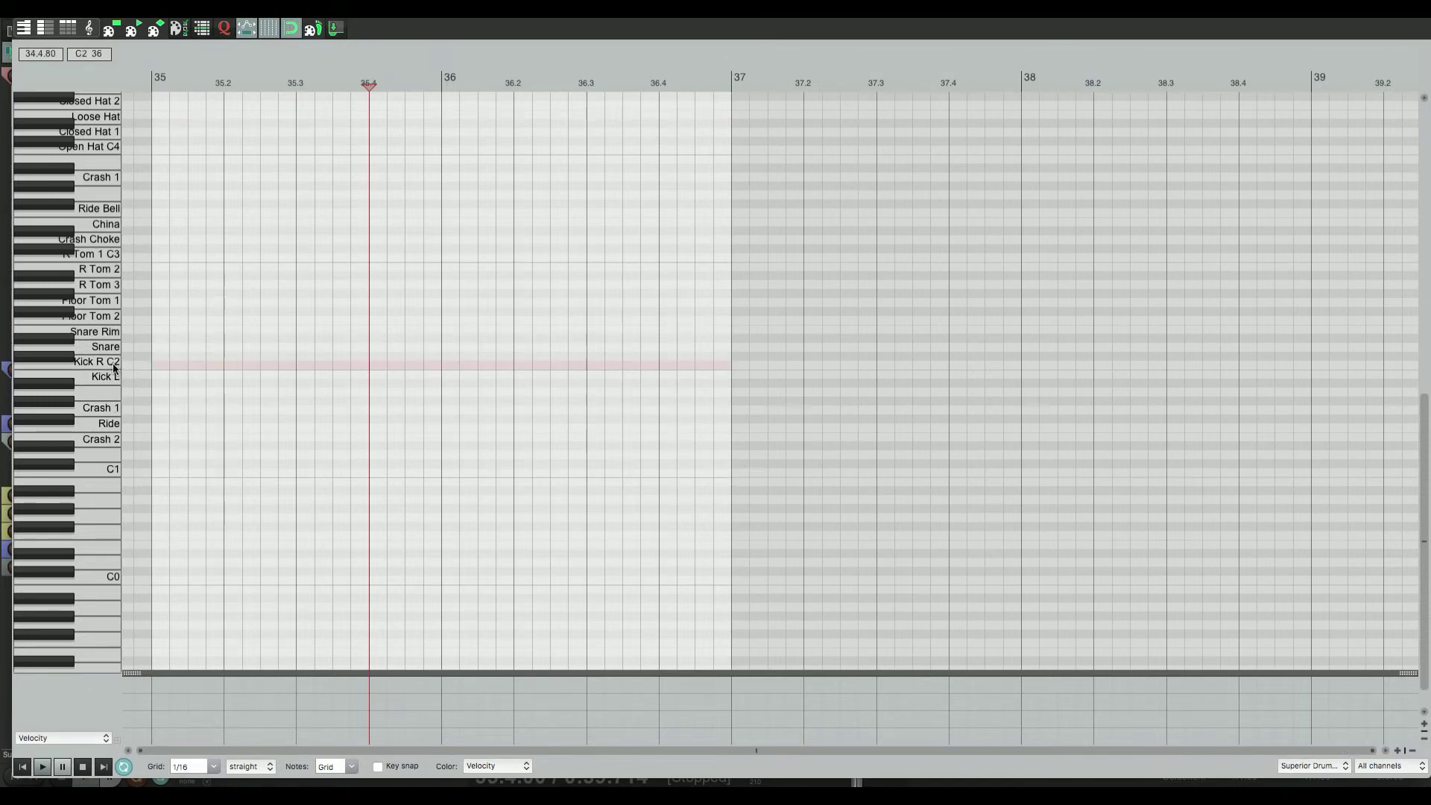
left_click(160, 367)
left_click(179, 367)
left_click(197, 367)
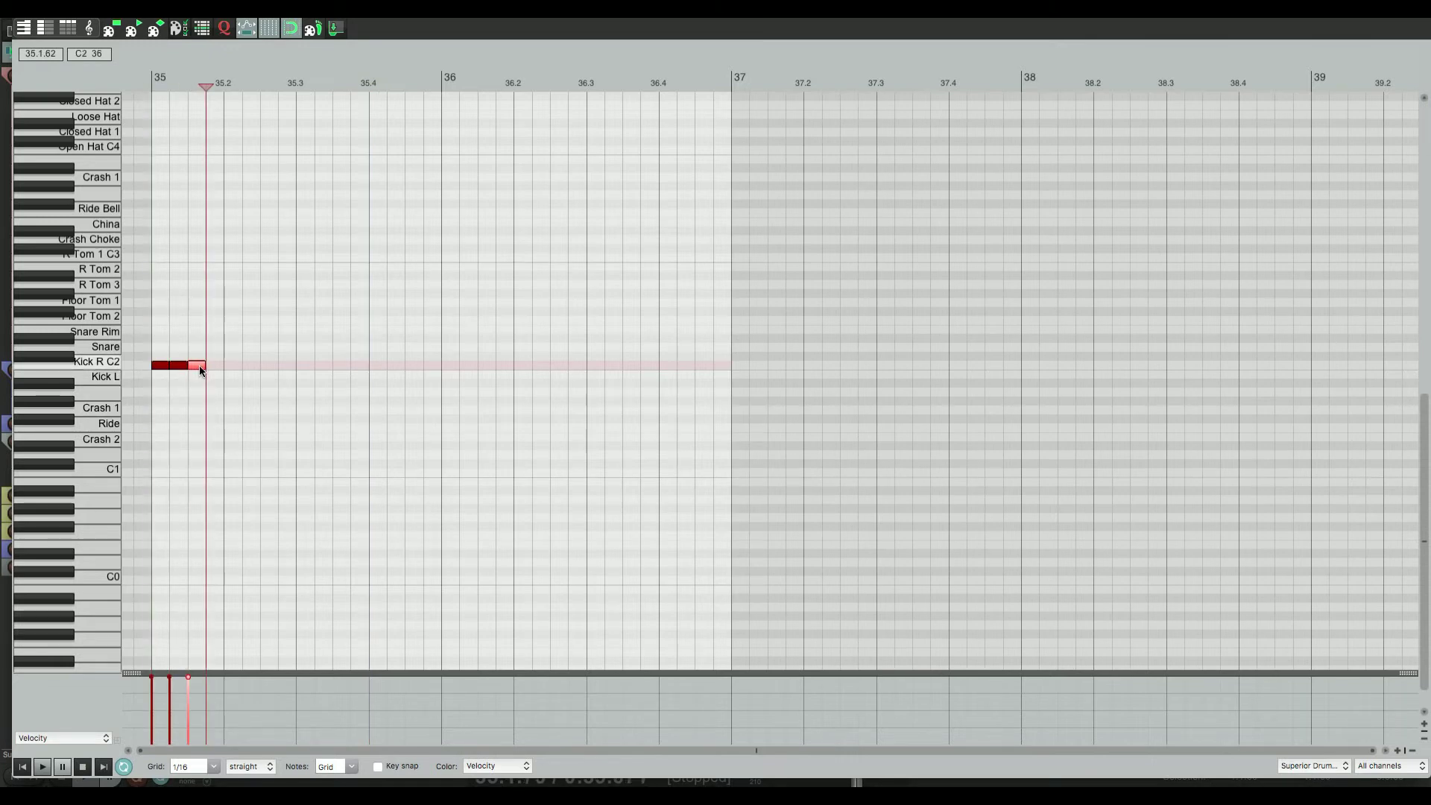
left_click(214, 367)
left_click(232, 367)
left_click(251, 367)
left_click(269, 367)
left_click(287, 366)
left_click(306, 367)
left_click(324, 367)
left_click(342, 366)
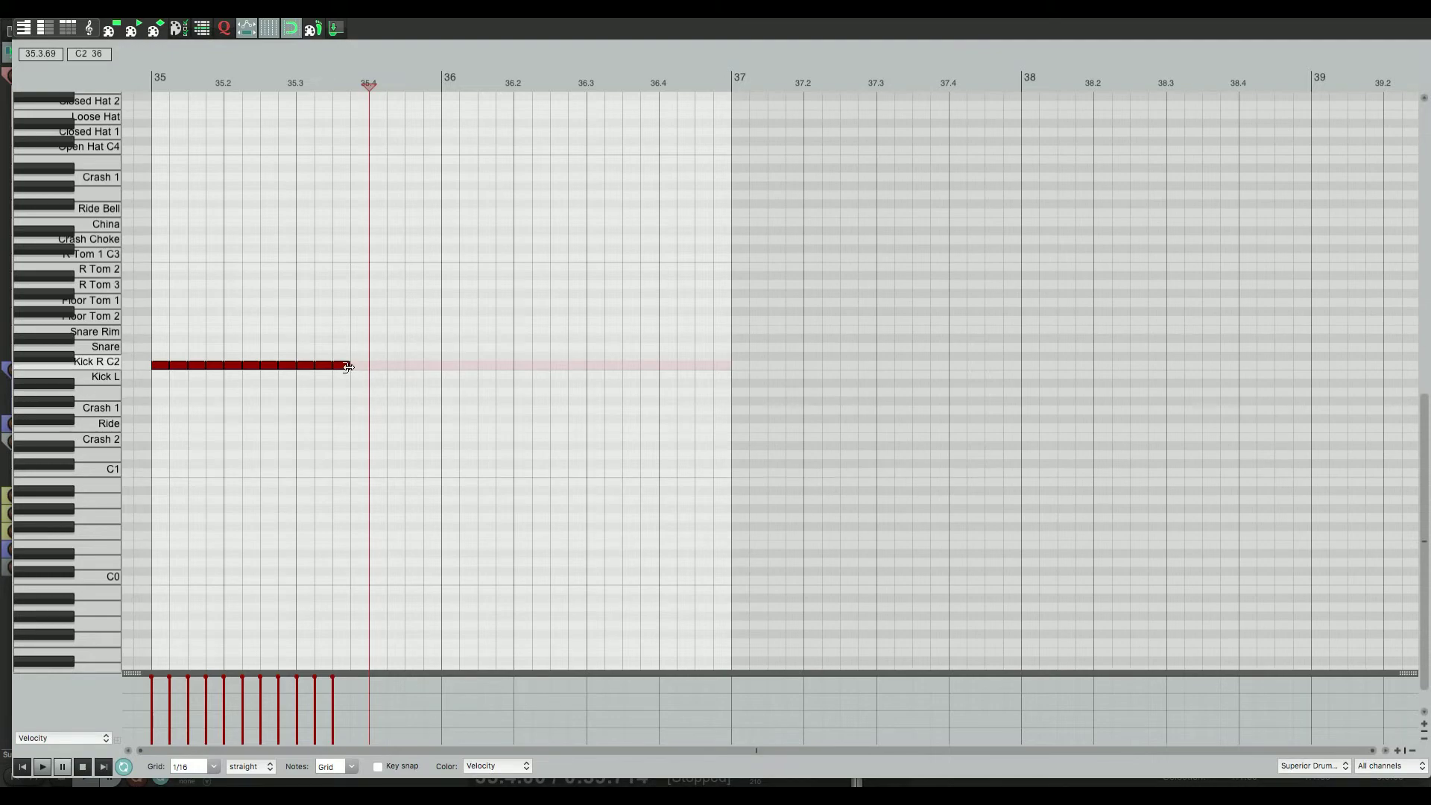
left_click_drag(382, 382, 154, 341)
key("Delete")
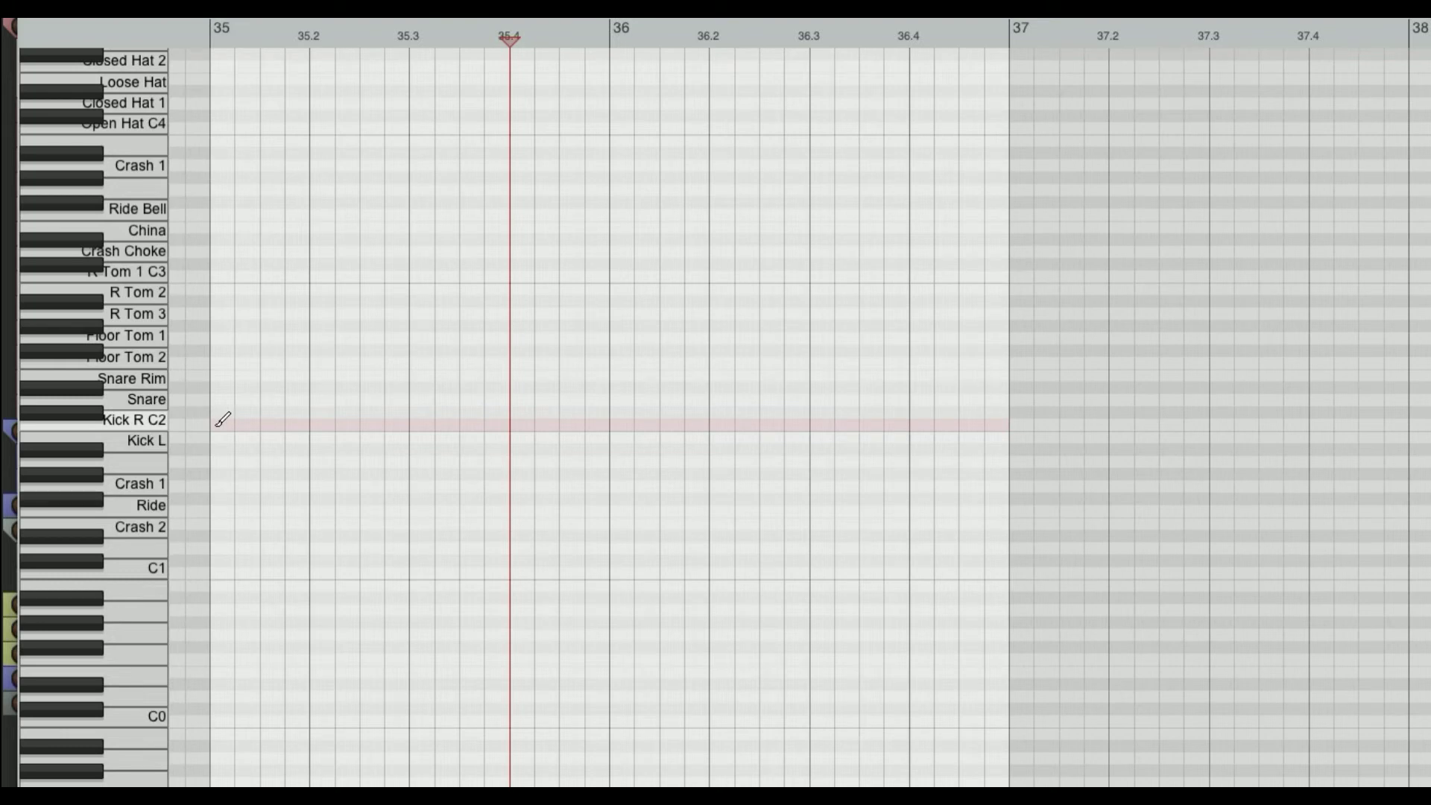
left_click_drag(218, 425, 1008, 415)
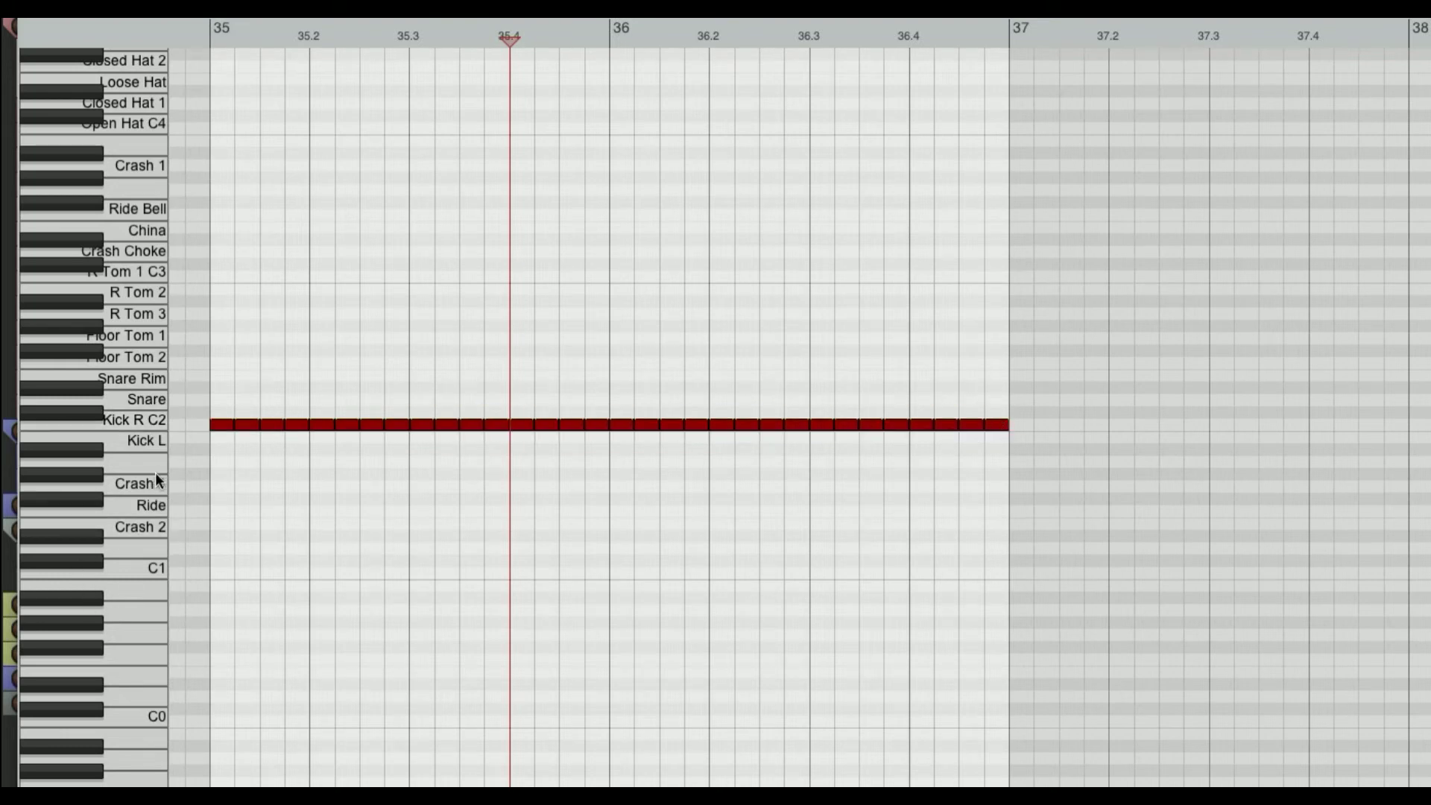
Clear the Kick R C2 row and redraw sixteenth kicks from bar 35, removing stray Kick L notes
left_click_drag(1192, 472, 70, 309)
key("Delete")
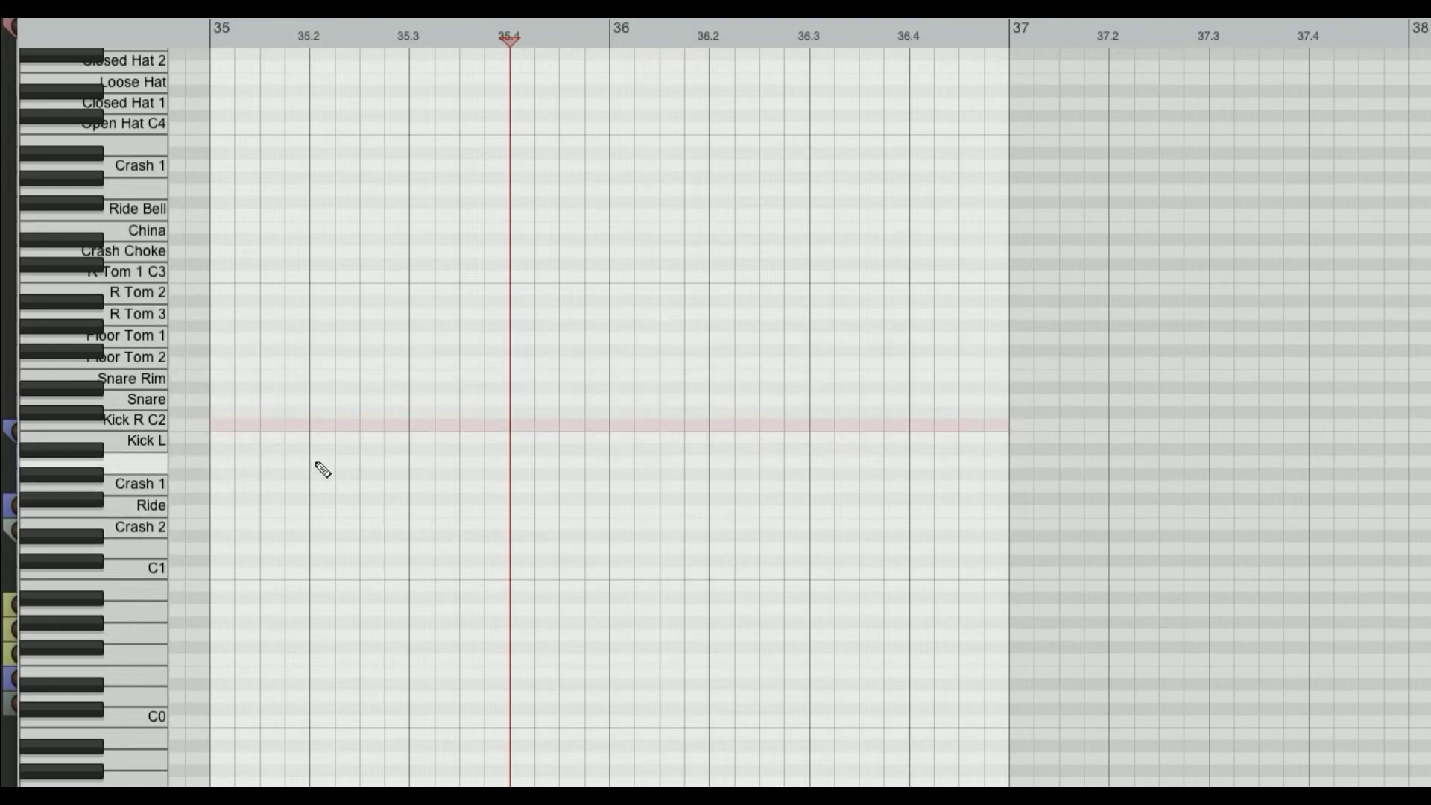
left_click_drag(223, 420, 472, 432)
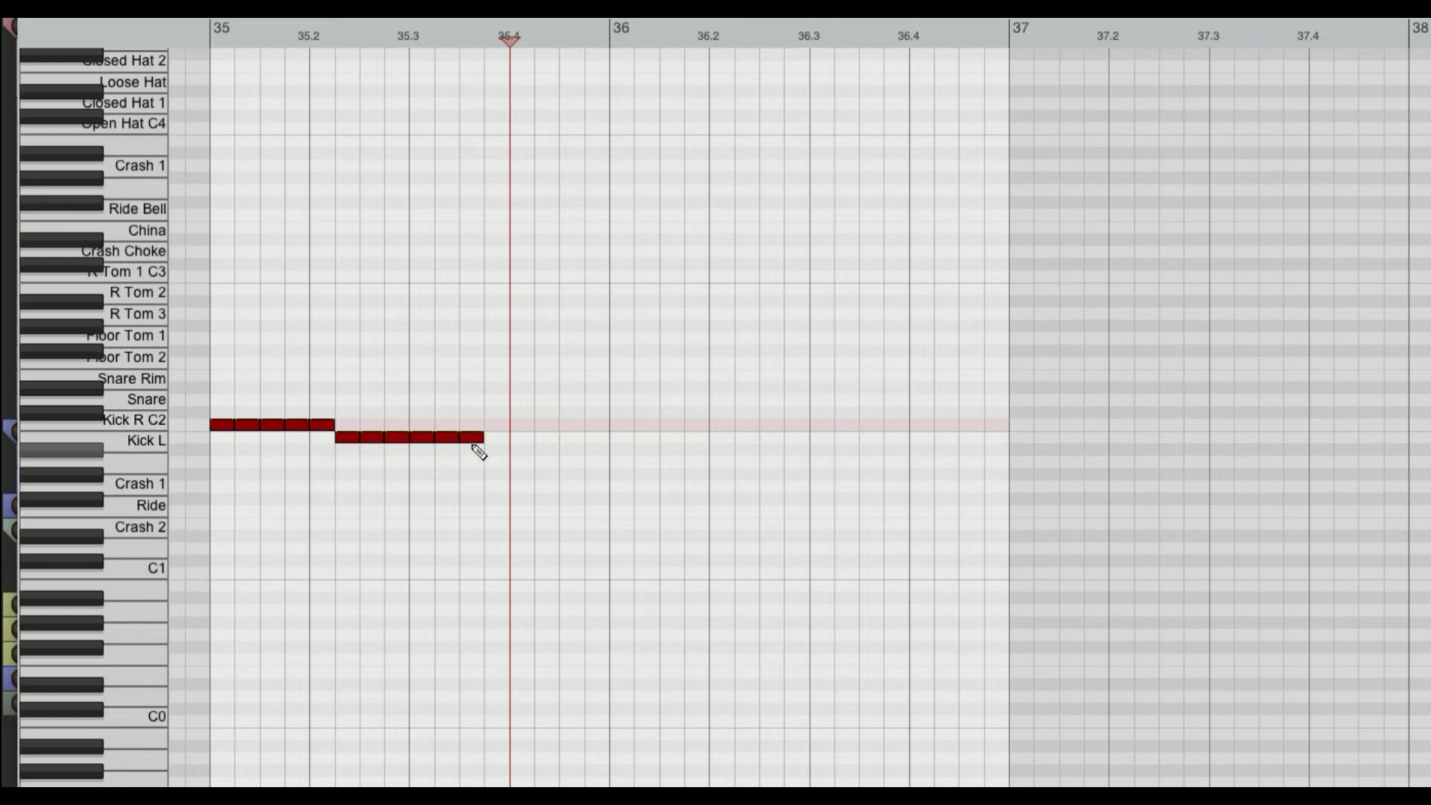
left_click(474, 439)
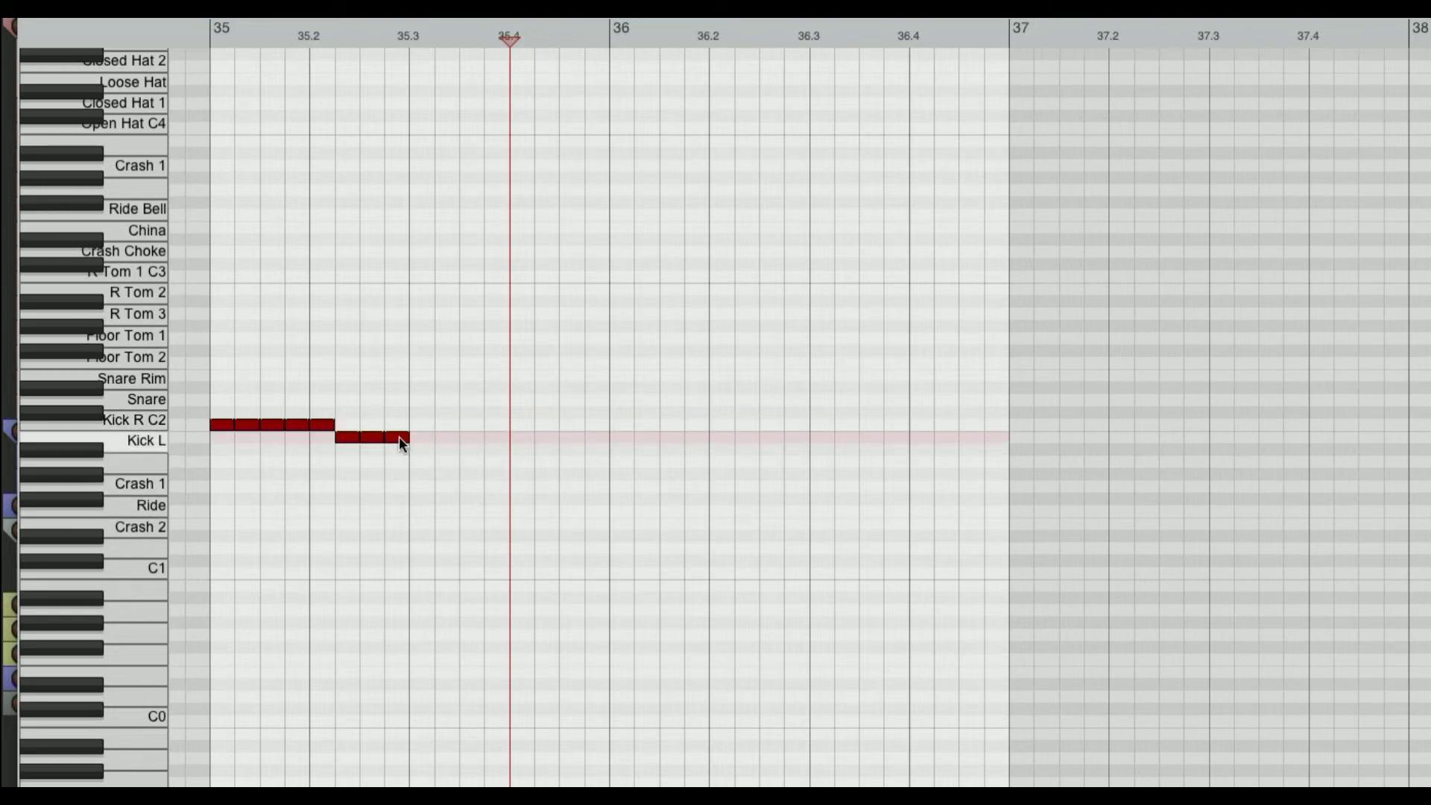
left_click(377, 438)
left_click(341, 438)
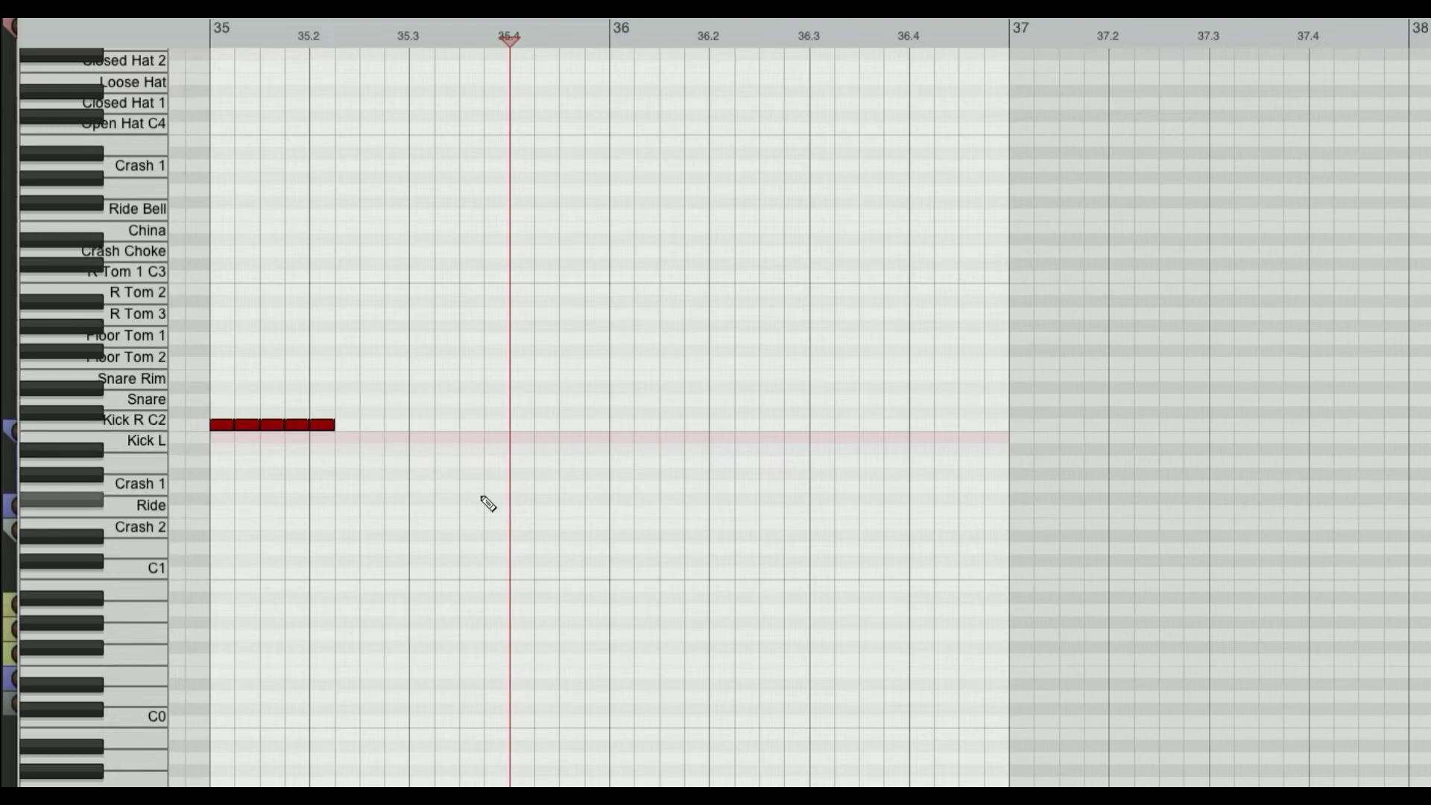
key("ctrl+a")
key("Delete")
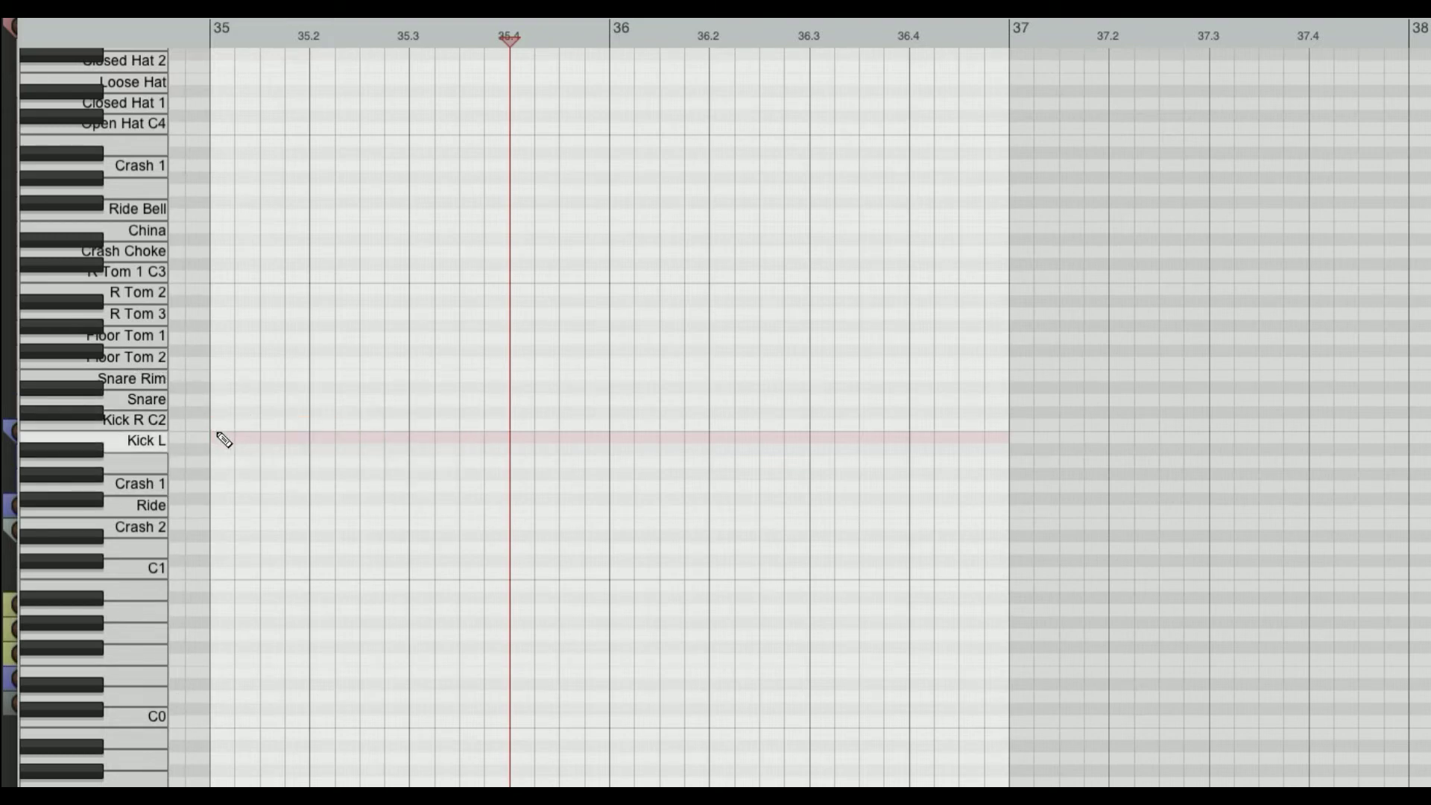
Restore the four sixteenth kicks at bar 35 and copy them later to 35.3
left_click_drag(235, 424, 664, 440)
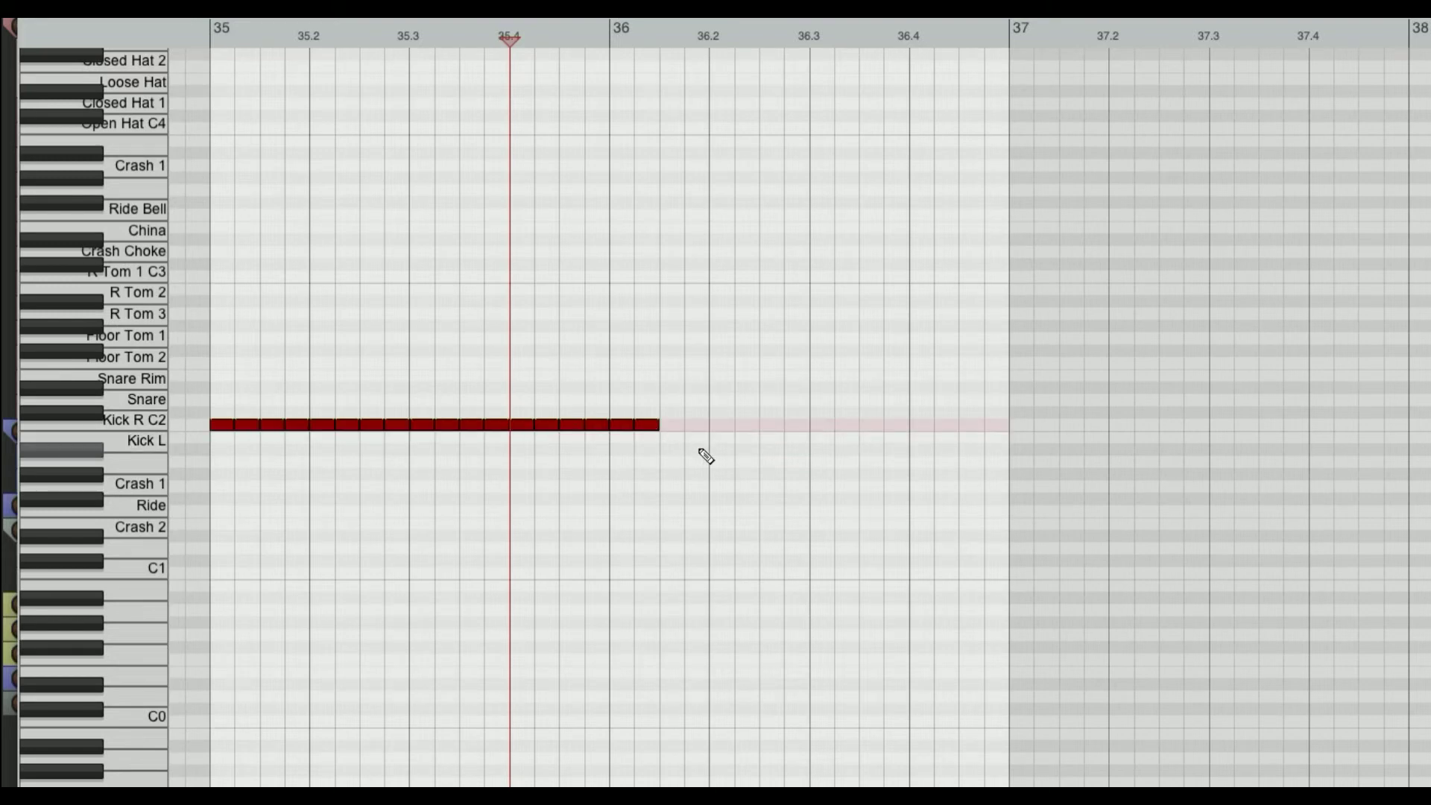
left_click_drag(862, 508, 205, 334)
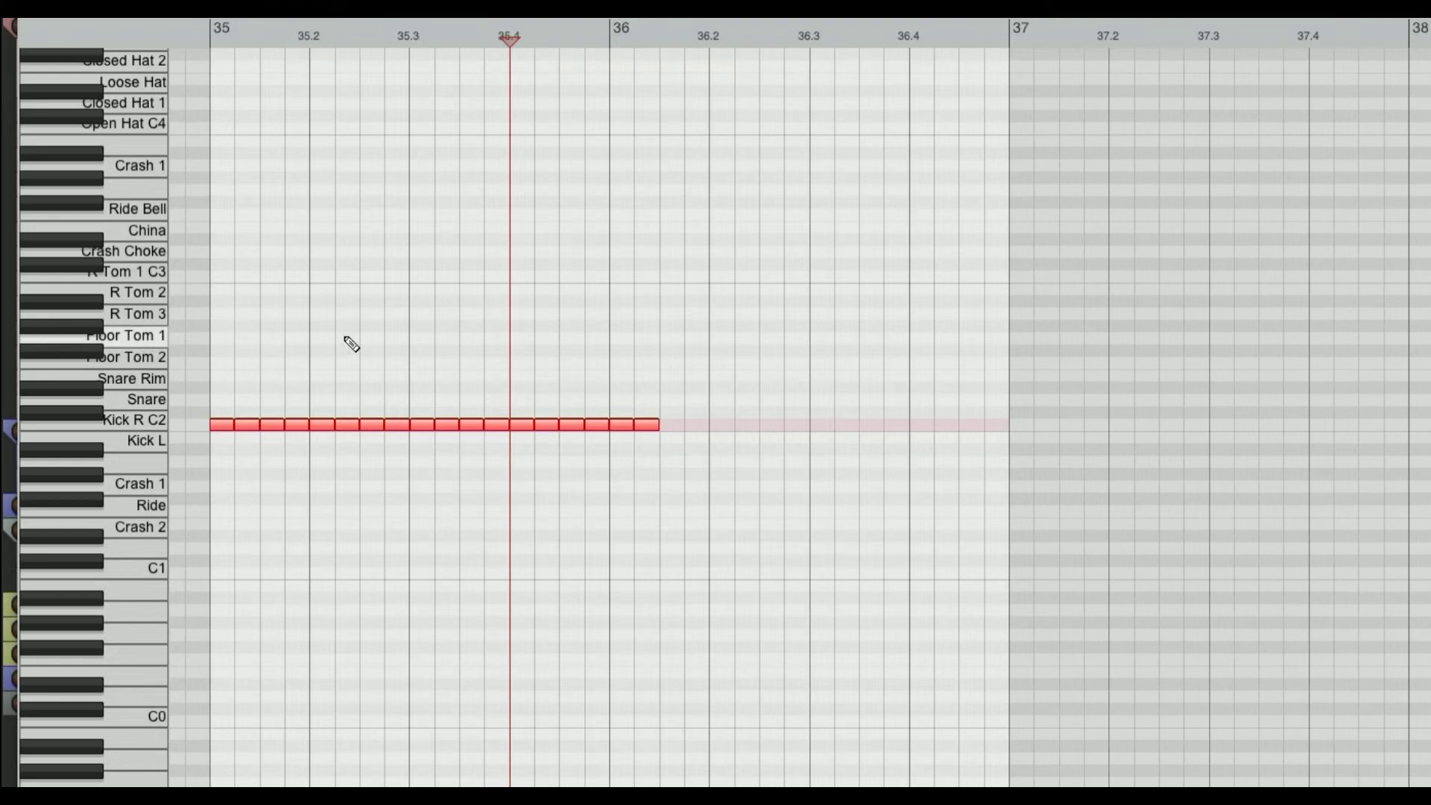
key("Delete")
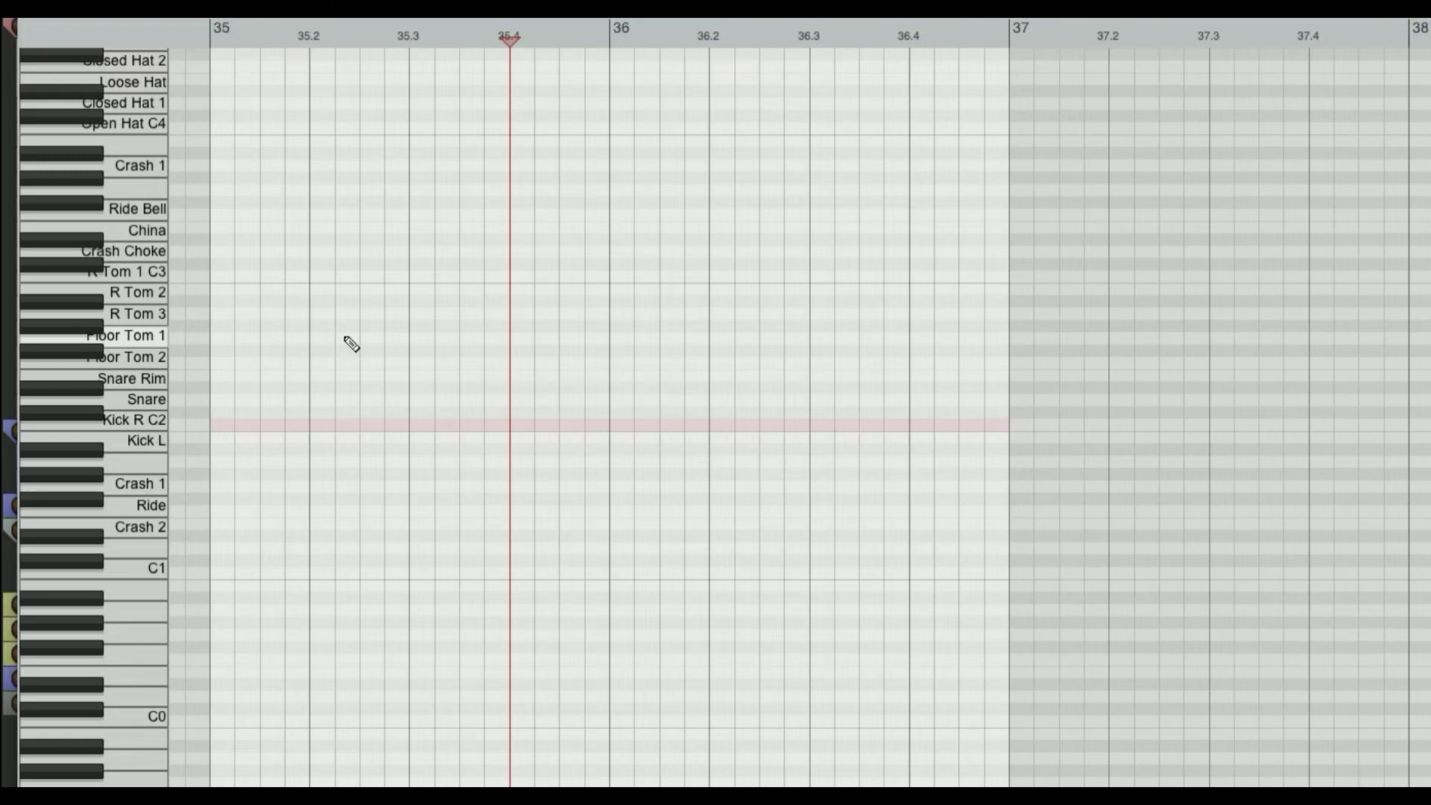
key("ctrl+z")
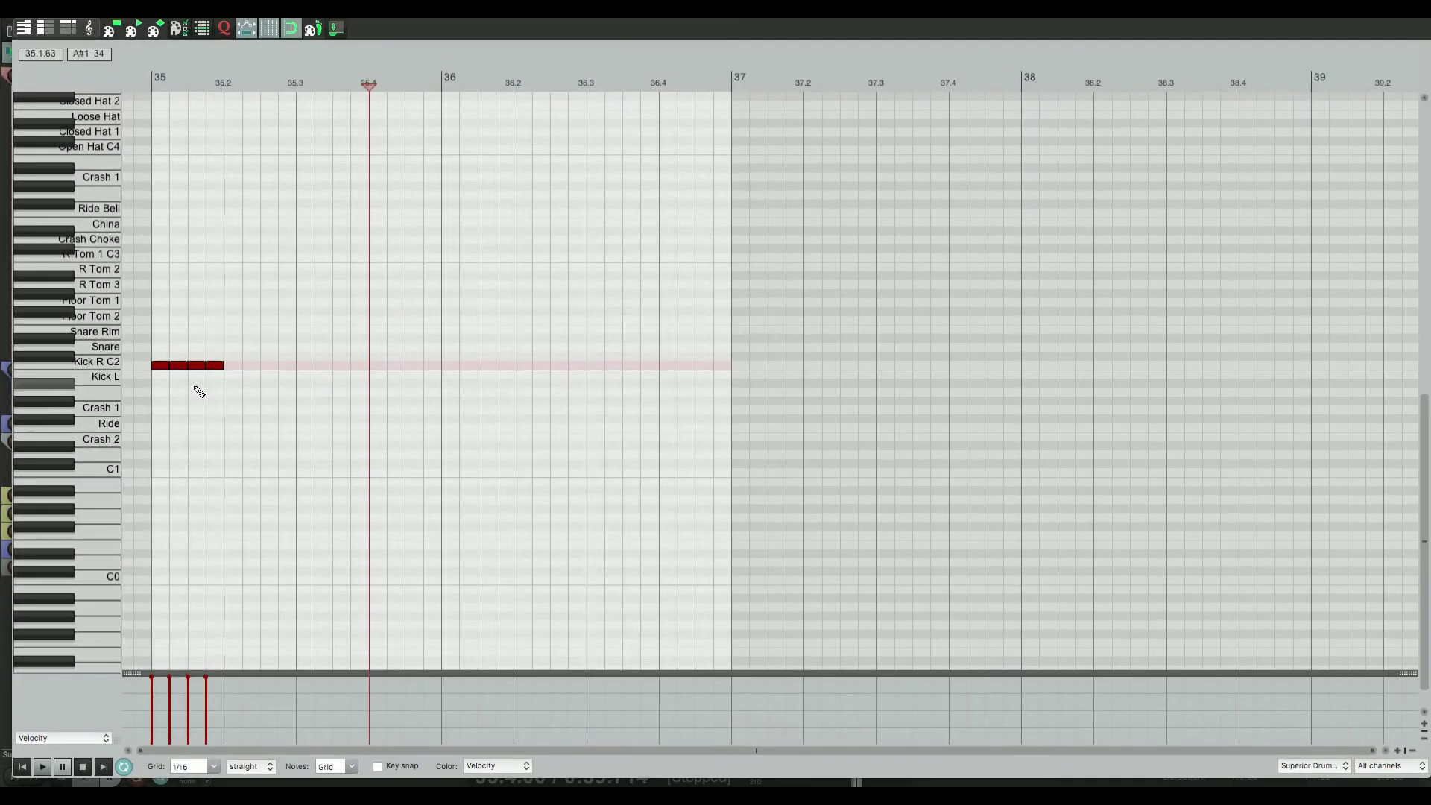
left_click(201, 364)
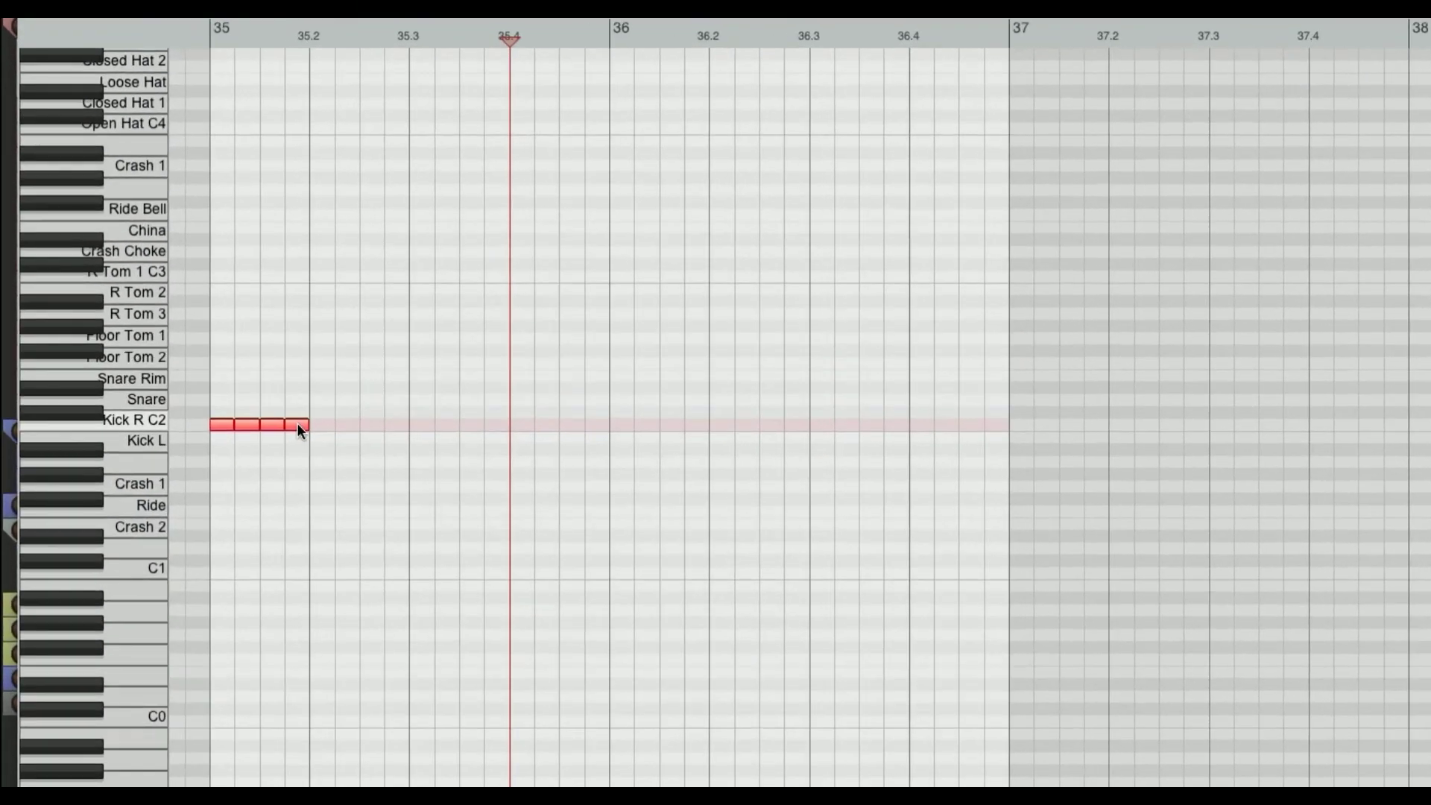
left_click_drag(298, 426, 735, 367)
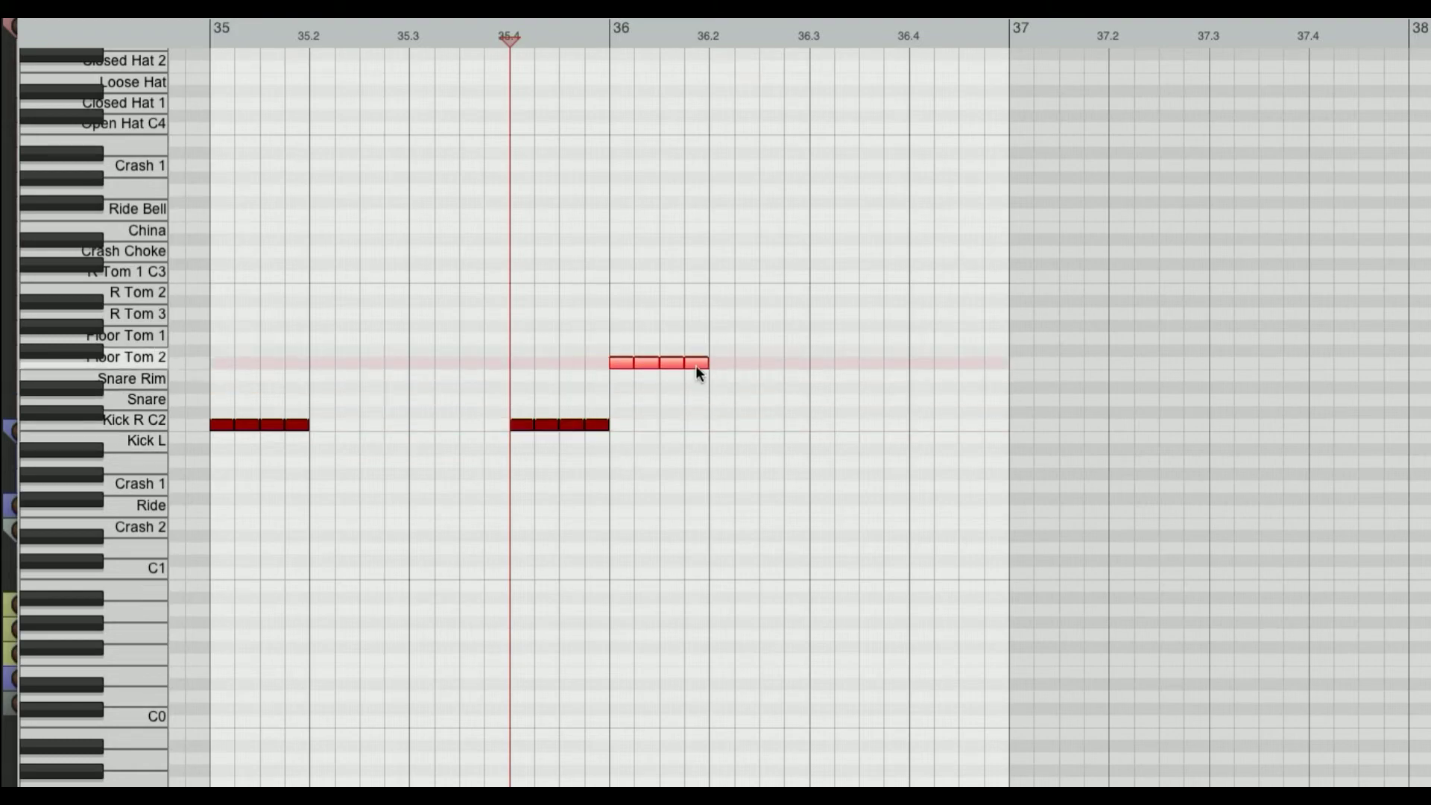
key("super+z")
key("super+z")
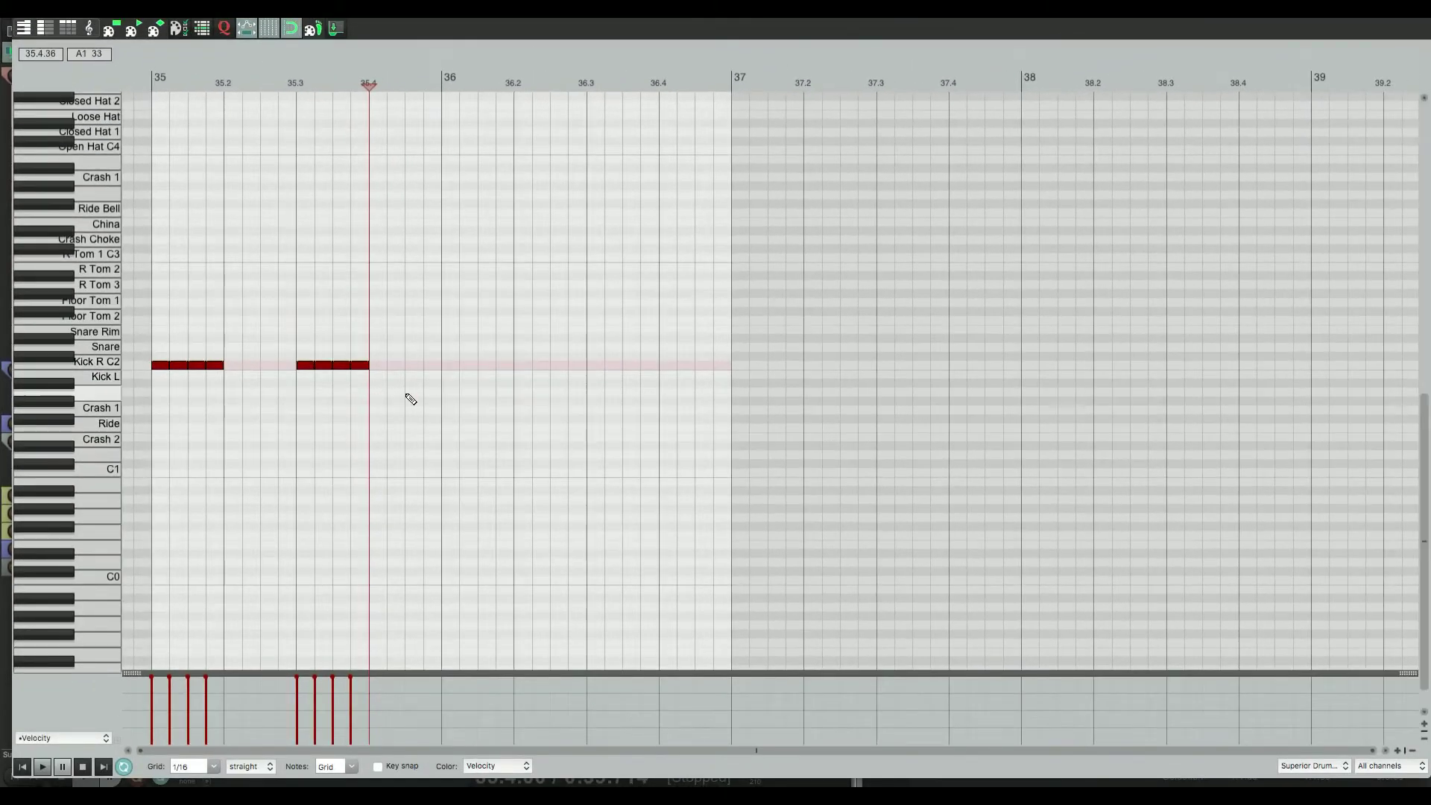
Copy both kick groups to the right so Kick R C2 also plays 35.4 and 36.2
left_click_drag(560, 466, 291, 399)
left_click_drag(212, 348, 153, 331)
left_click_drag(367, 376, 128, 301)
left_click(486, 475)
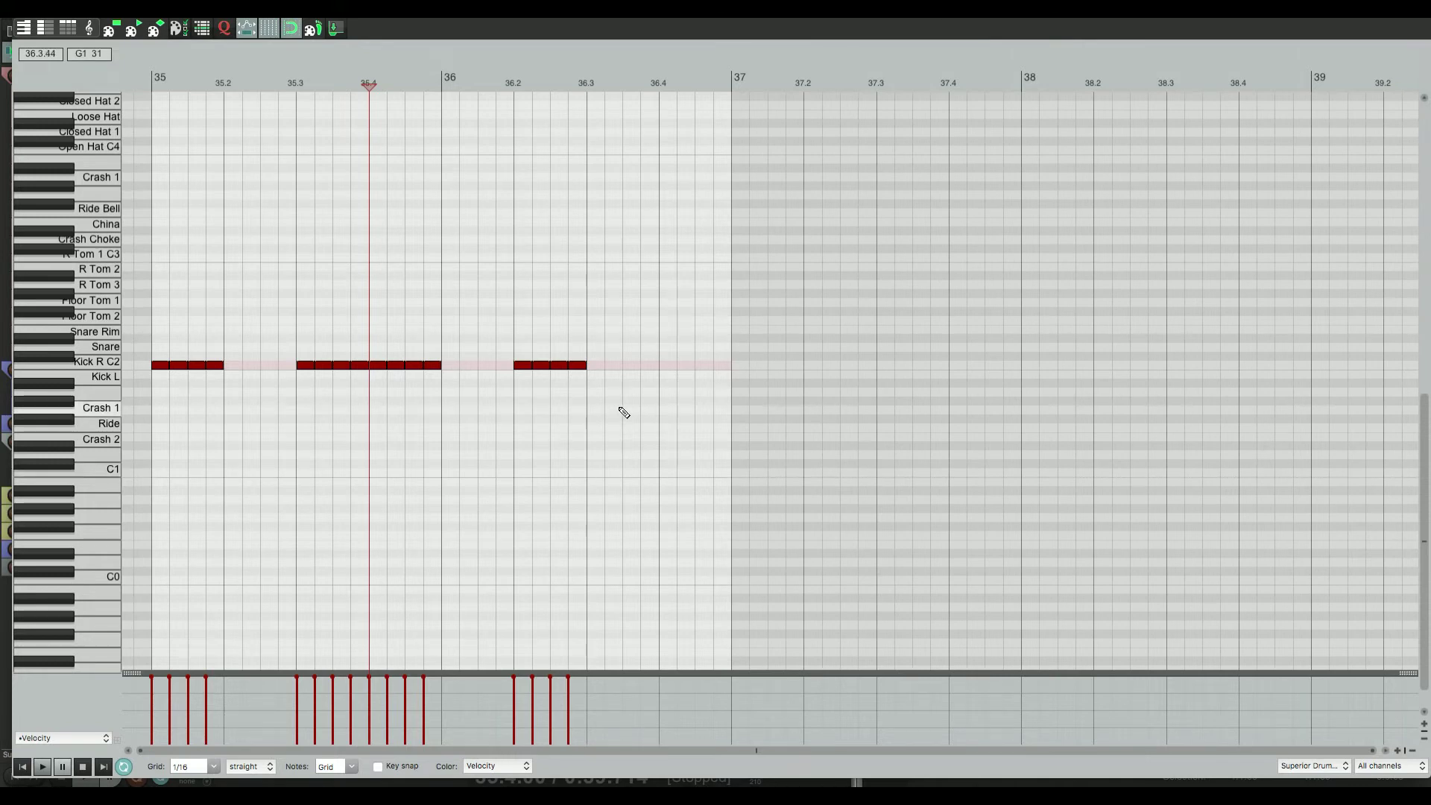
Try moving the eight later kicks up to Crash Choke, undo, and reselect them from 35.4
left_click_drag(677, 409, 376, 329)
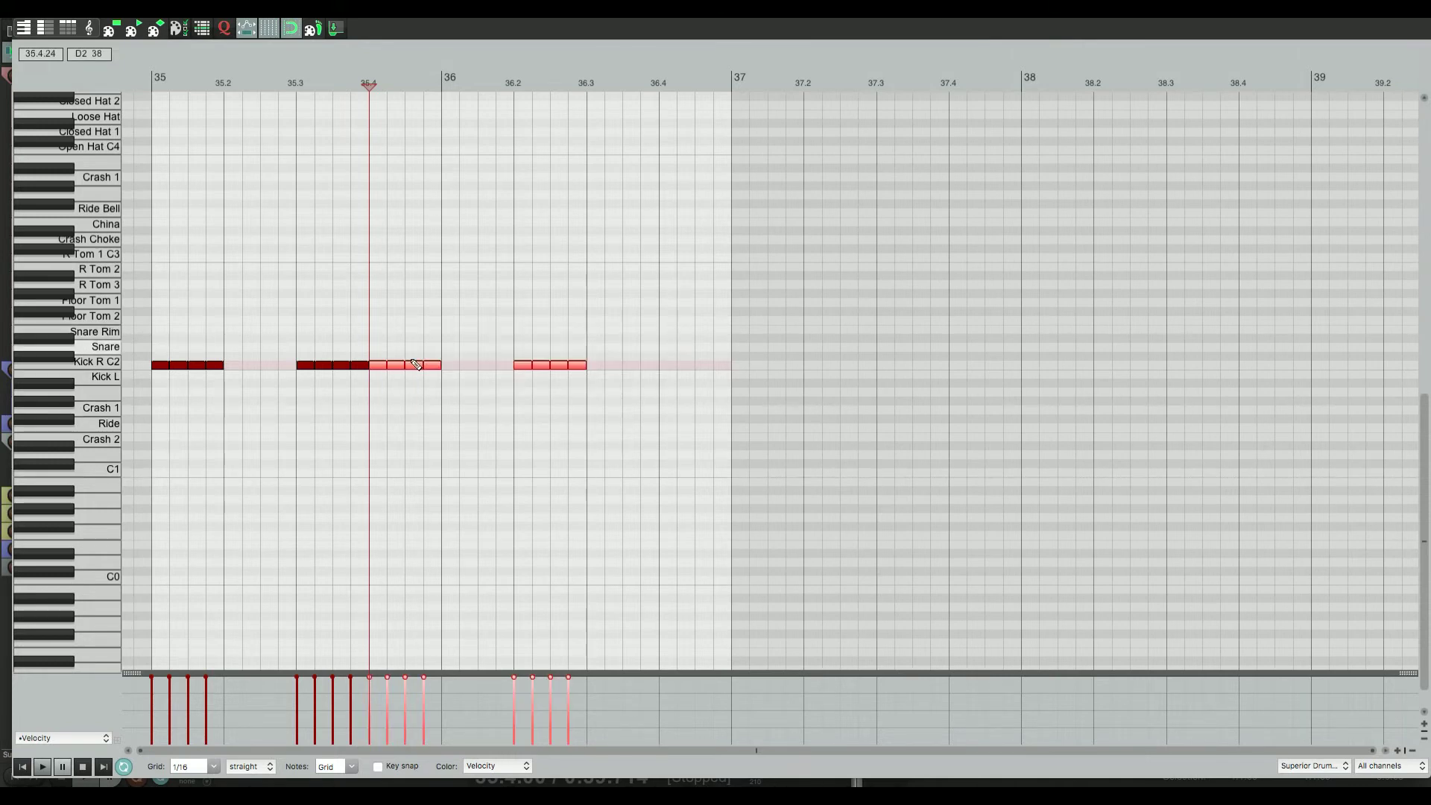
left_click_drag(379, 362, 376, 241)
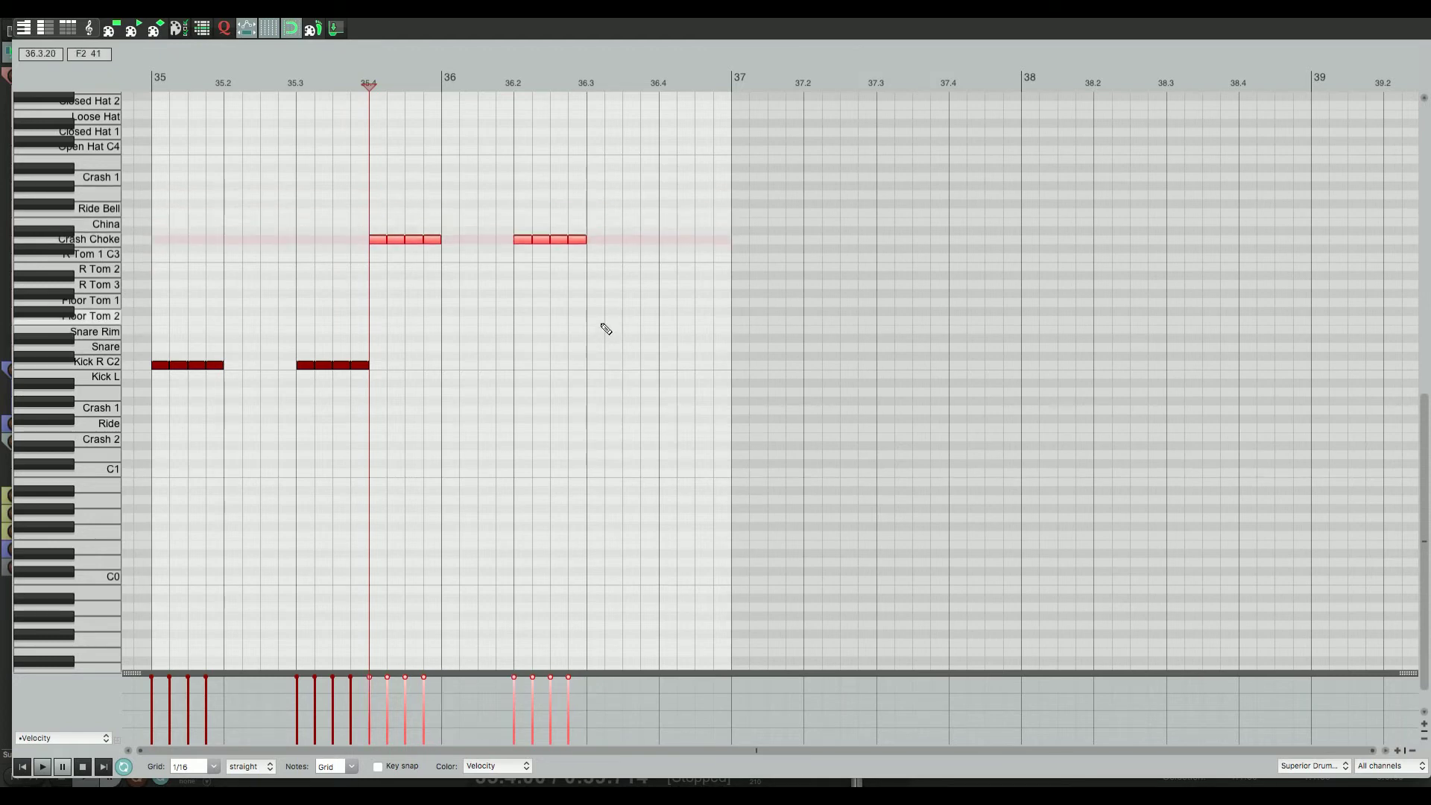
key("ctrl+z")
key("ctrl+z")
left_click_drag(634, 432, 377, 305)
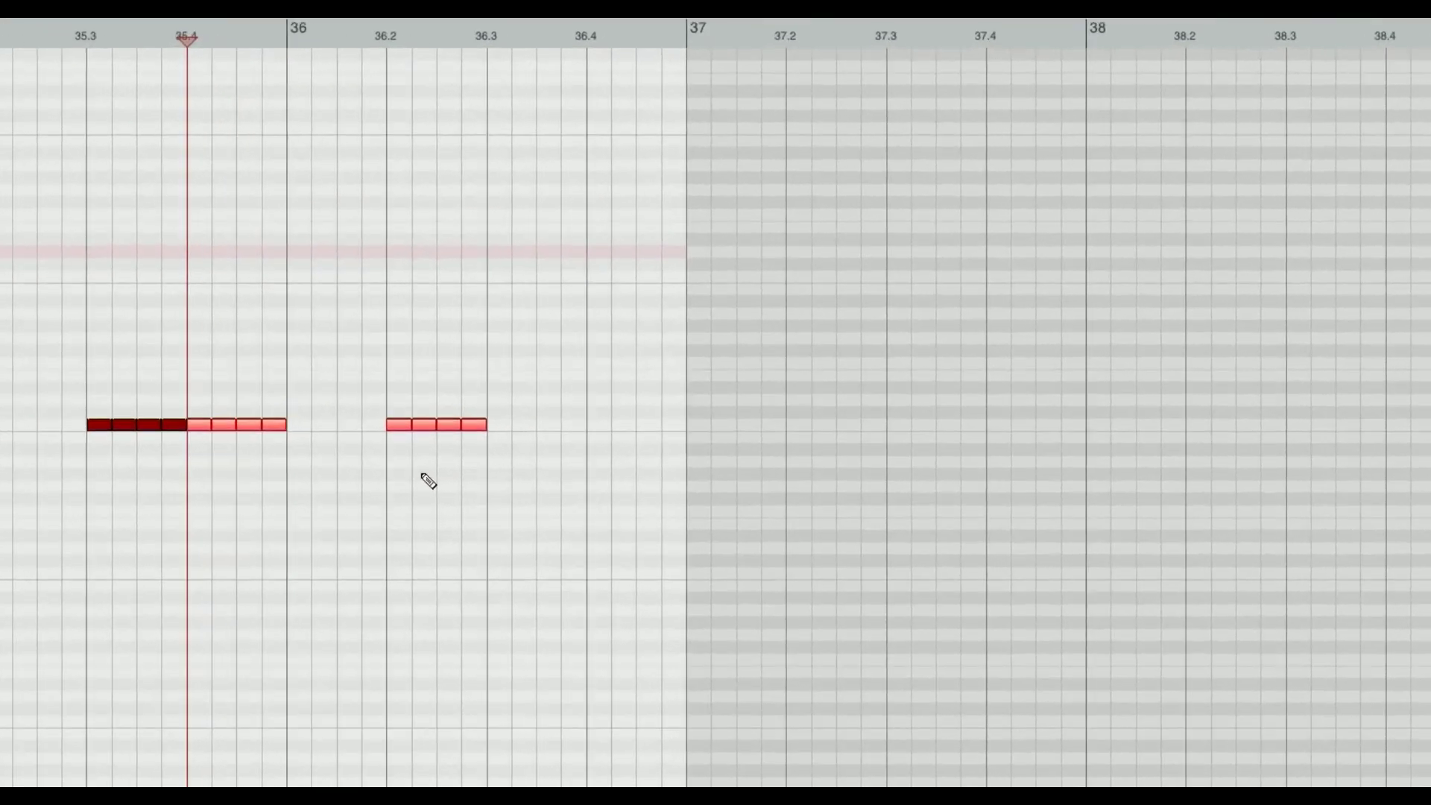
key("t")
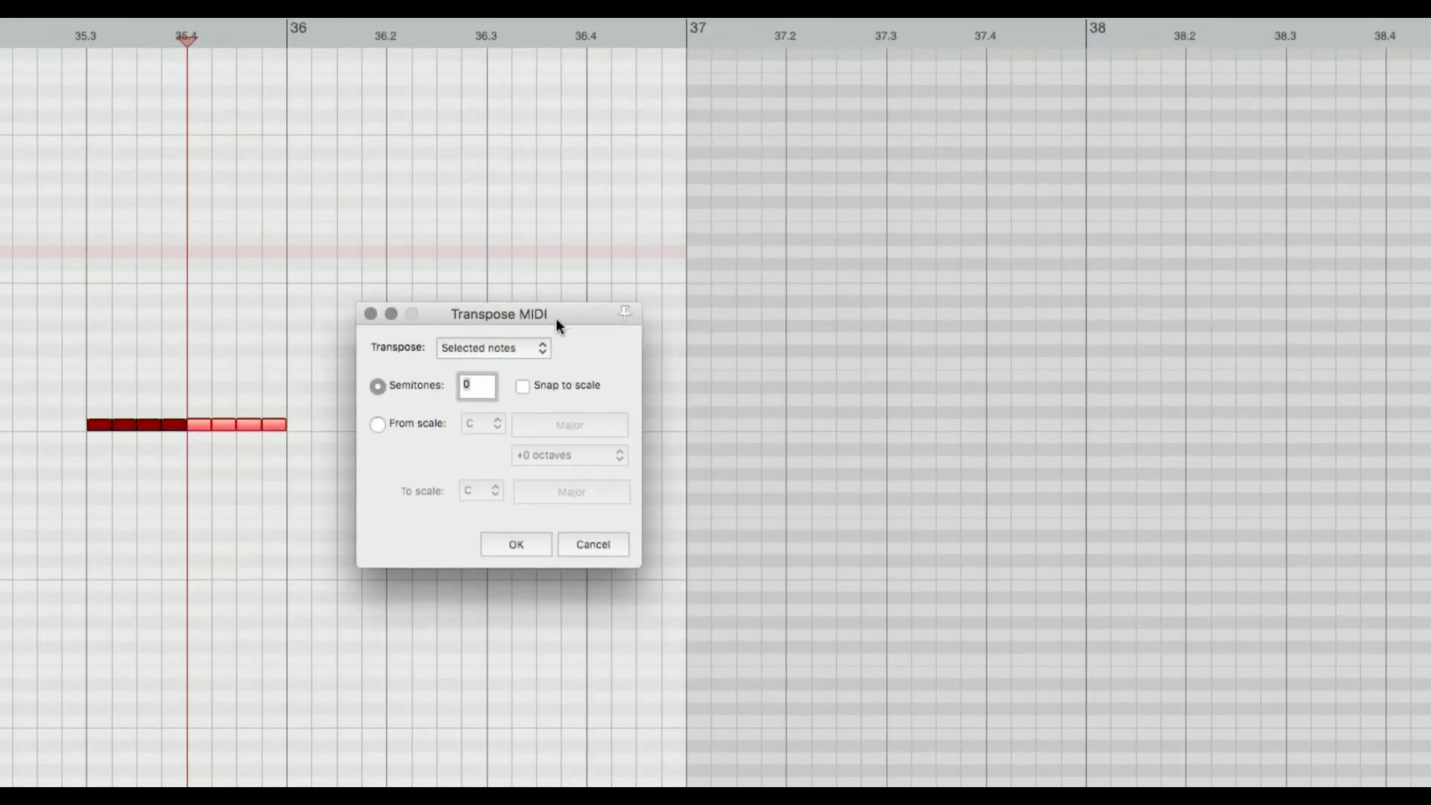
left_click(534, 347)
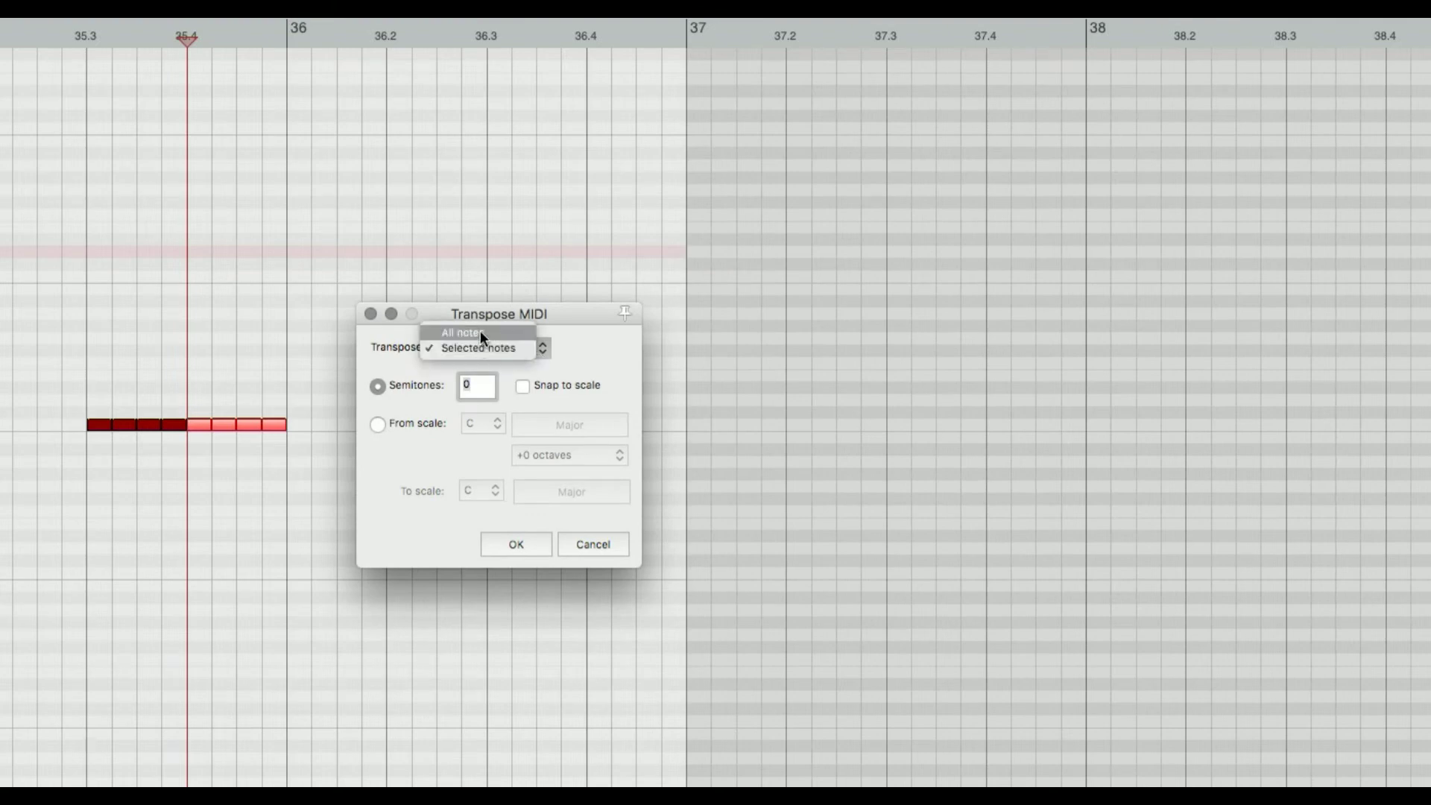
left_click(485, 349)
left_click_drag(561, 314, 713, 358)
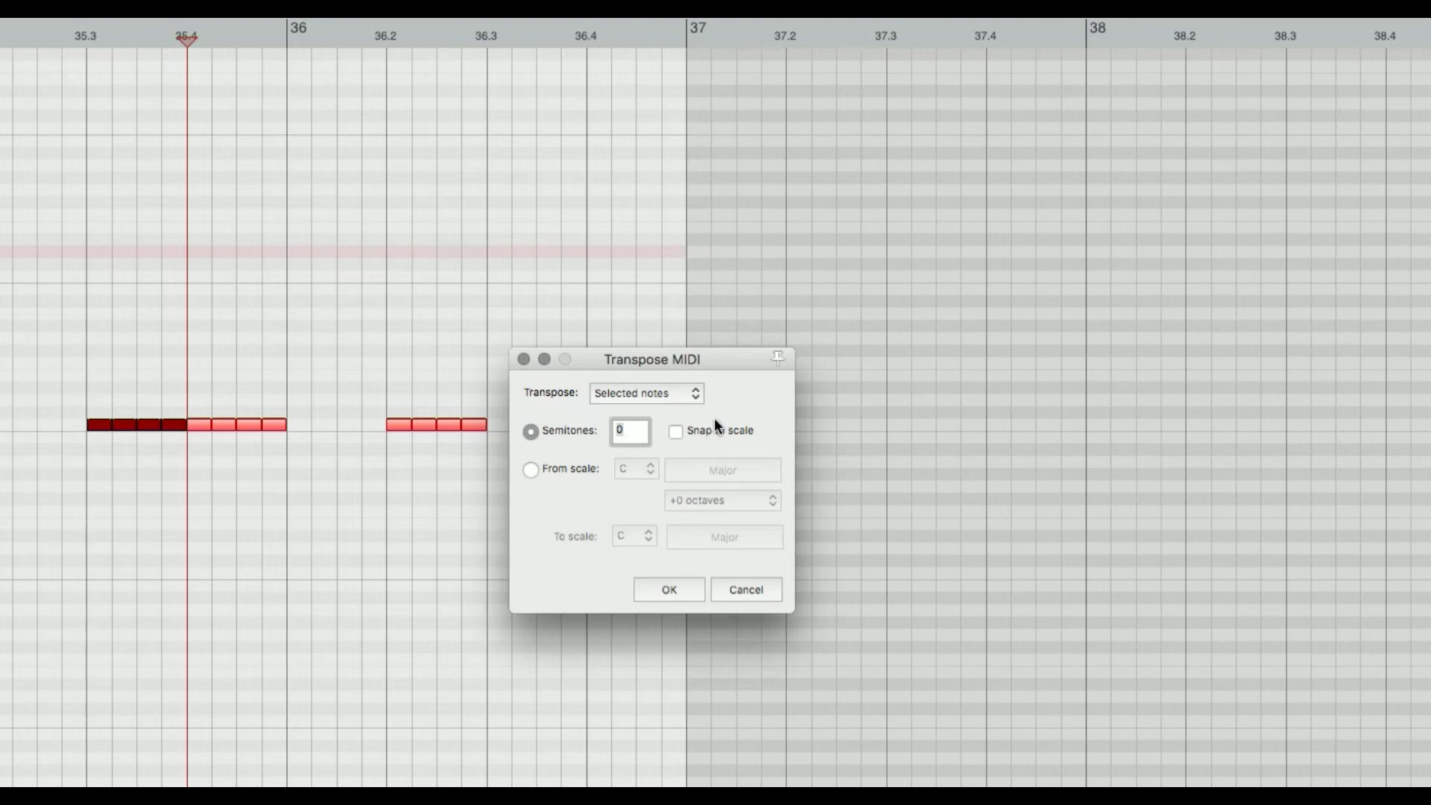
type("12")
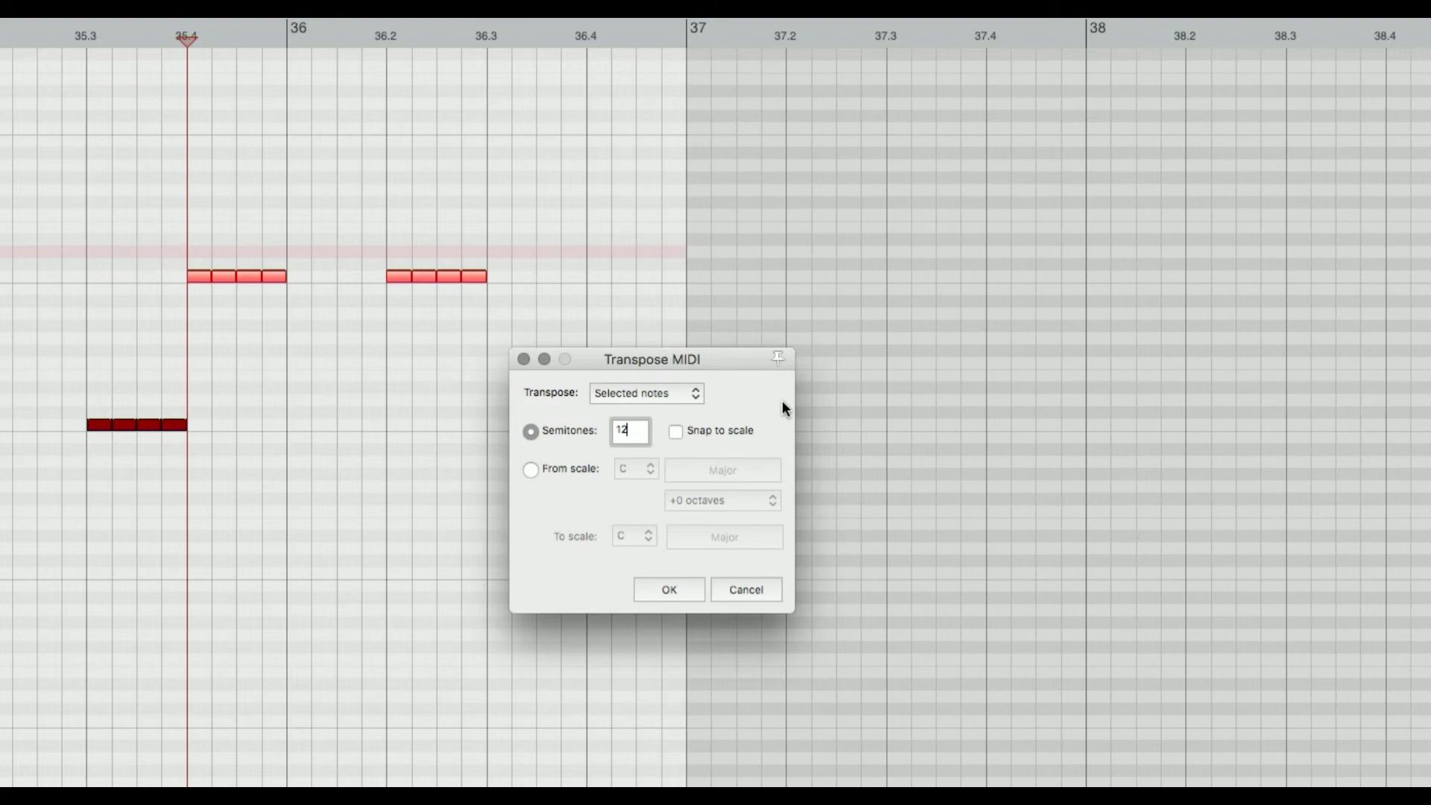
left_click_drag(776, 358, 865, 368)
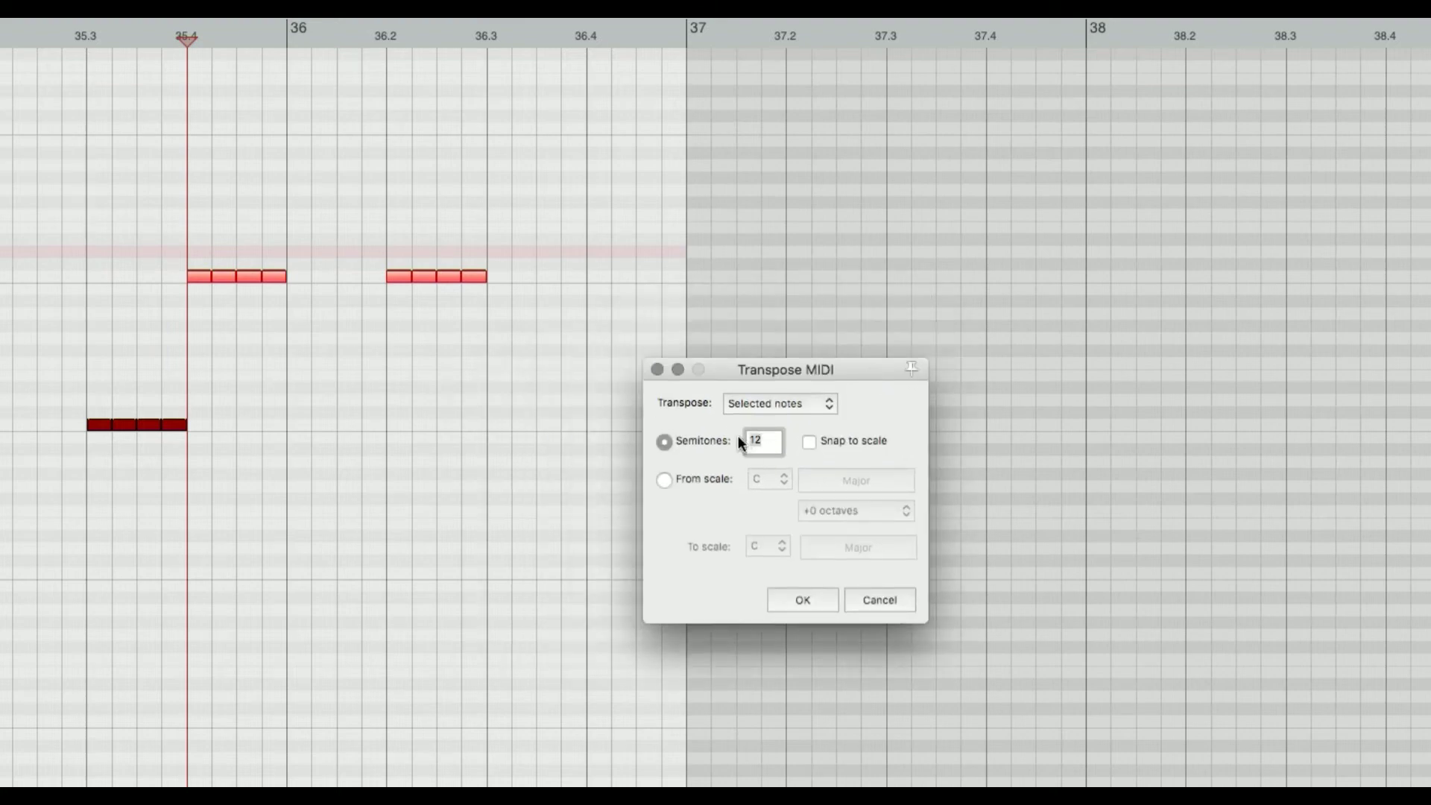
type("24")
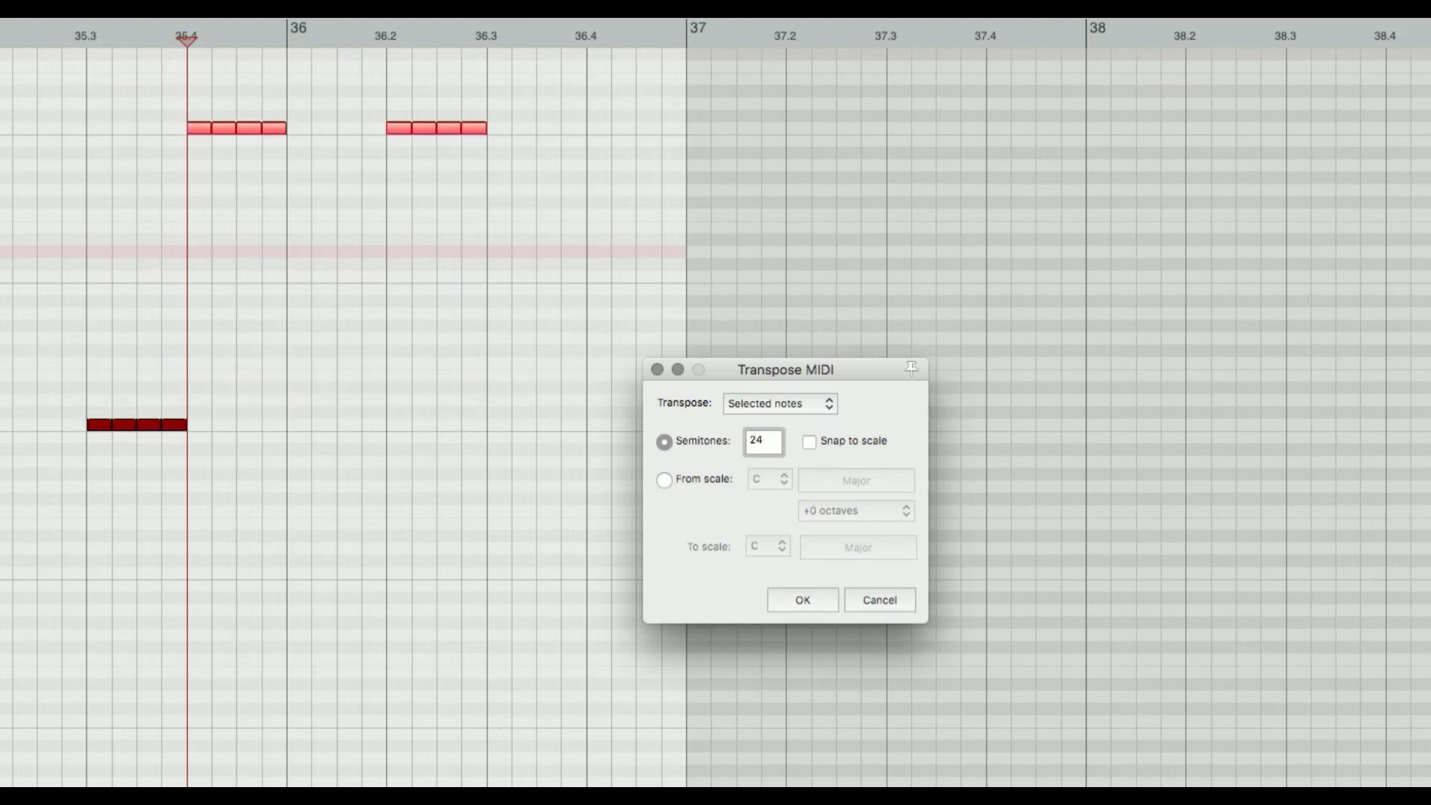
key("BackSpace")
key("BackSpace")
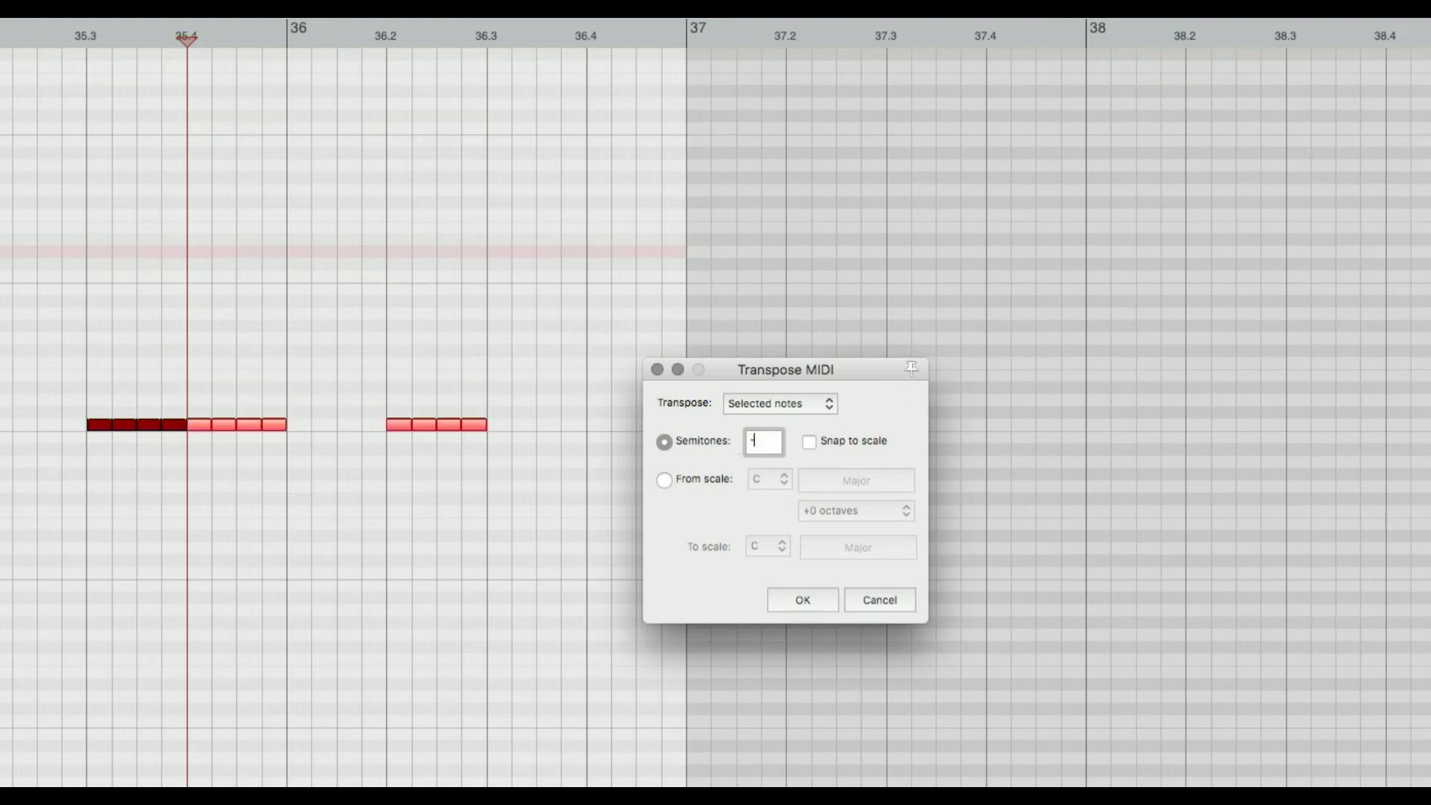
type("-12")
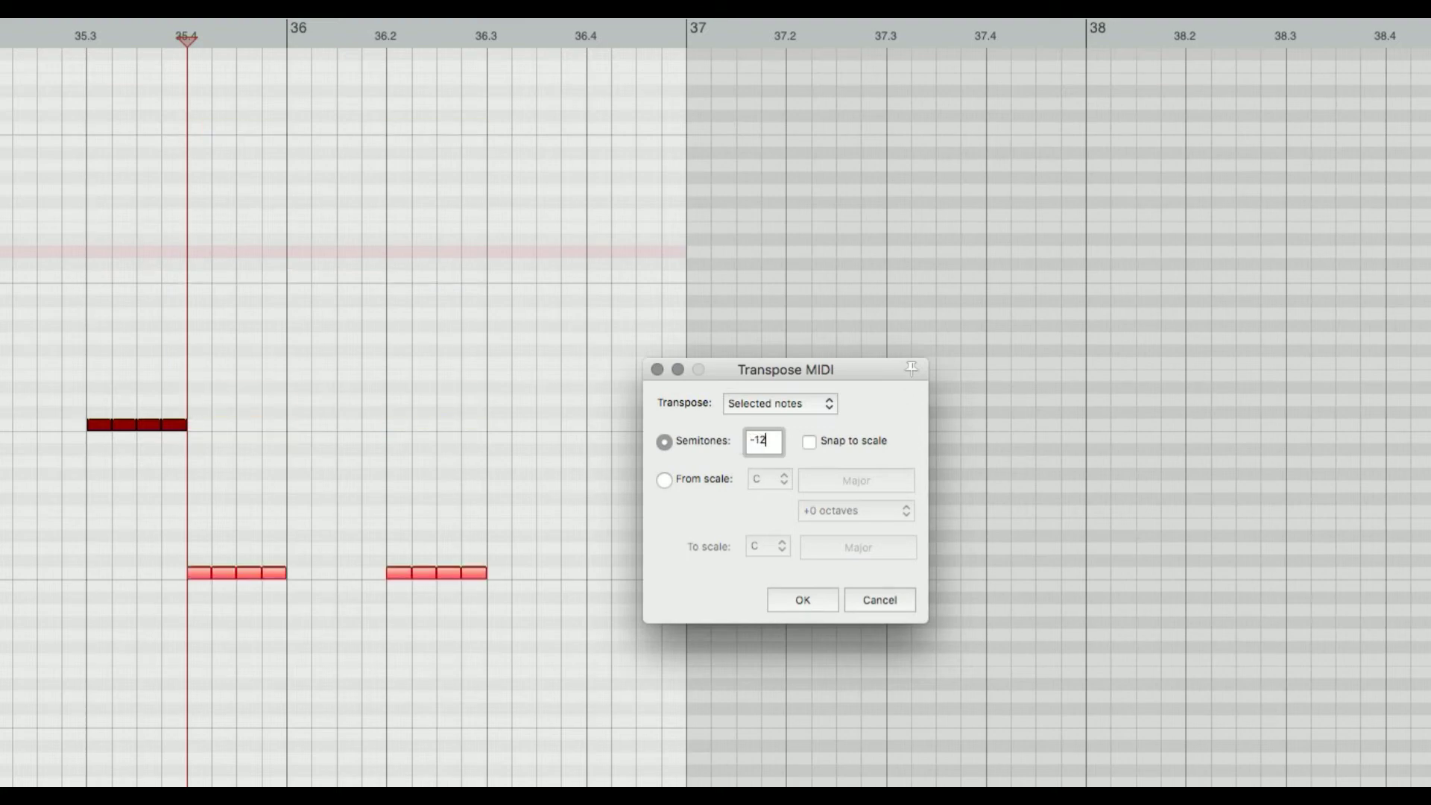
key("BackSpace")
key("BackSpace")
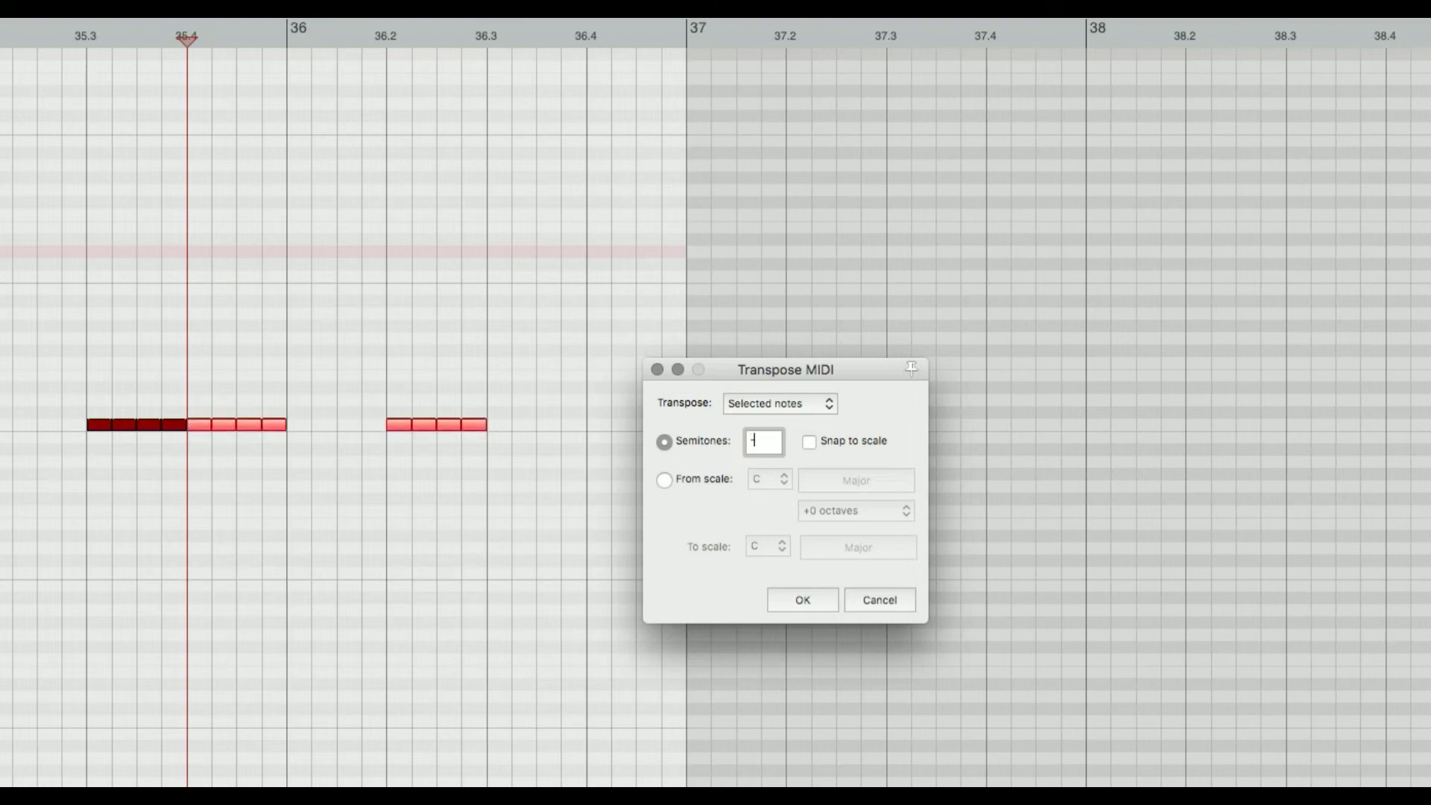
type("24")
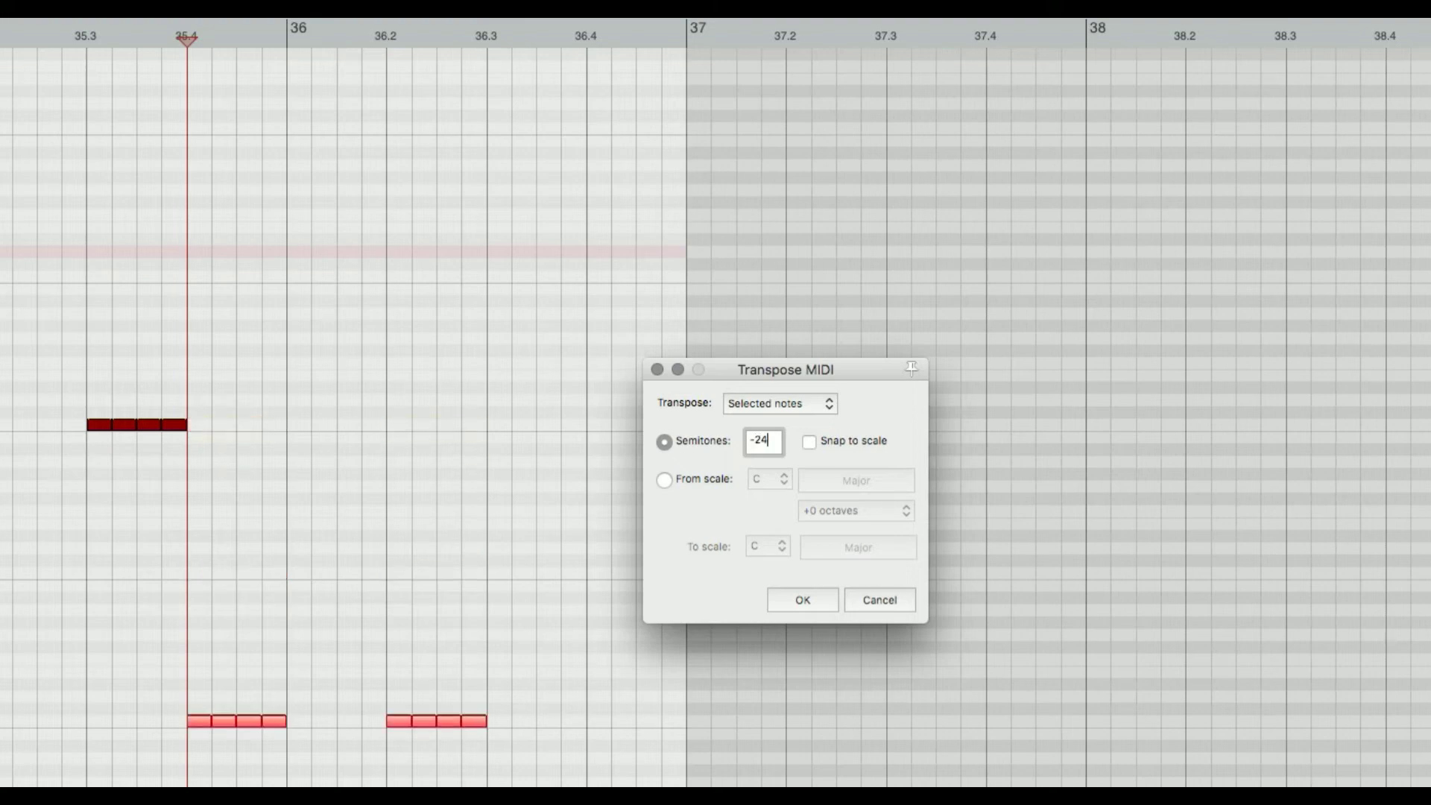
key("BackSpace")
key("BackSpace")
key("BackSpace")
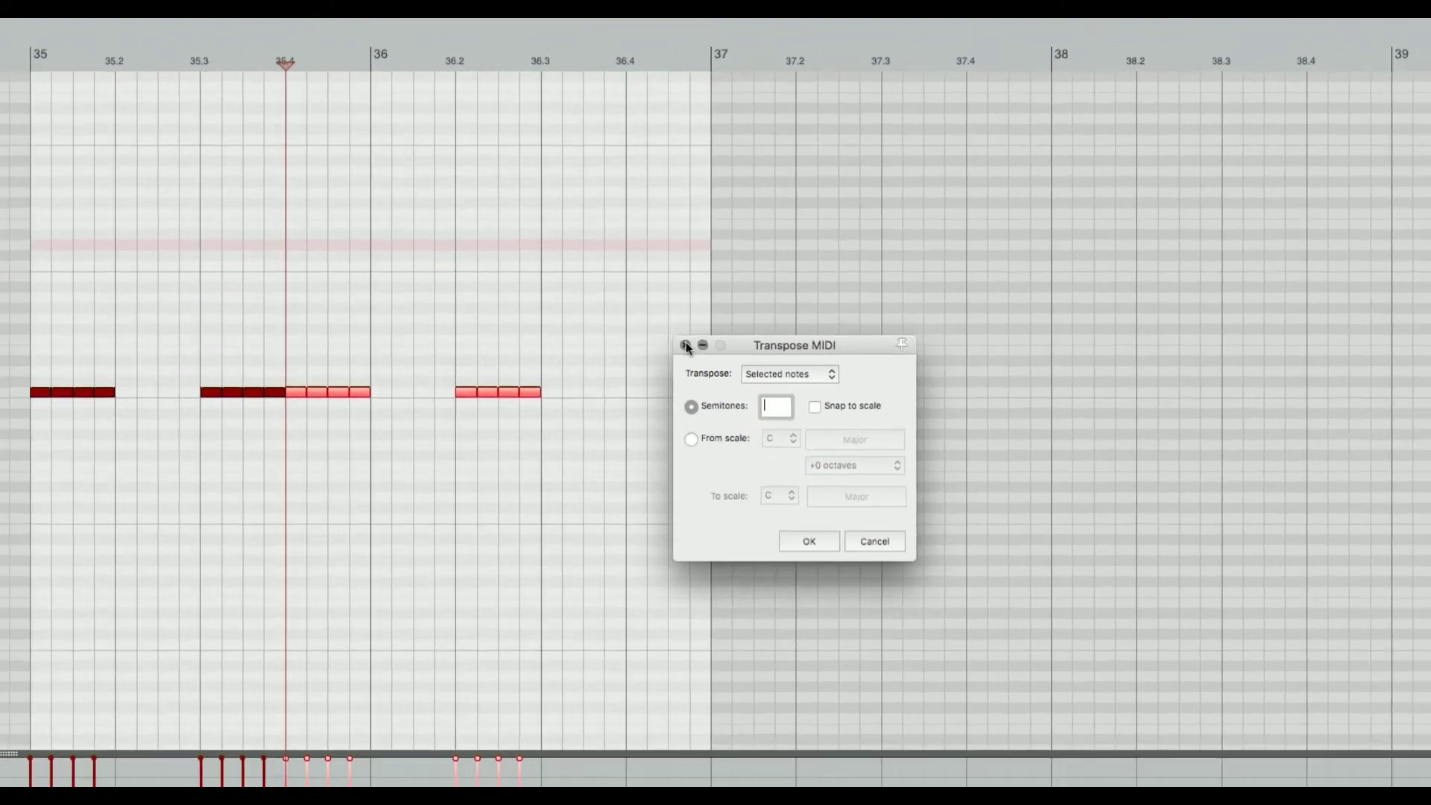
key("Escape")
left_click(450, 425)
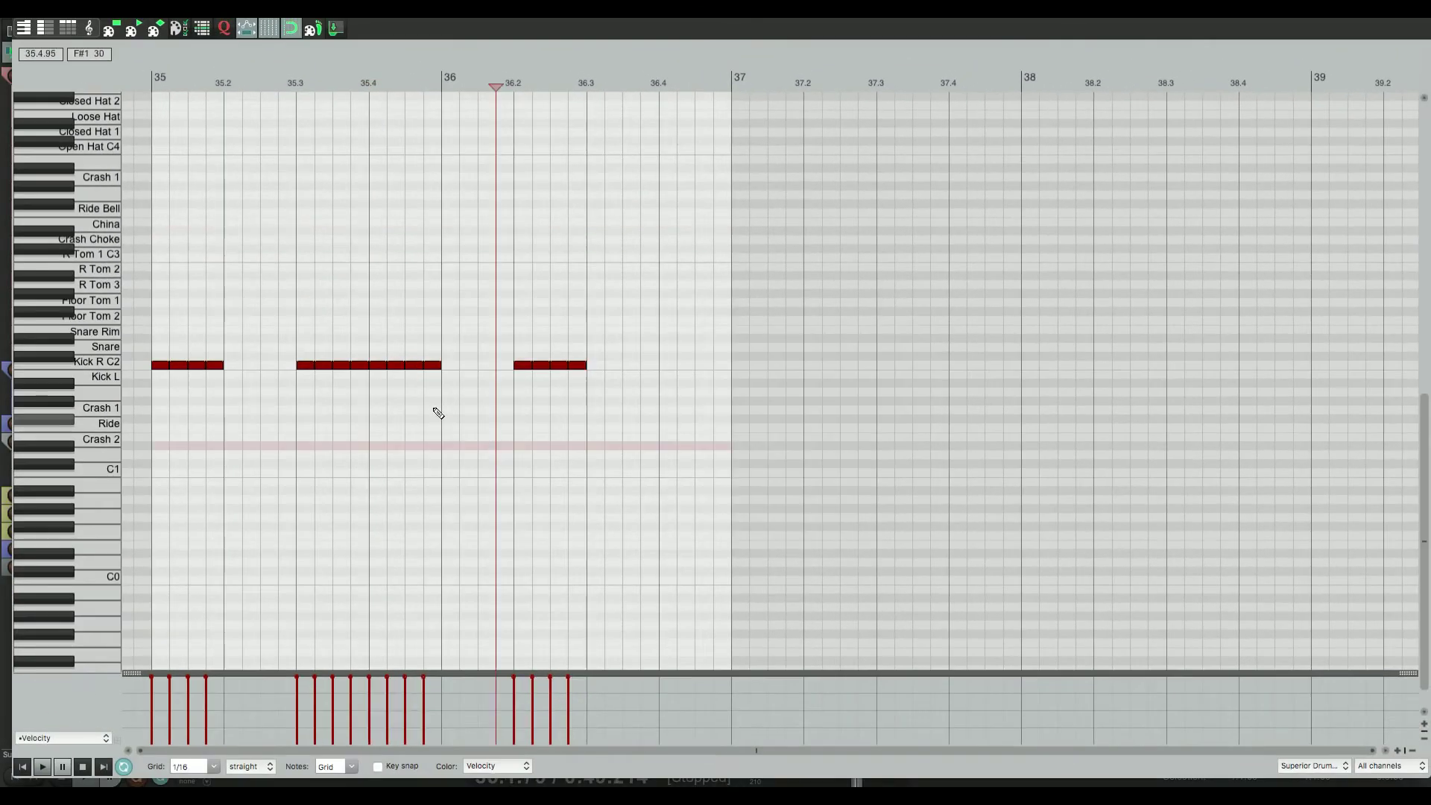
Shift selected later kick notes slightly later and earlier to adjust their timing
left_click_drag(626, 394, 364, 335)
scroll(433, 365, "up", 4)
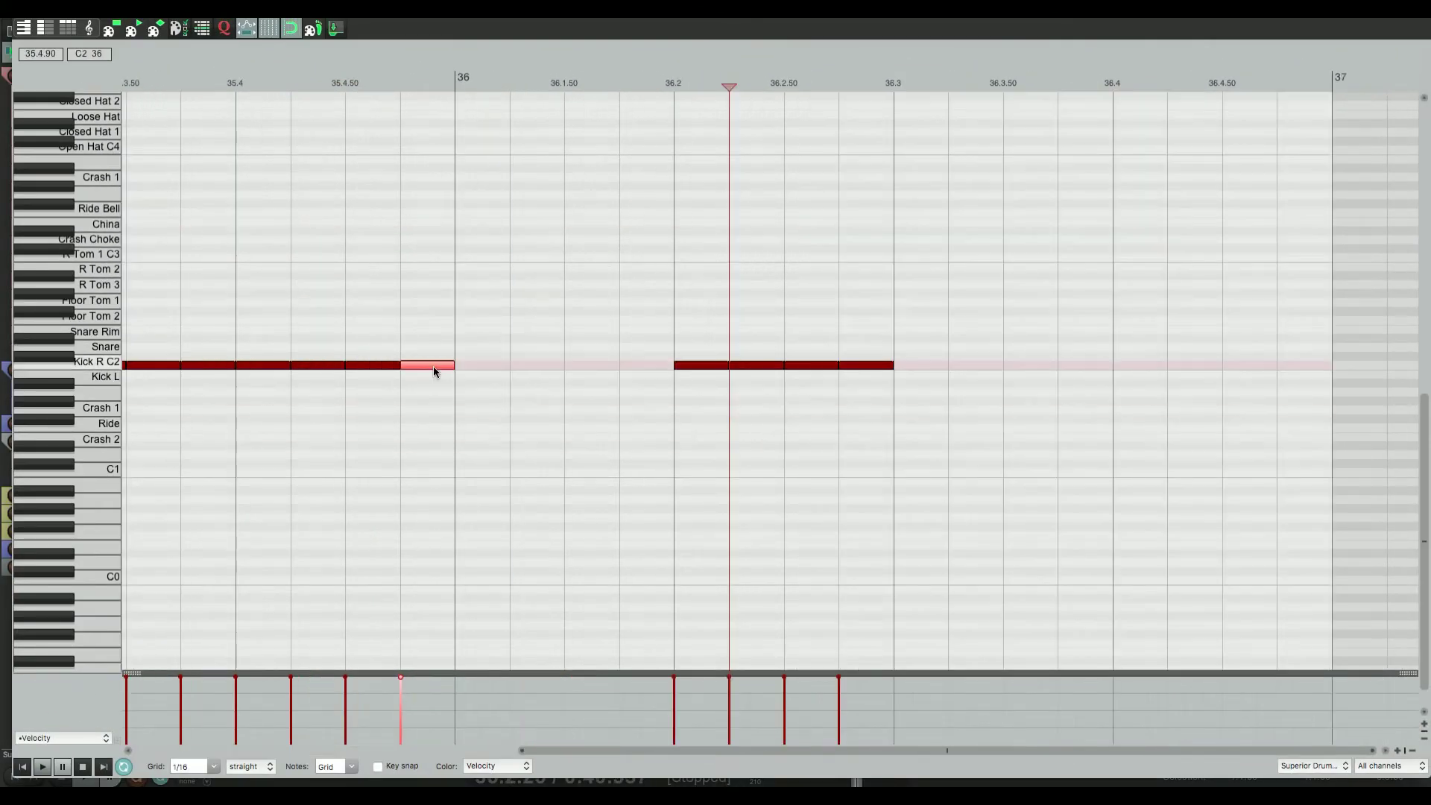
left_click_drag(434, 368, 391, 364)
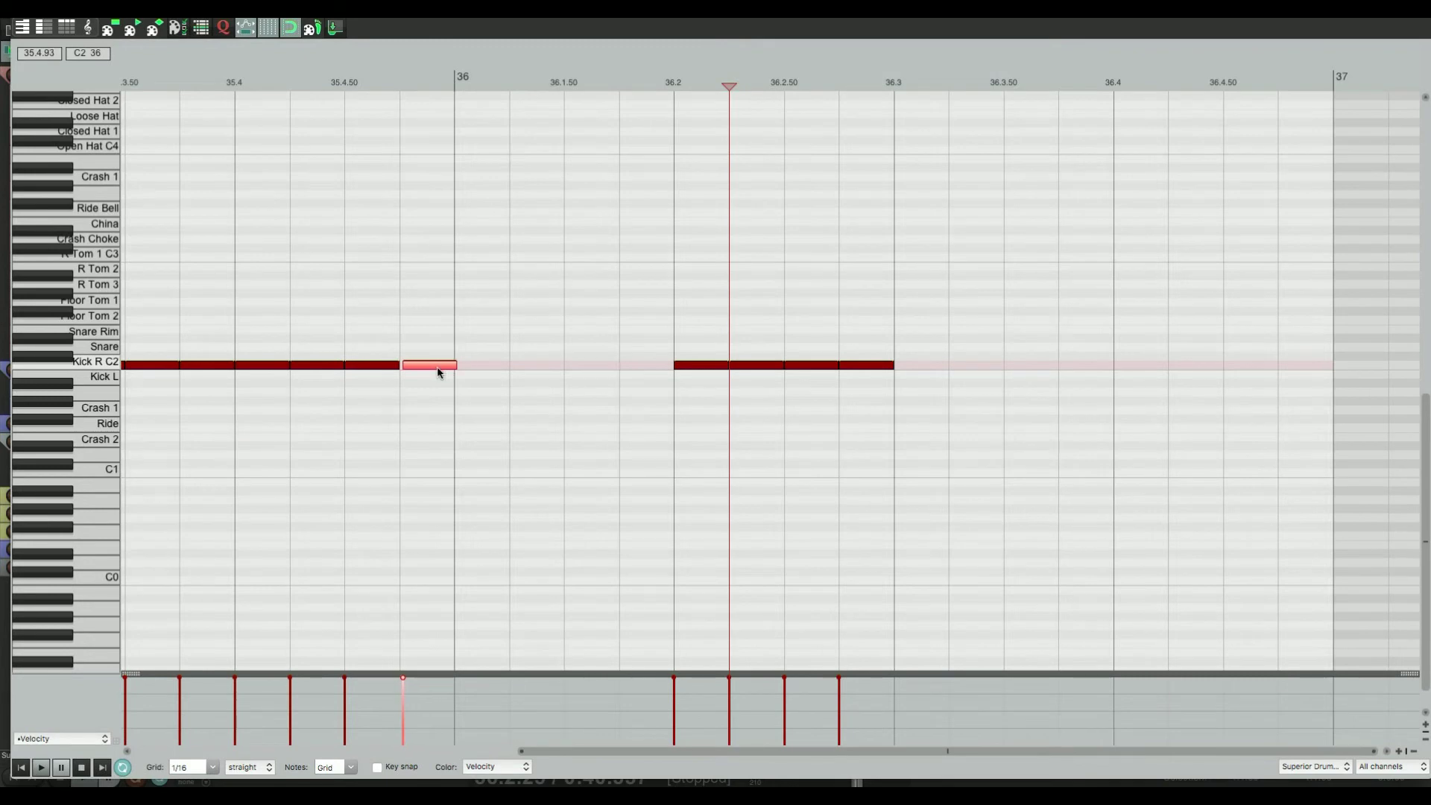
left_click(333, 365, "ctrl")
left_click_drag(281, 367, 287, 370)
left_click(699, 365, "ctrl")
left_click_drag(700, 365, 690, 373)
left_click(731, 383)
Nudge the kick note at 36.2.75 slightly later
left_click(745, 368)
left_click(792, 369, "ctrl")
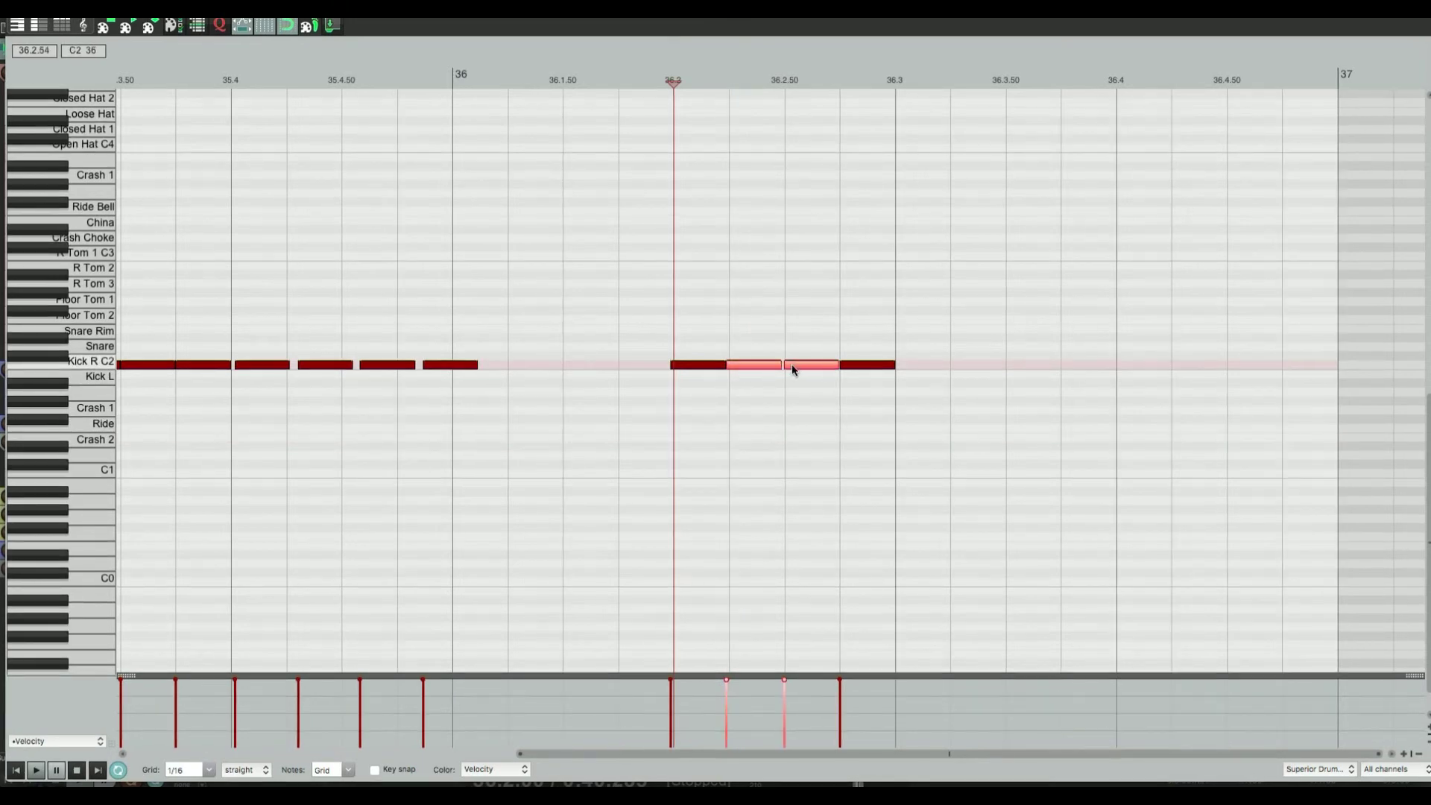
left_click_drag(860, 373, 869, 368)
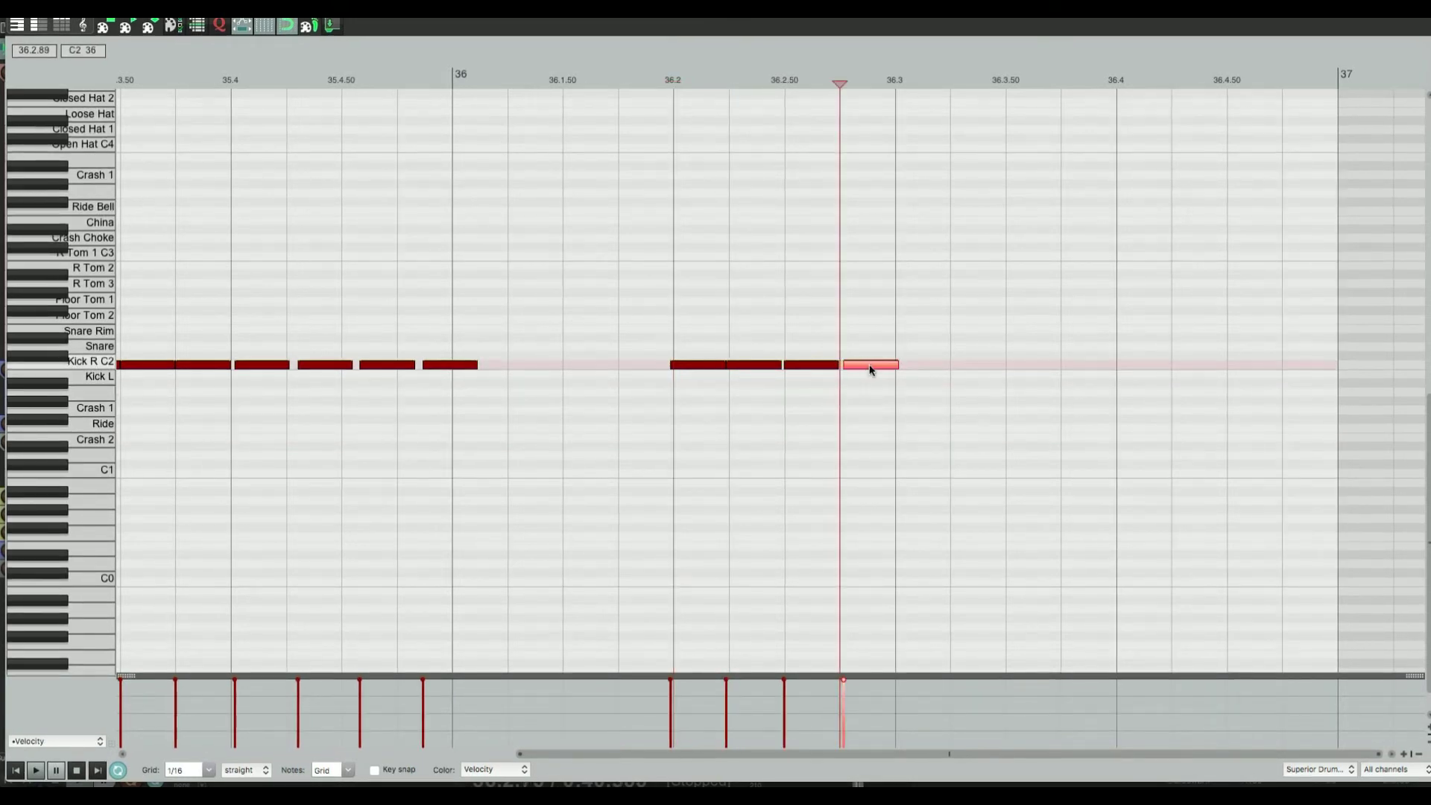
Select the eight loosely timed Kick R notes around 35.4 and 36.2
scroll(633, 472, "up", 3)
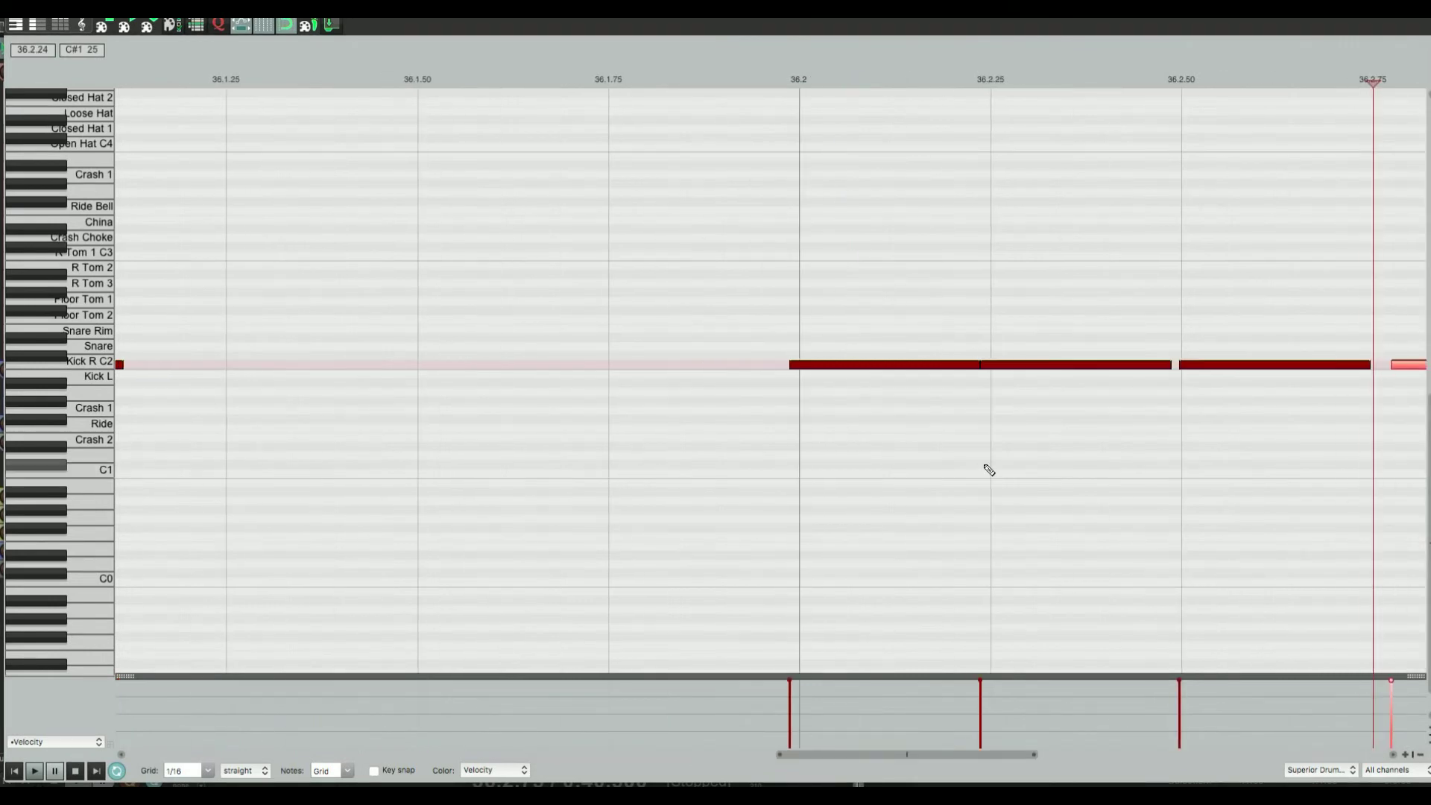
scroll(988, 469, "down", 3)
scroll(386, 472, "left", 6)
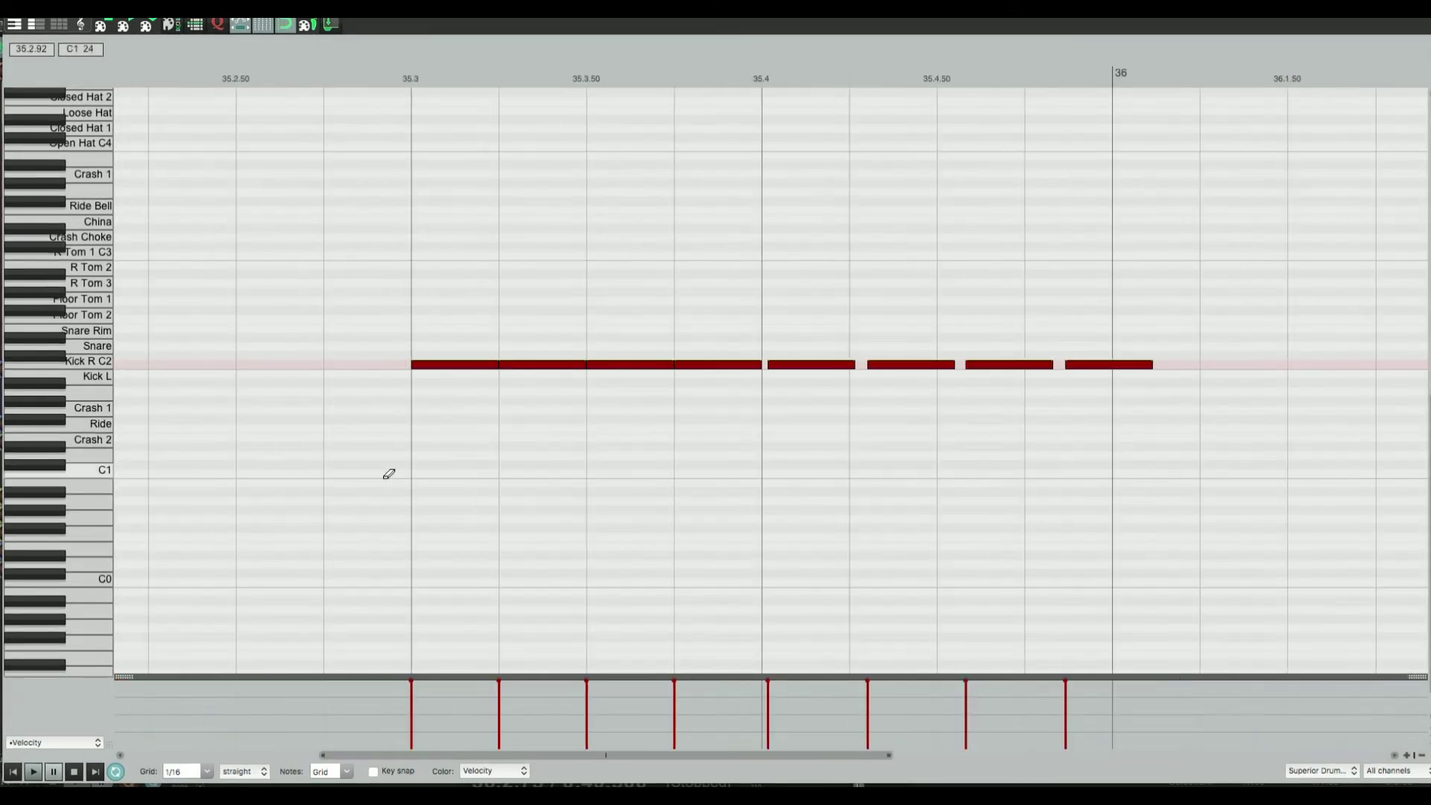
scroll(520, 460, "up", 3)
scroll(519, 460, "down", 3)
scroll(530, 463, "right", 5)
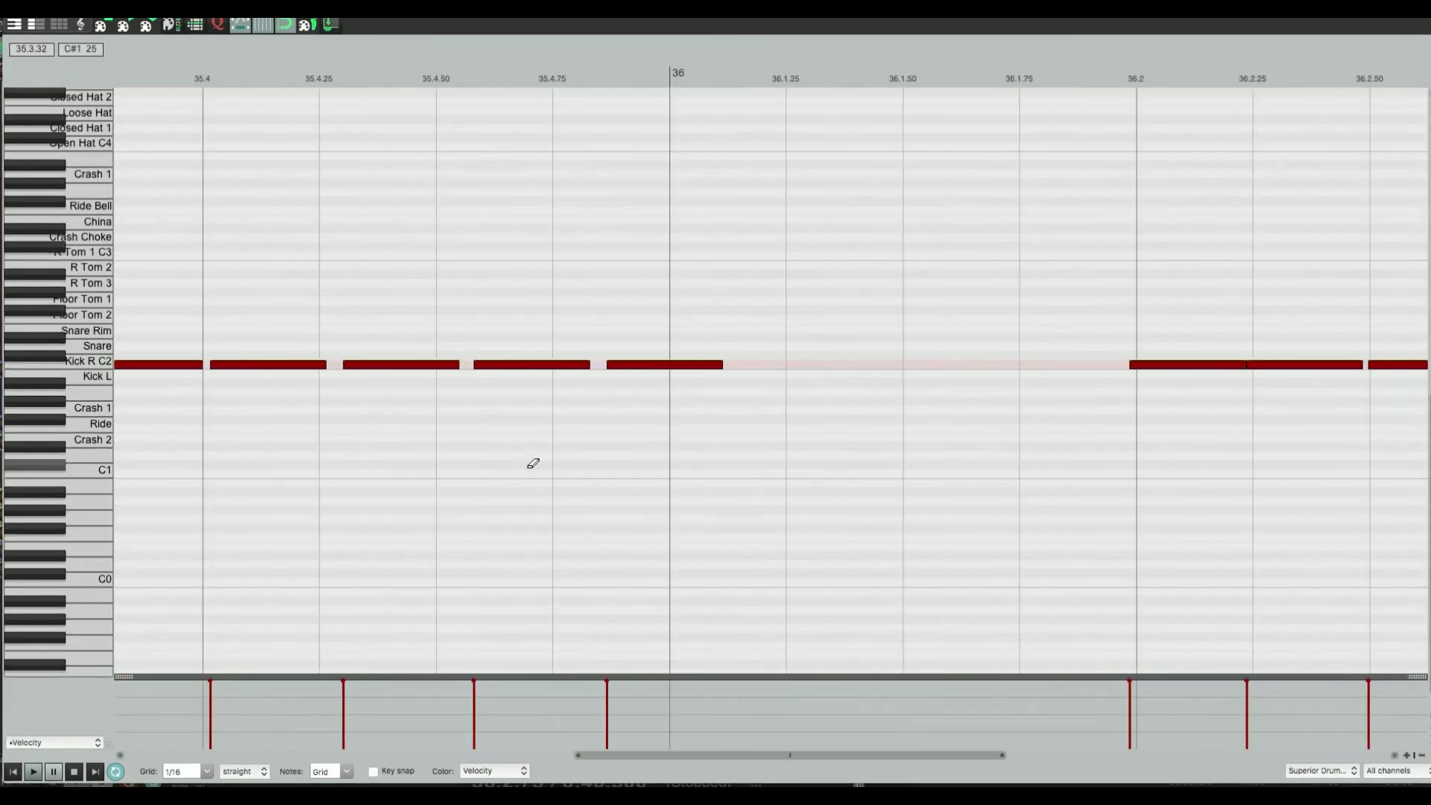
scroll(530, 463, "down", 3)
left_click_drag(1046, 439, 411, 307)
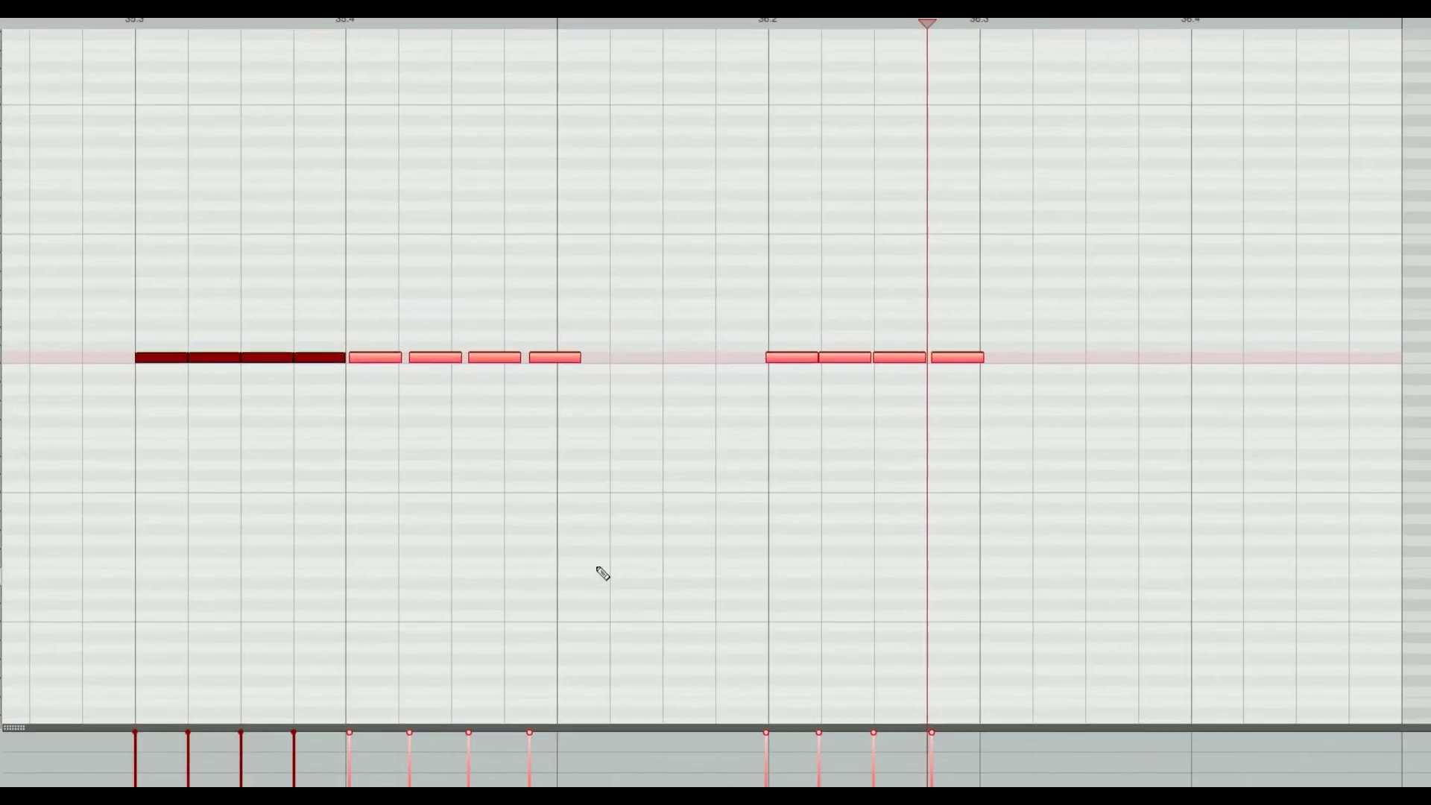
Apply a first Manual quantize to the kick notes on the 1/16 grid, with strength near 100%
key("q")
left_click_drag(1303, 255, 845, 261)
left_click_drag(854, 358, 888, 359)
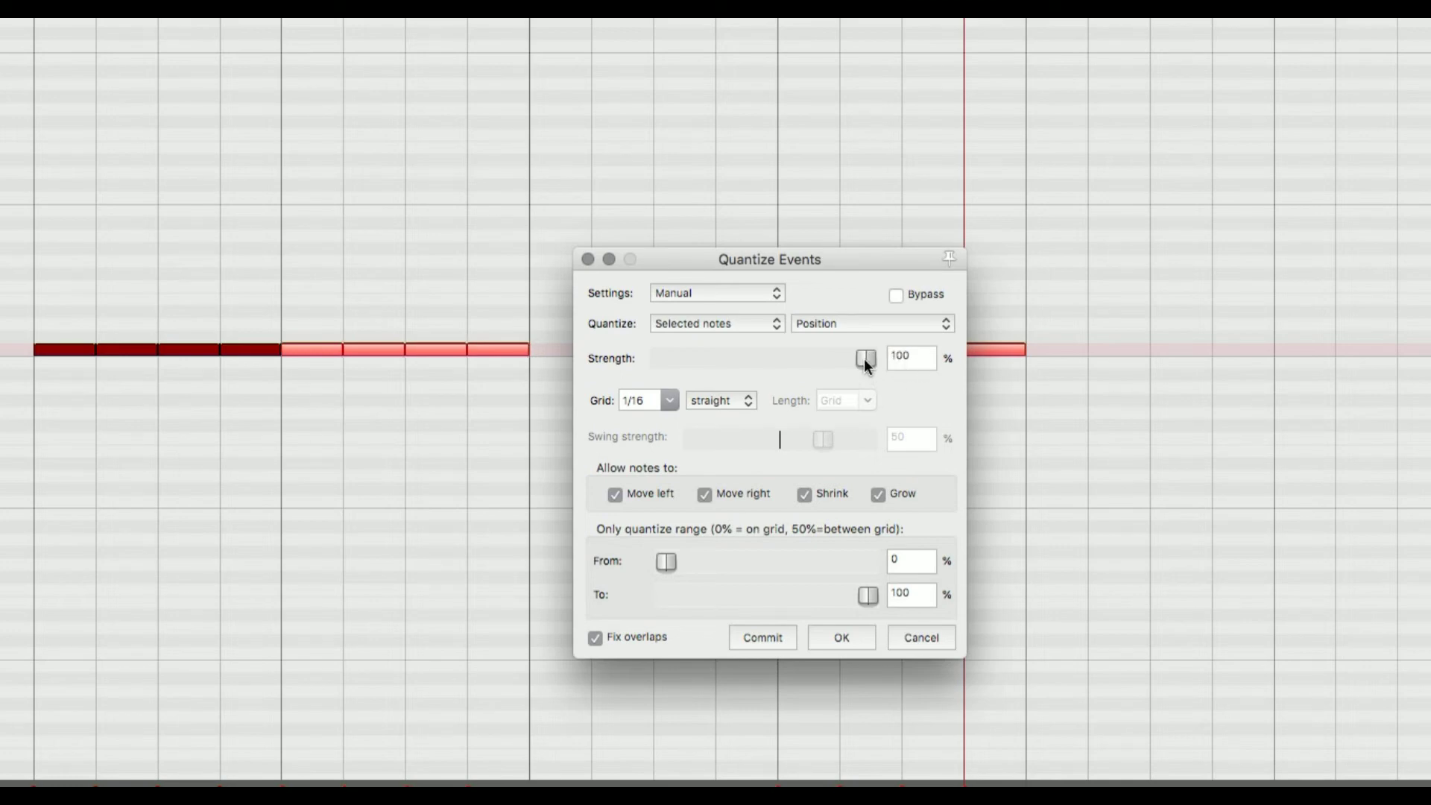
left_click_drag(872, 364, 850, 367)
left_click_drag(847, 362, 871, 364)
left_click(761, 297)
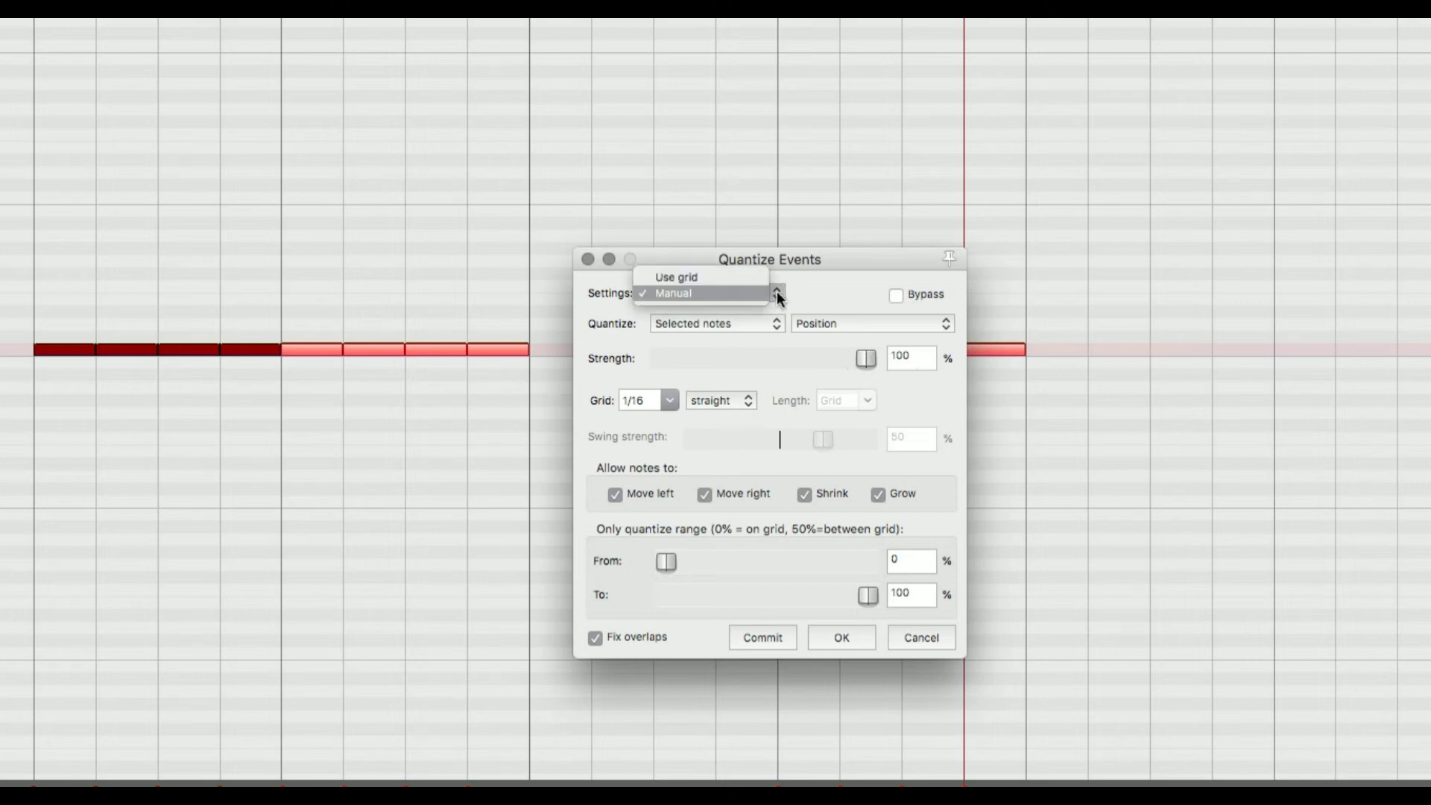
left_click(713, 292)
left_click_drag(865, 361, 856, 358)
key("Return")
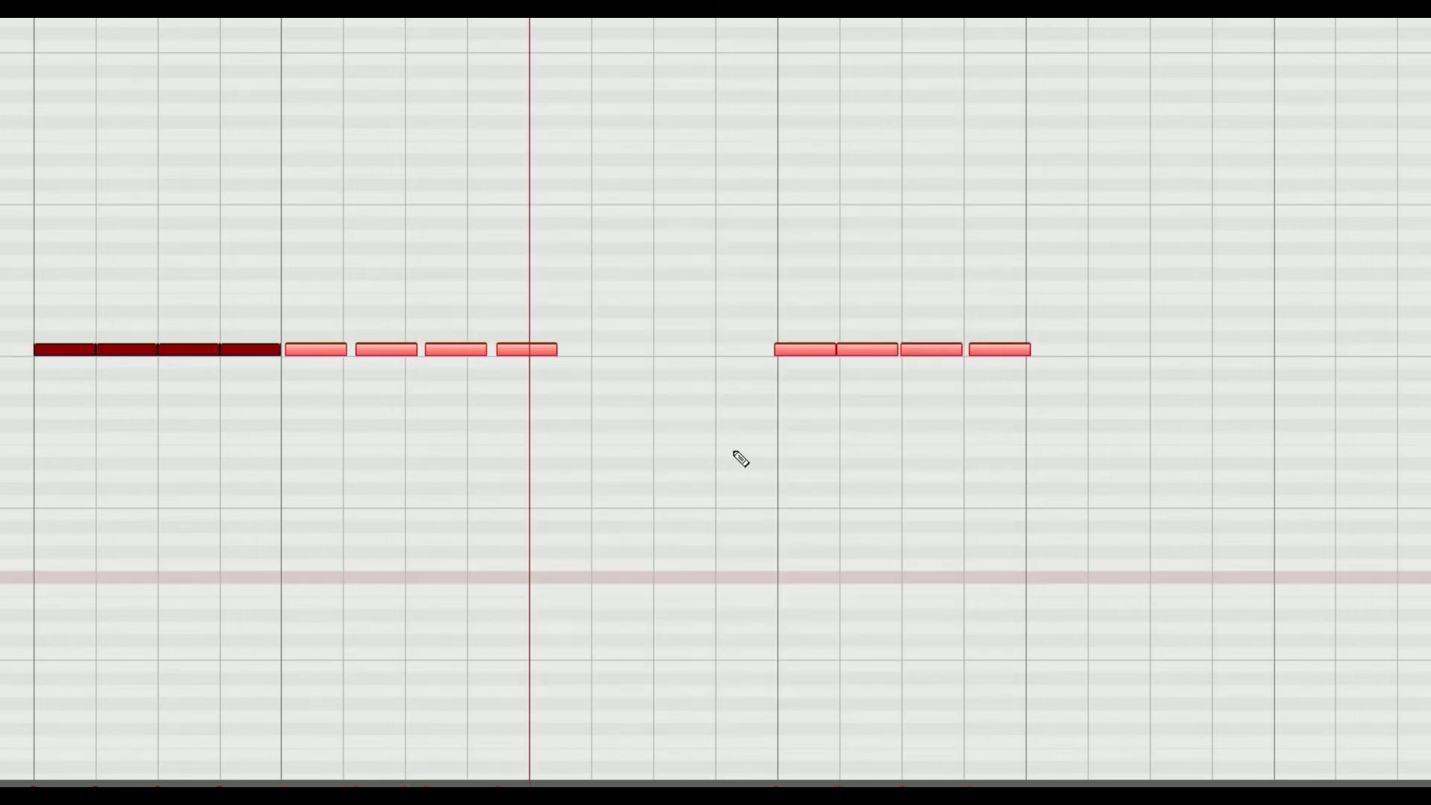
Re-quantize the kick notes at exactly 100% strength, then clear the note selection
key("q")
left_click_drag(856, 360, 954, 373)
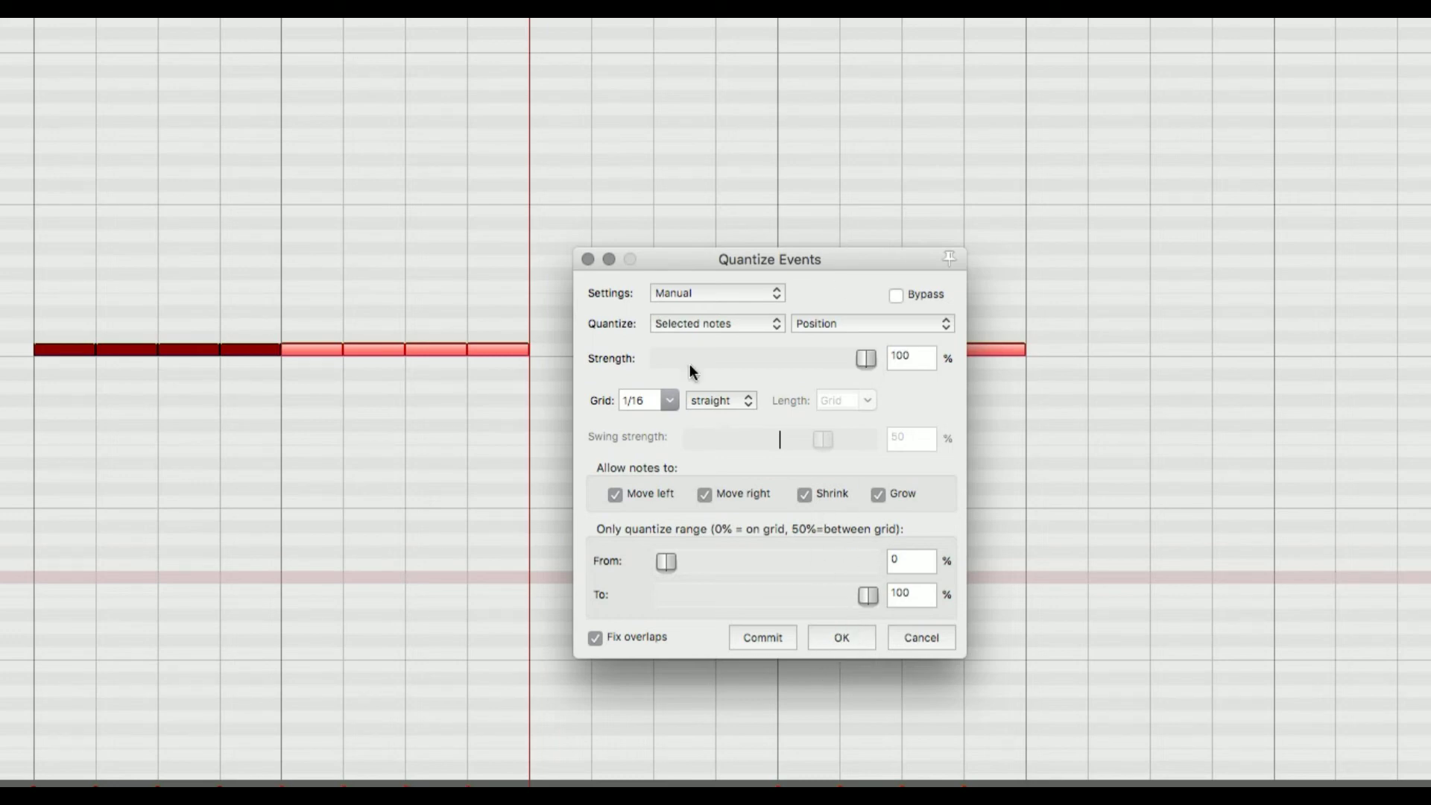
left_click(588, 259)
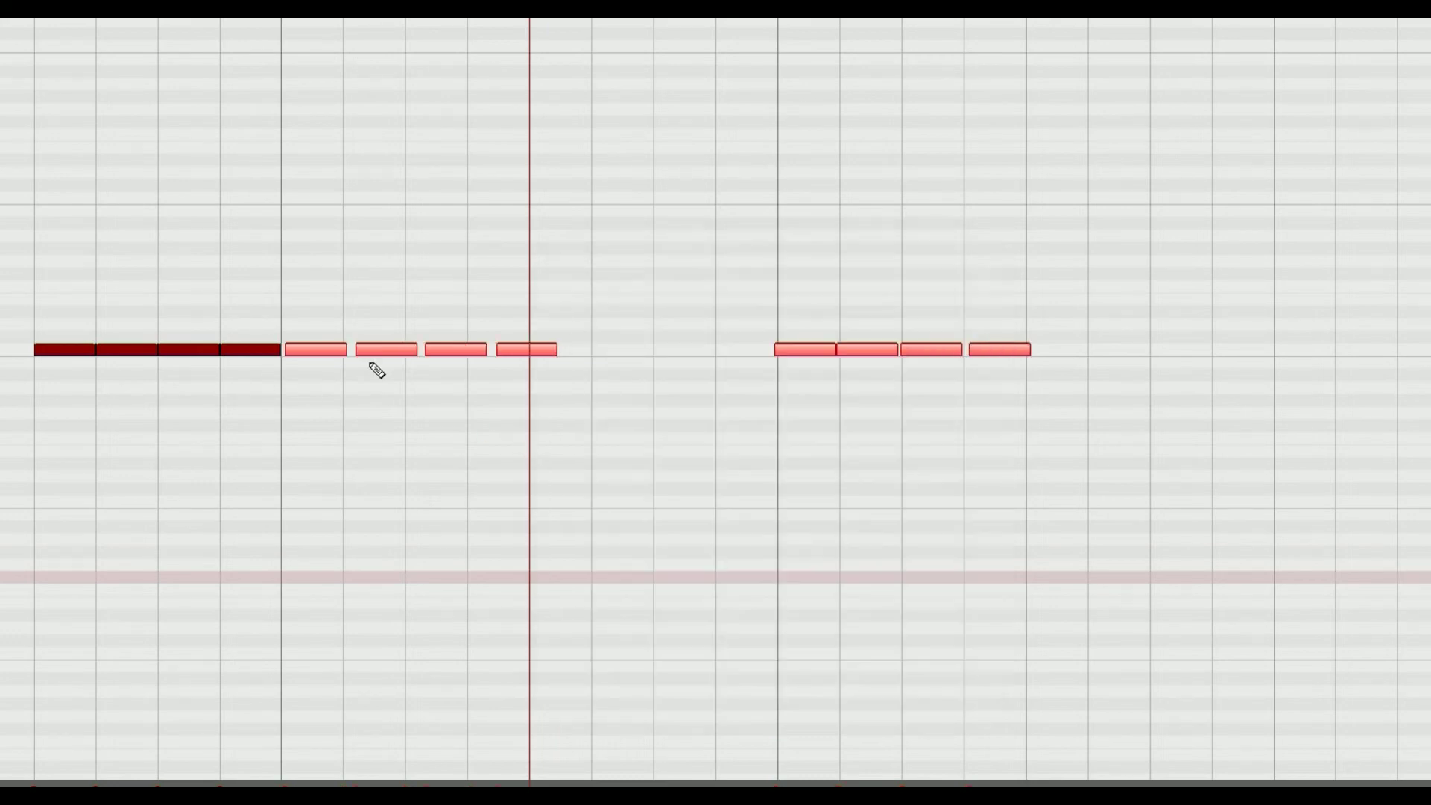
key("q")
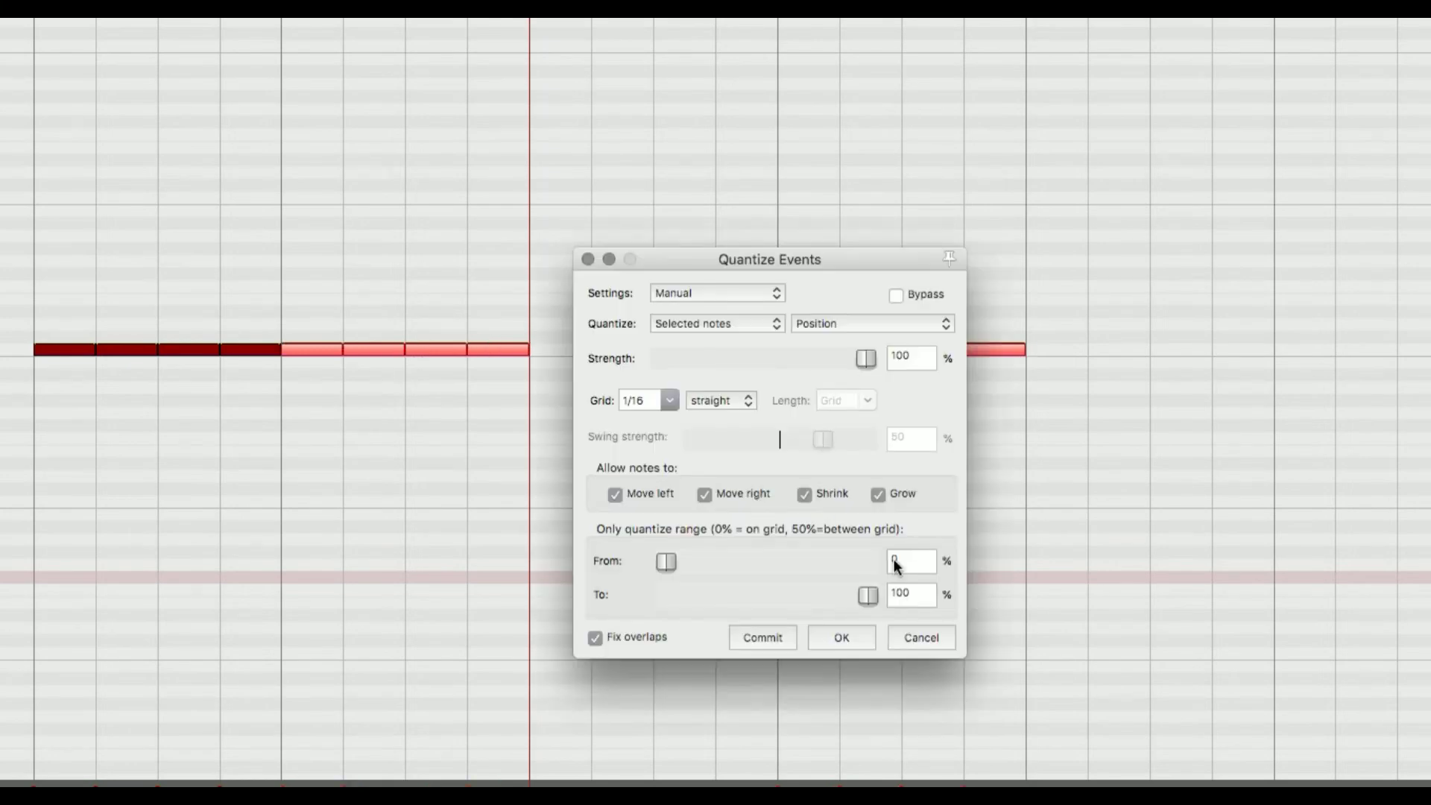
left_click(842, 637)
left_click(588, 487)
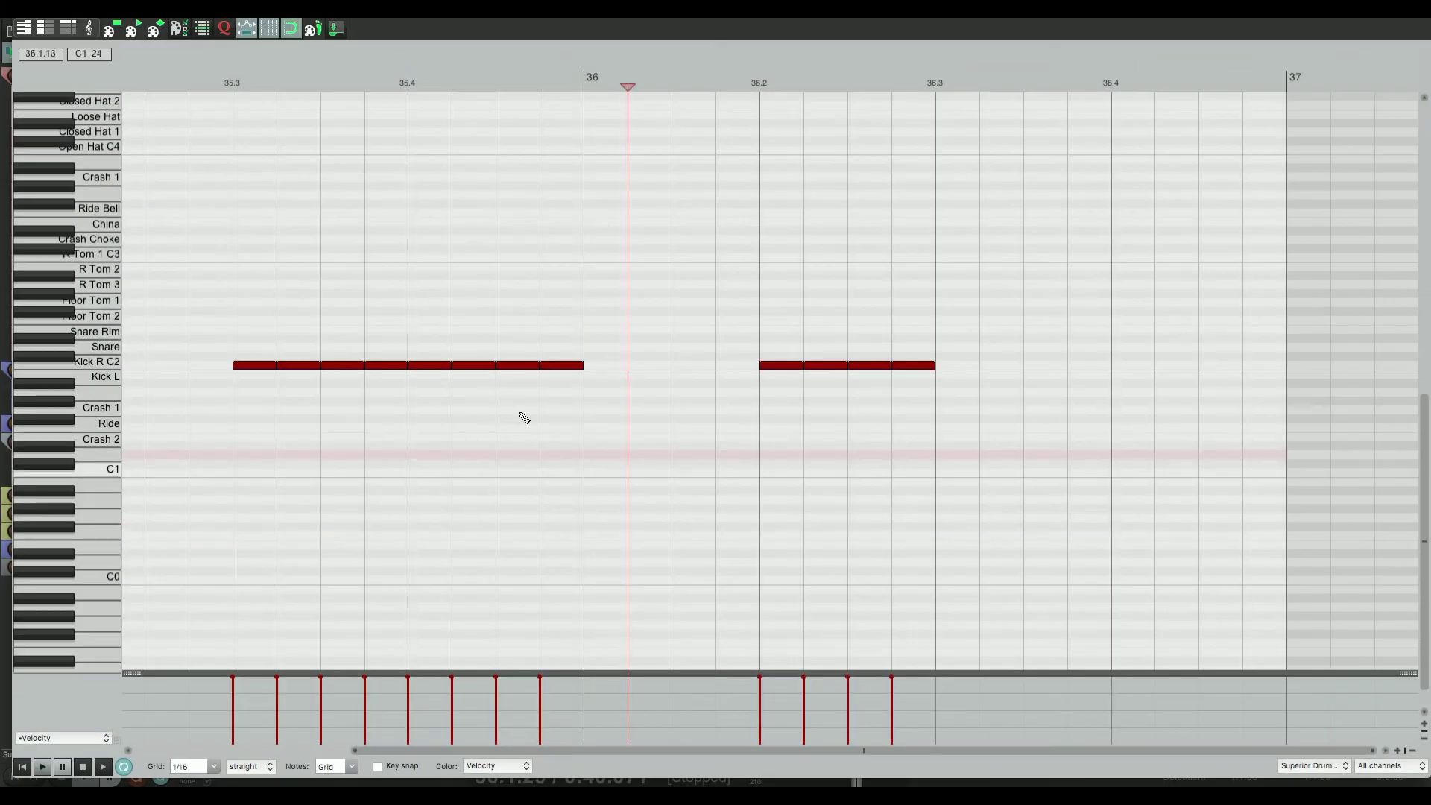
Select the kick notes and humanize with timing at 0, velocity at 18% and timing bias centred
left_click_drag(1011, 429, 421, 311)
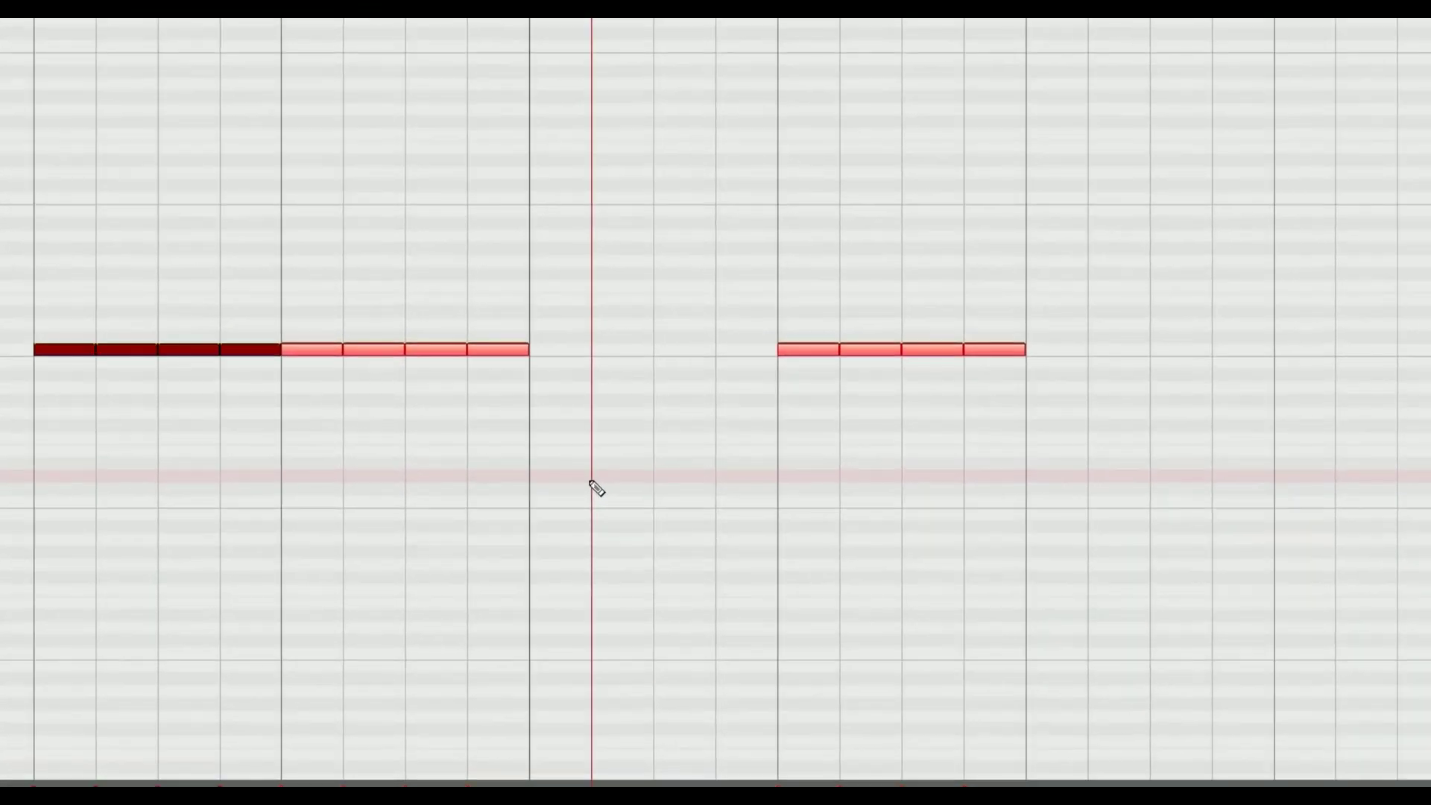
key("h")
left_click_drag(1084, 277, 960, 325)
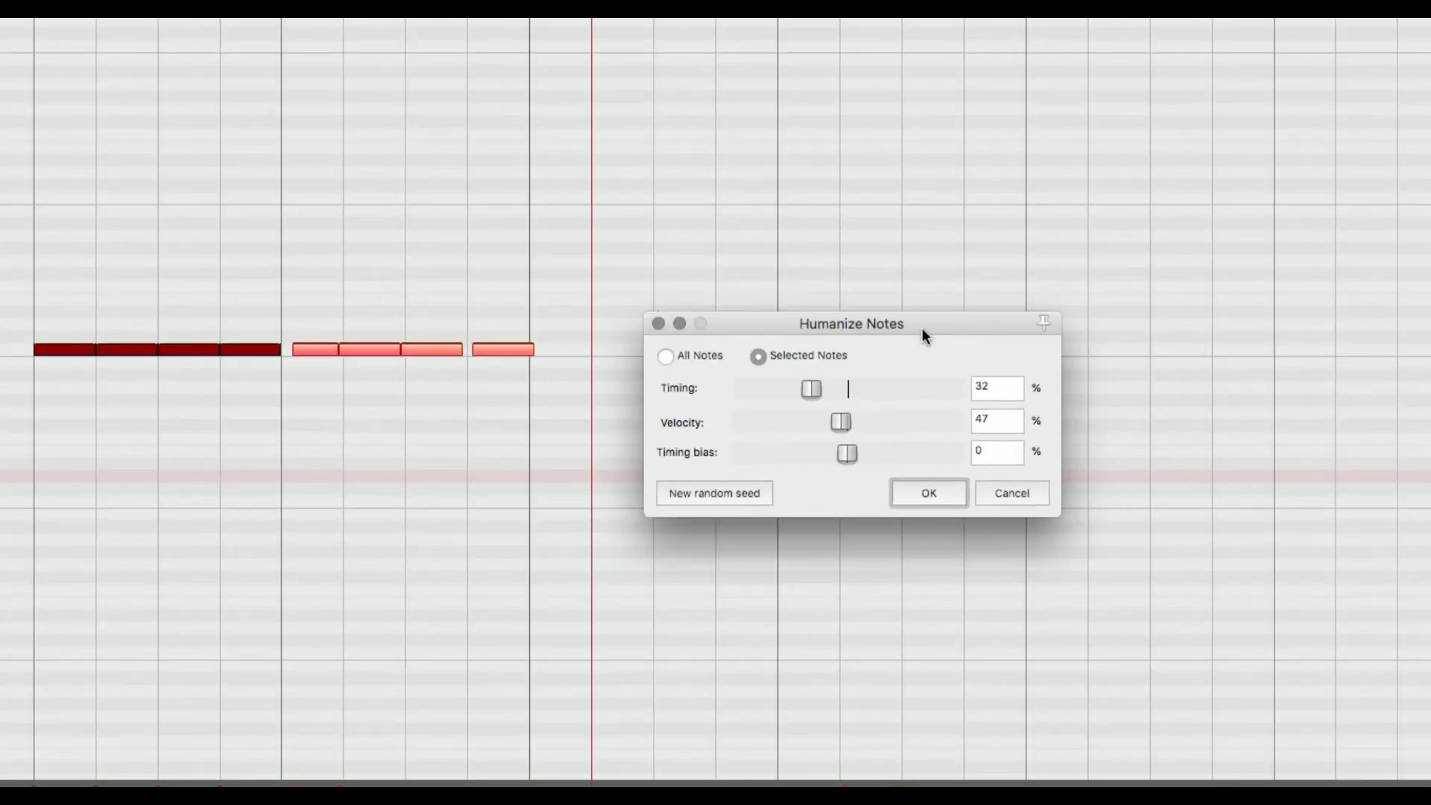
left_click_drag(812, 387, 427, 397)
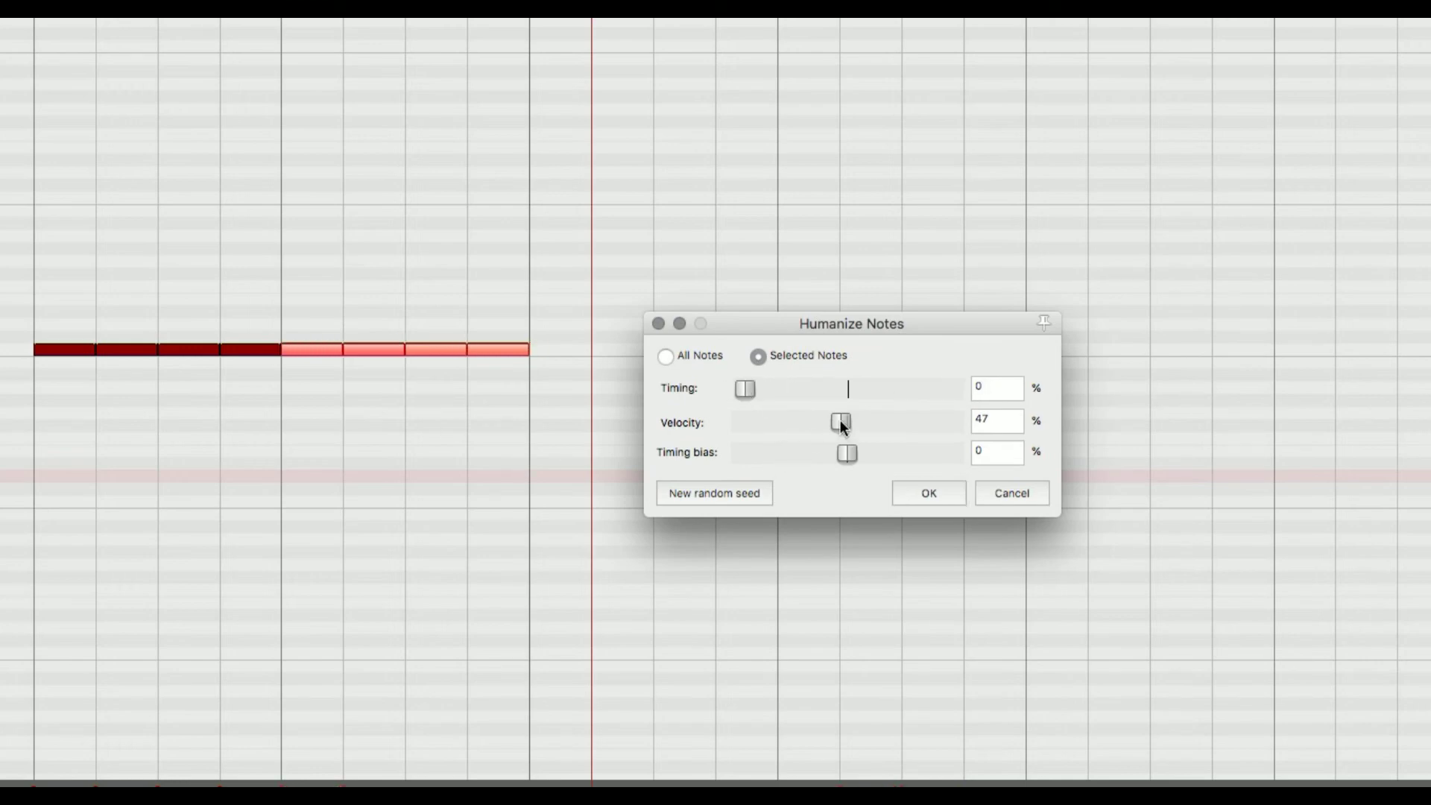
left_click_drag(841, 423, 1234, 421)
left_click_drag(1040, 433, 780, 451)
left_click_drag(846, 453, 829, 456)
left_click_drag(827, 453, 486, 453)
left_click(966, 453)
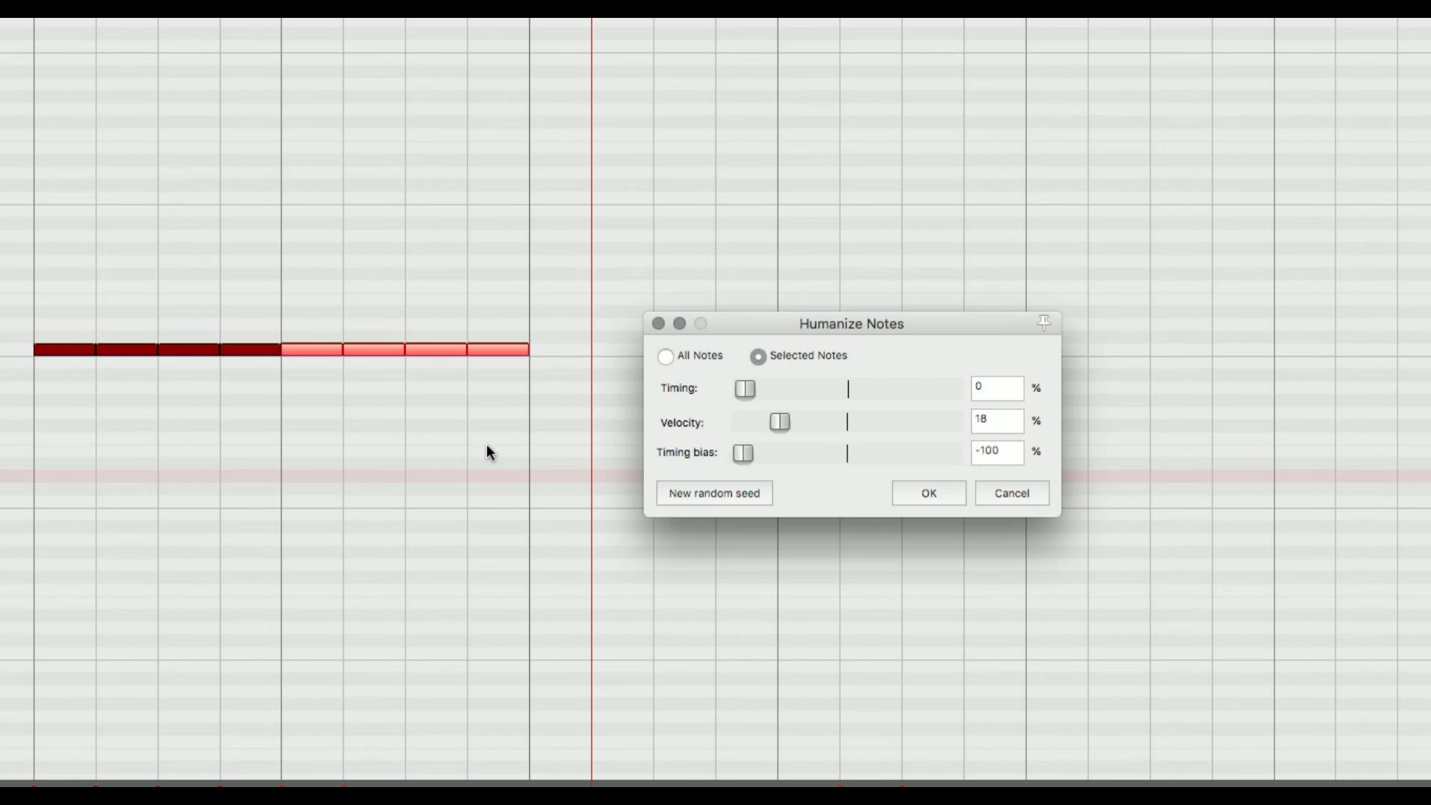
left_click_drag(742, 453, 845, 454)
Settle the humanize amounts at 9% timing and 35% velocity randomization
left_click_drag(723, 415, 739, 428)
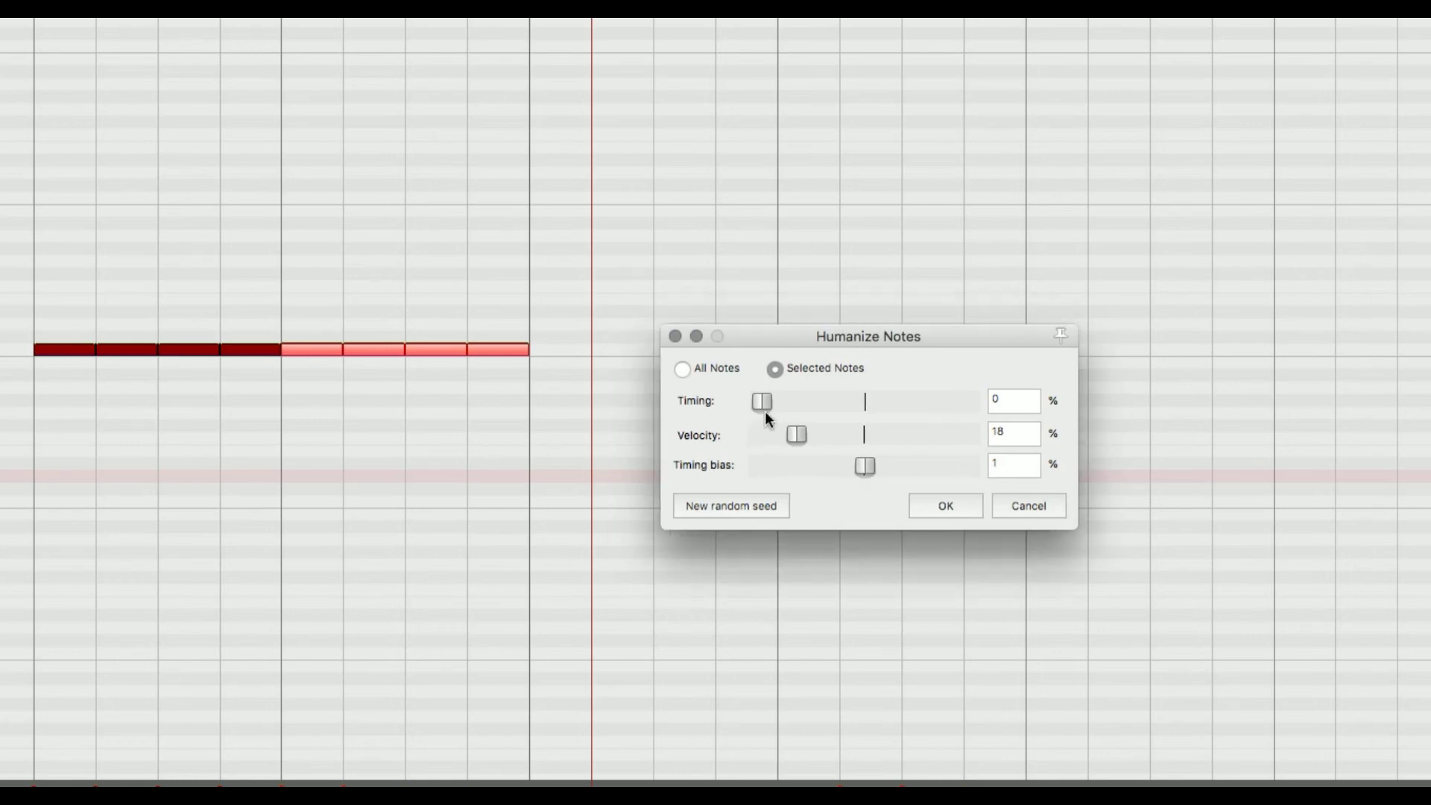
left_click_drag(792, 439, 523, 457)
left_click_drag(765, 364, 865, 366)
left_click_drag(865, 297, 897, 298)
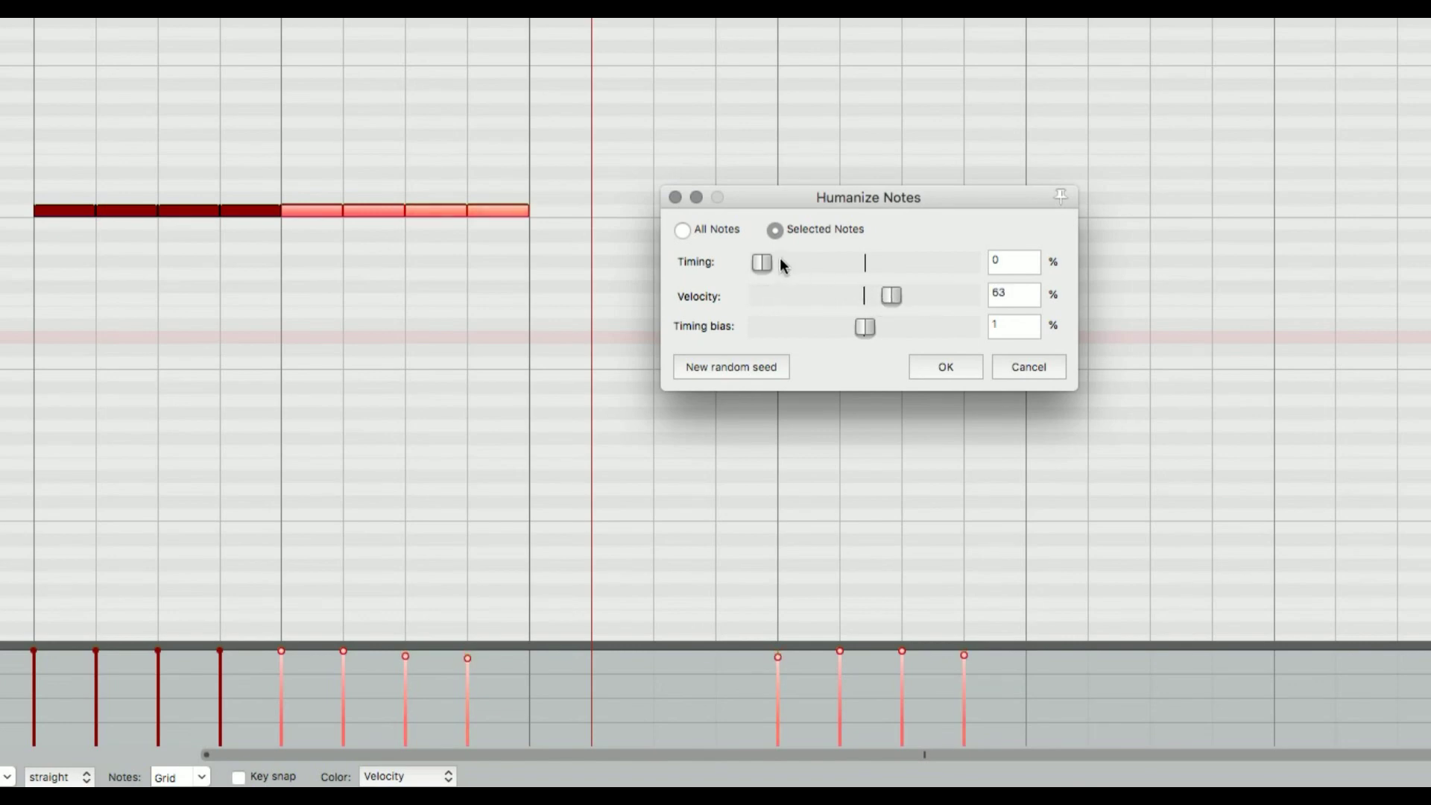
left_click_drag(759, 261, 792, 262)
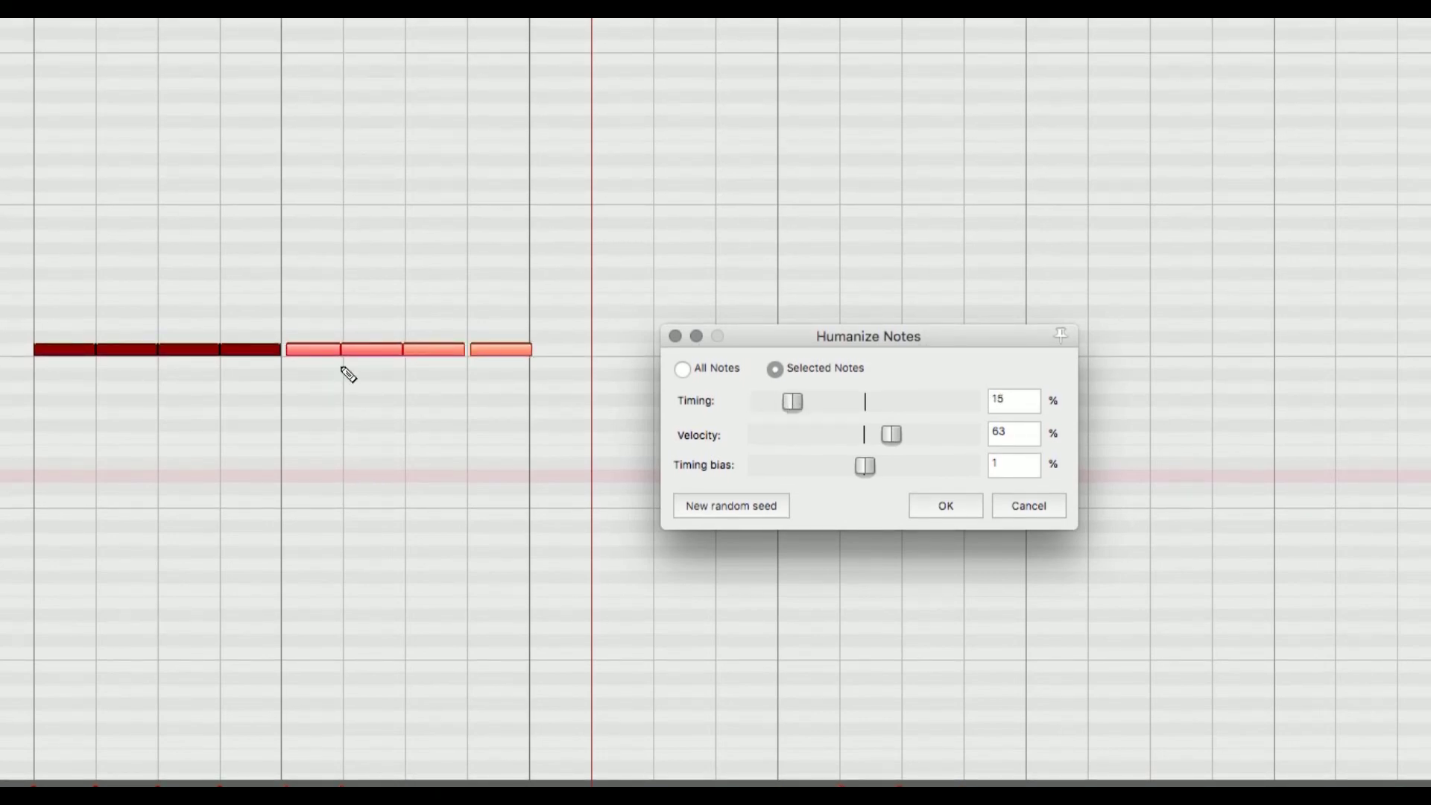
left_click_drag(788, 401, 775, 402)
left_click_drag(893, 437, 833, 434)
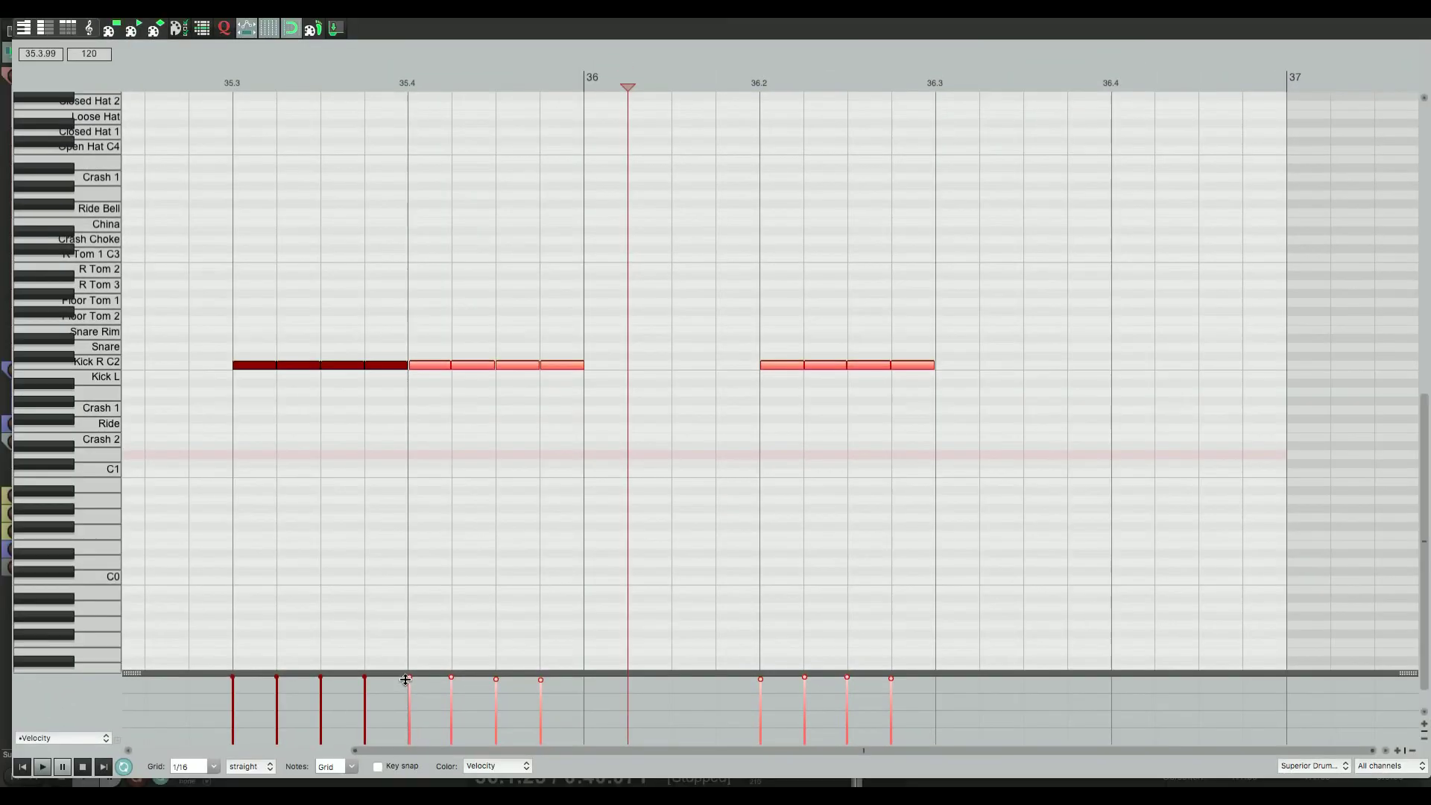
Lower the fifth to seventh kick velocities at 35.4 to 119, 109 and 121, then close the editor
left_click(395, 688)
left_click(409, 680)
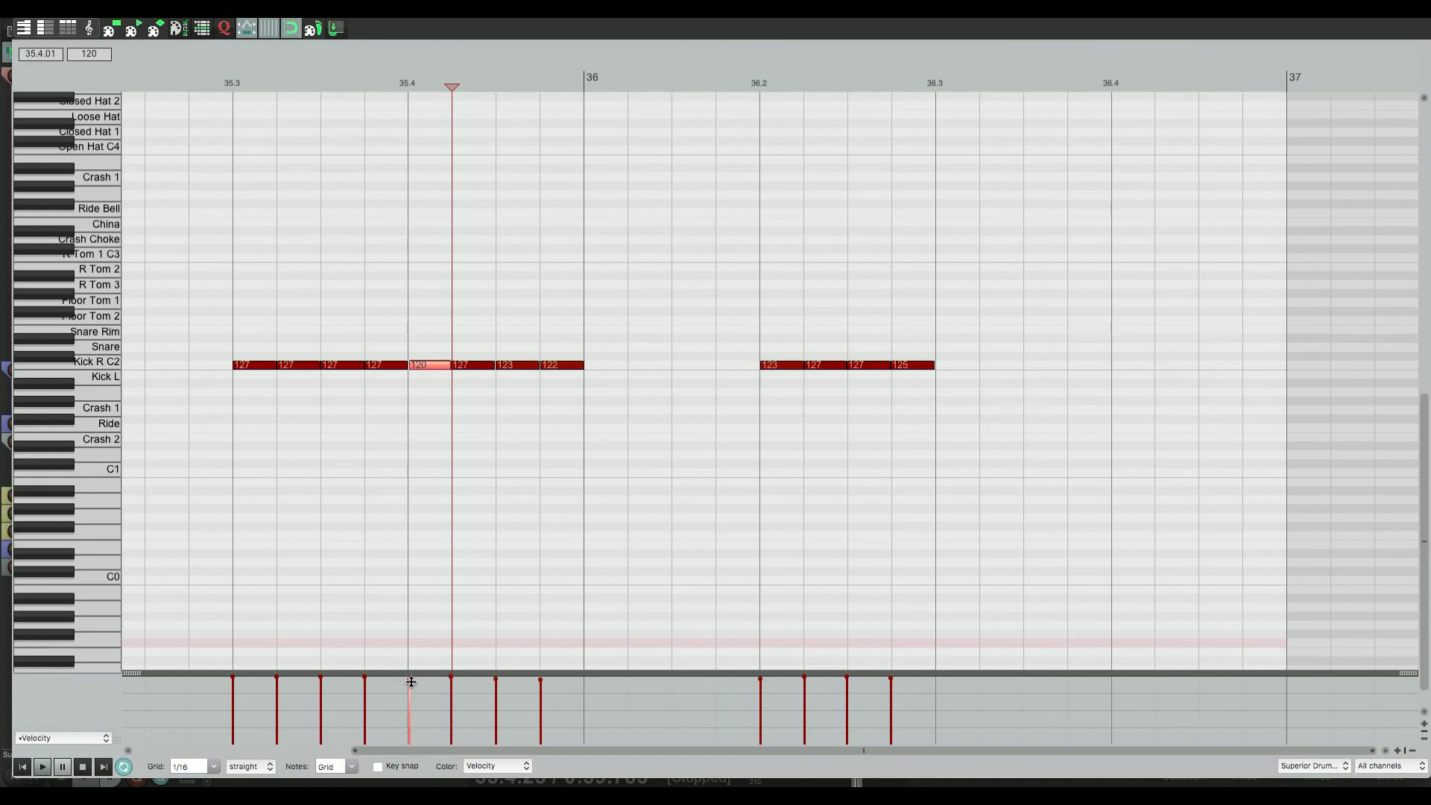
left_click(451, 686)
left_click(495, 680)
left_click(538, 679)
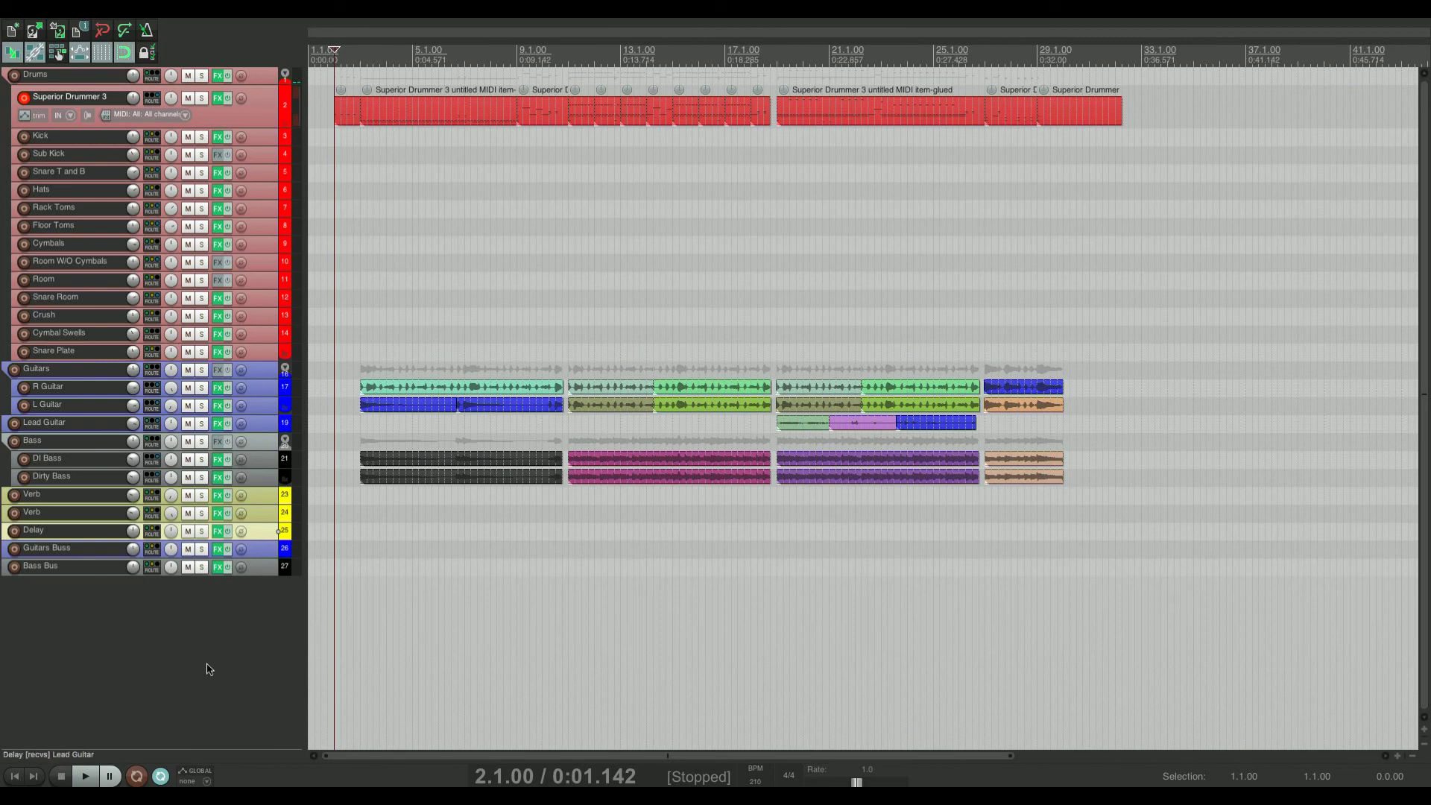
left_click(930, 125)
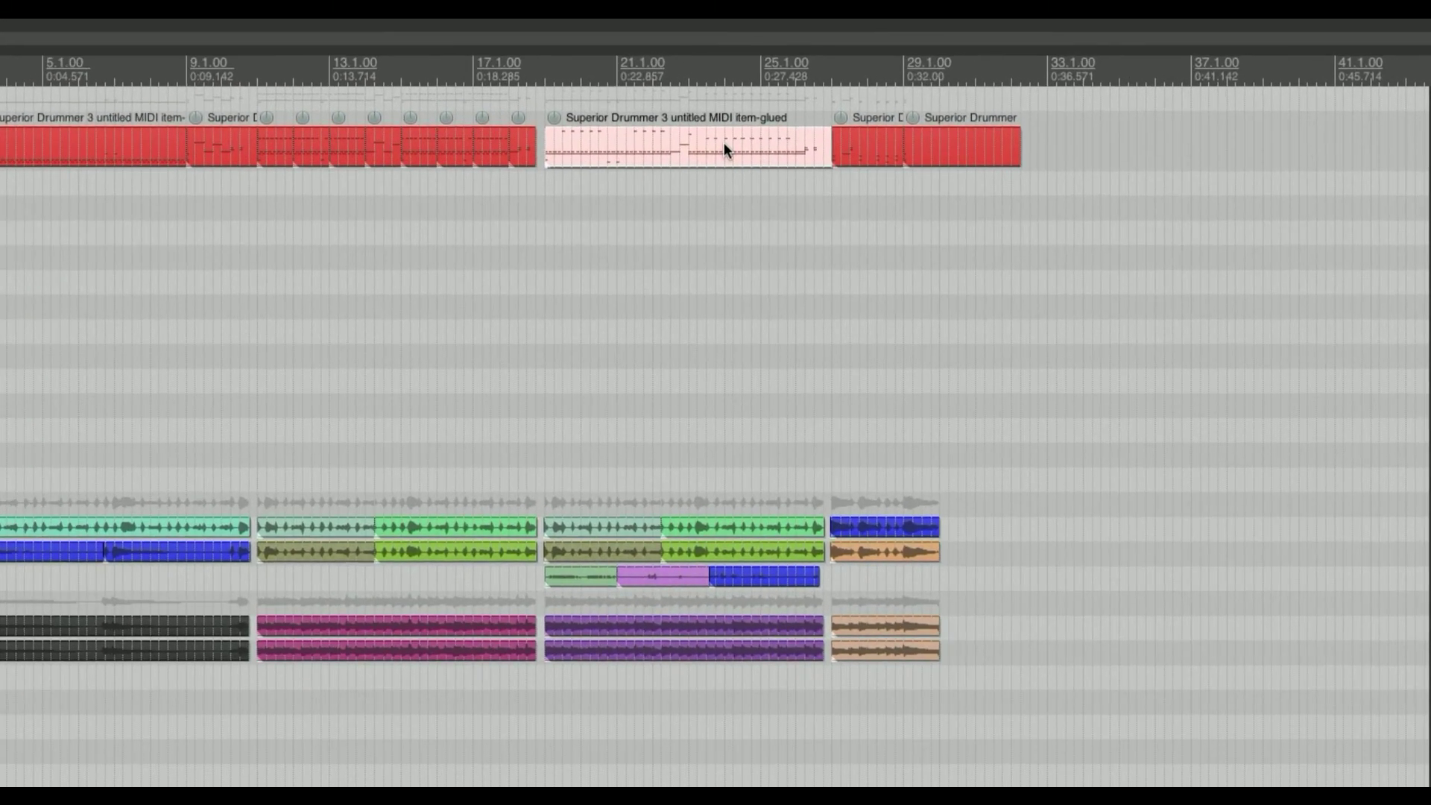
left_click_drag(906, 112, 1243, 152)
key("Delete")
left_click(645, 140)
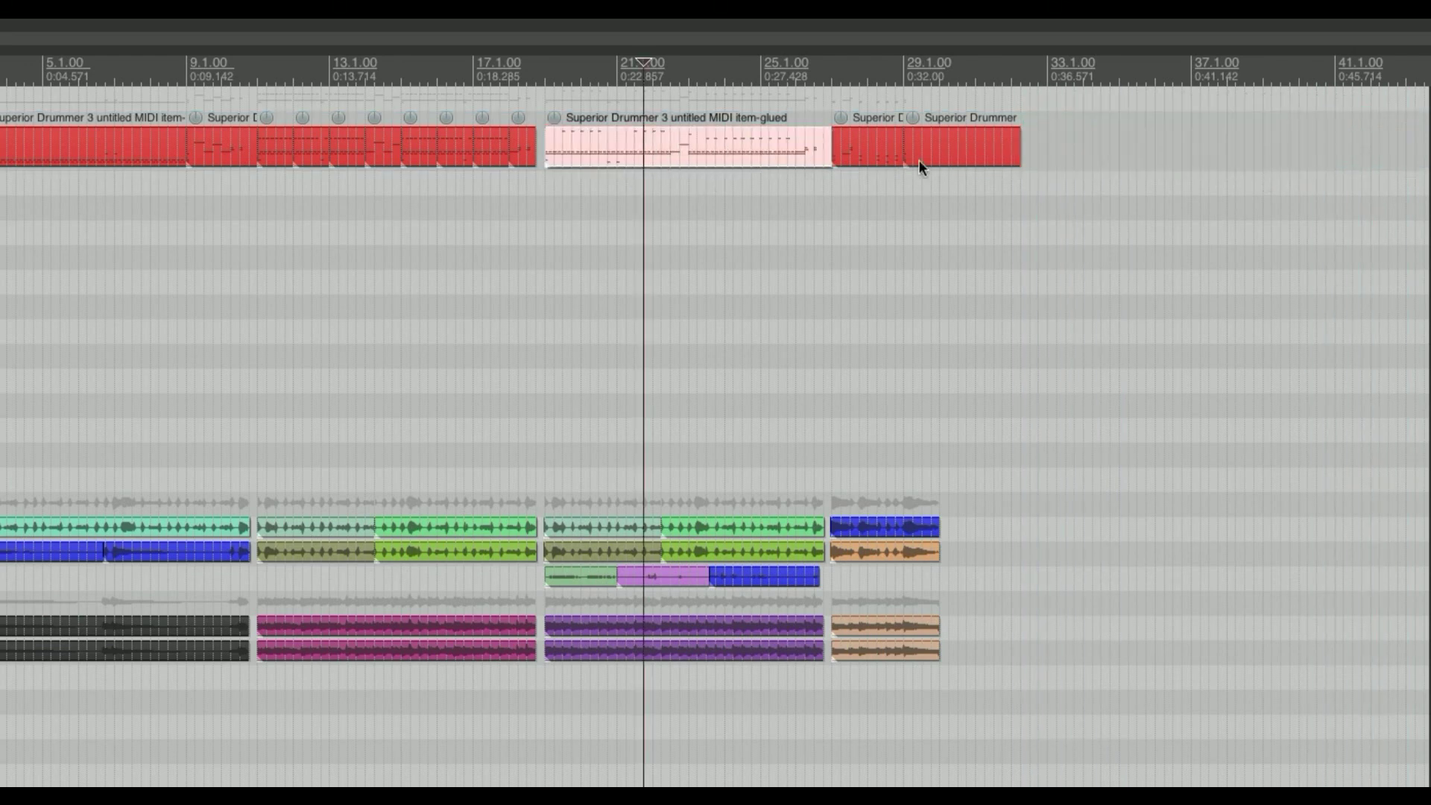
left_click(990, 150, "ctrl")
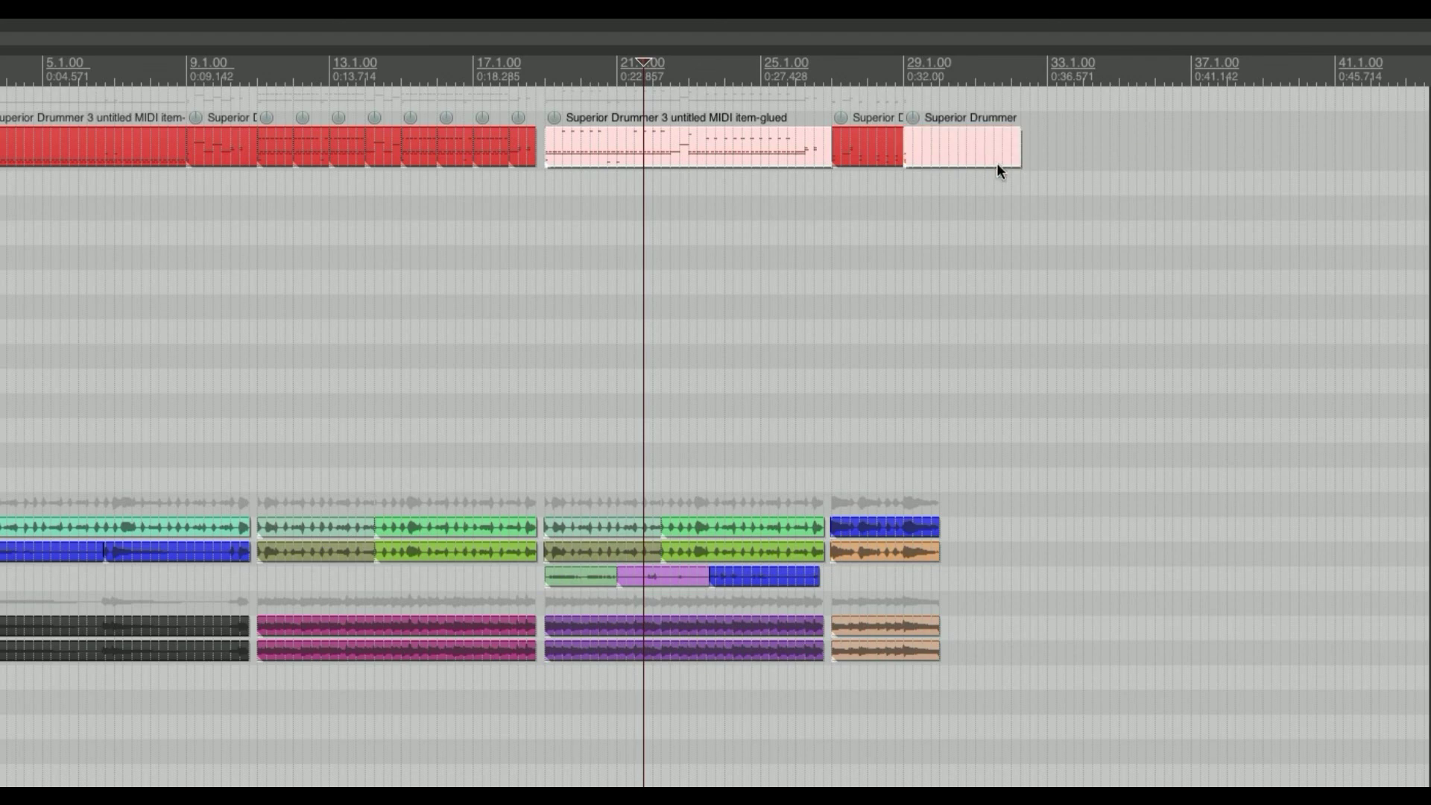
scroll(1070, 202, "right", 10)
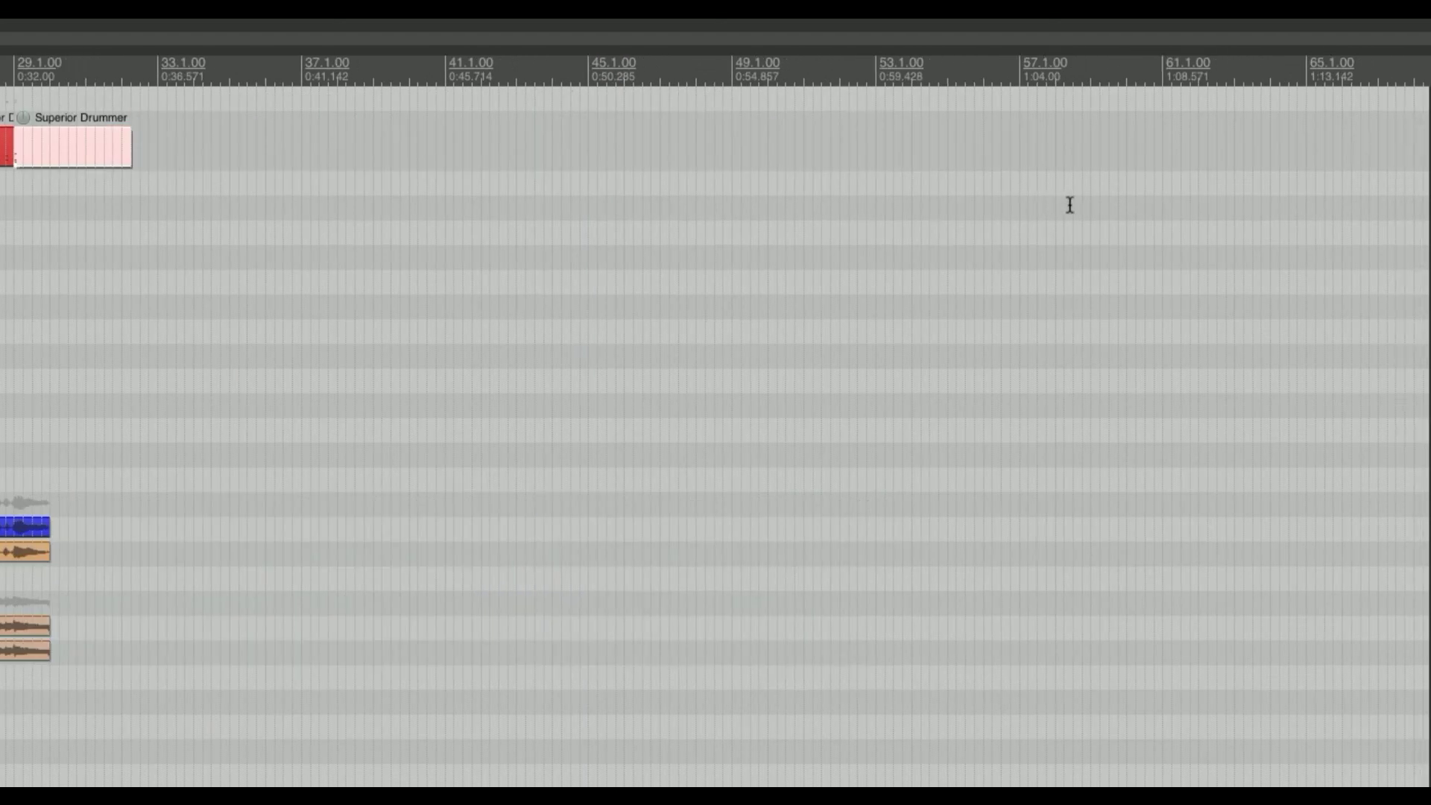
left_click(445, 78)
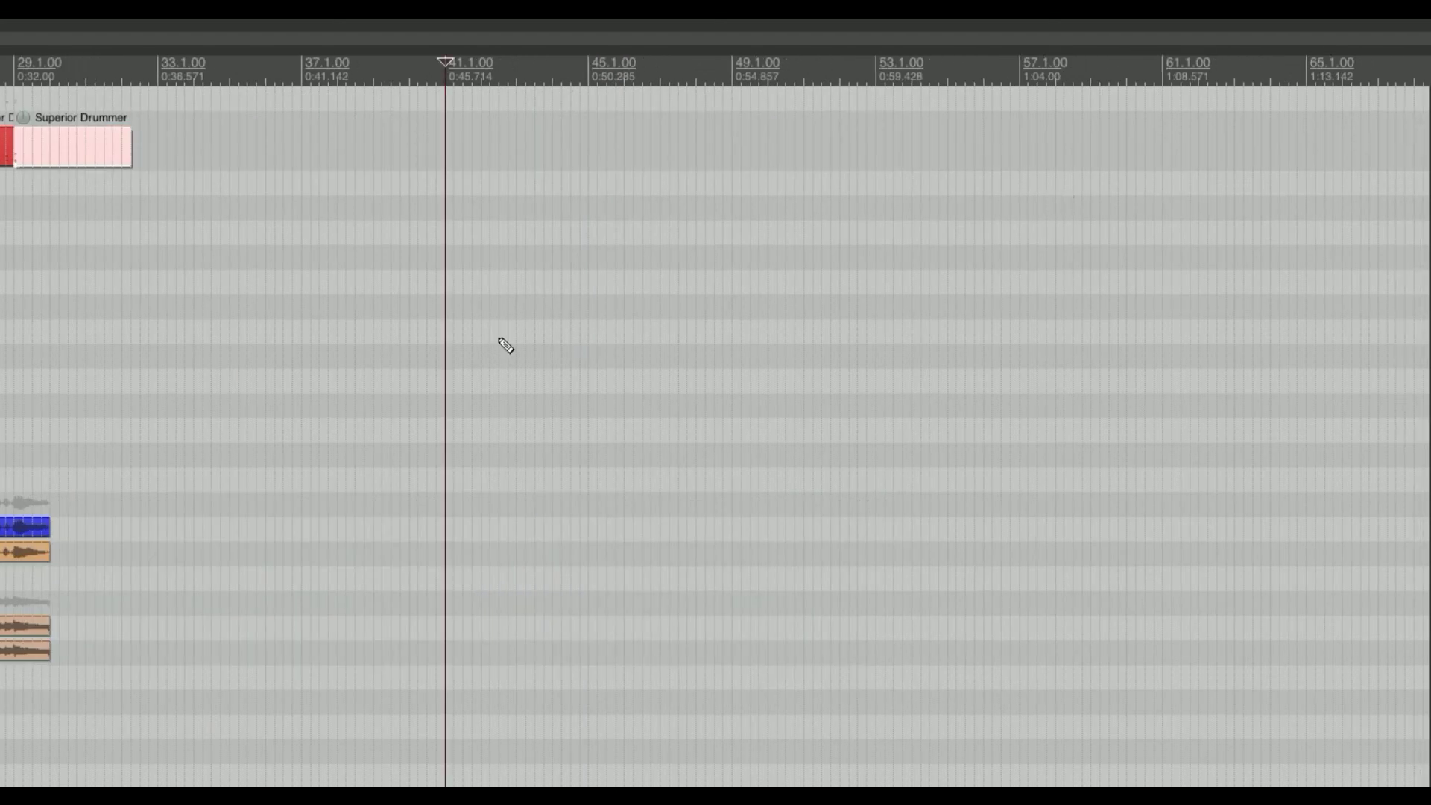
scroll(495, 335, "left", 15)
scroll(670, 227, "down", 3)
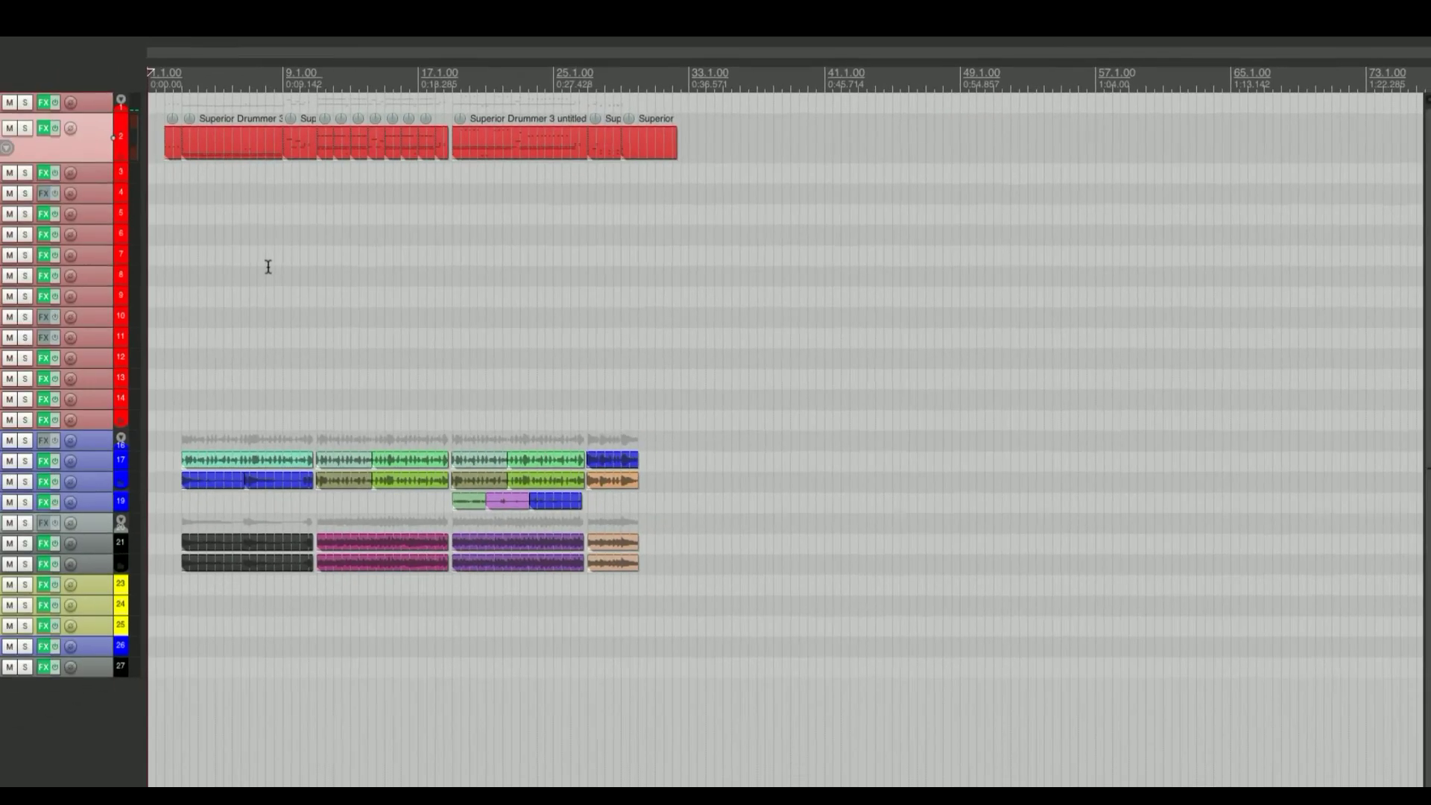